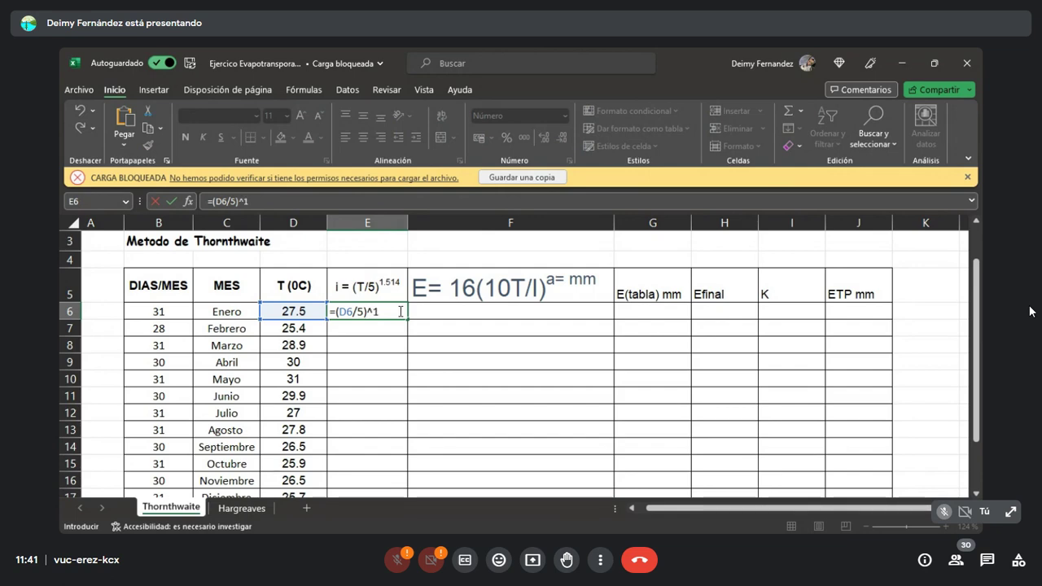
# Enter the Enero formula =(D6/5)^1.514 in cell E6 and enclose its exponent in parentheses
pyautogui.write('14')
pyautogui.press('Return')
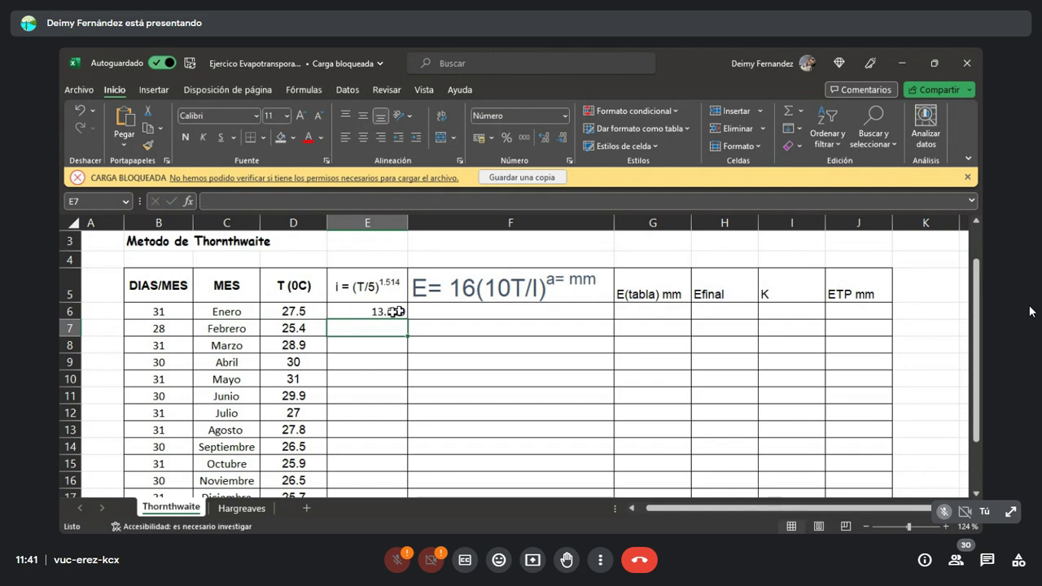
pyautogui.click(379, 310)
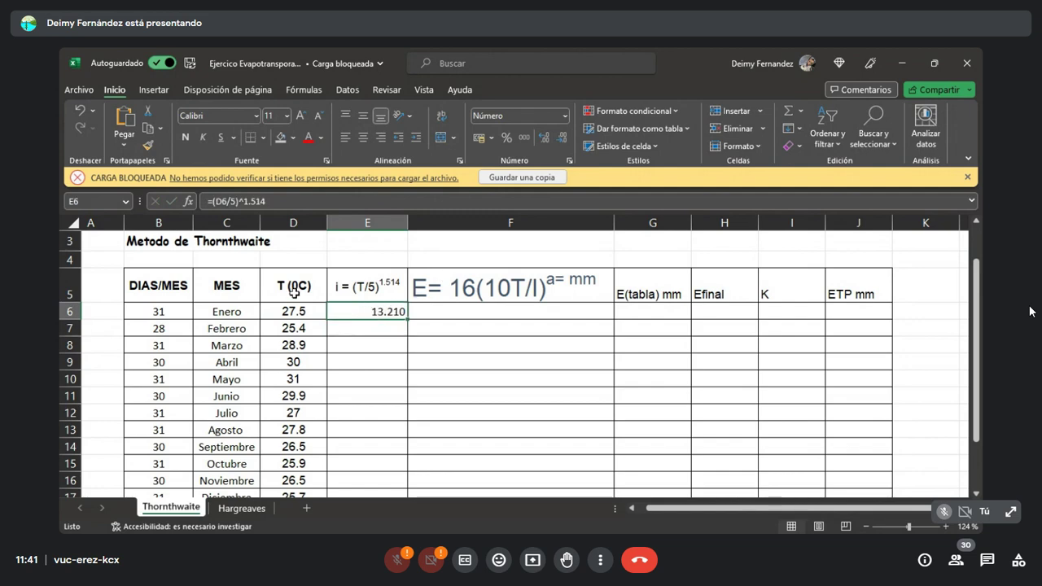
pyautogui.click(245, 202)
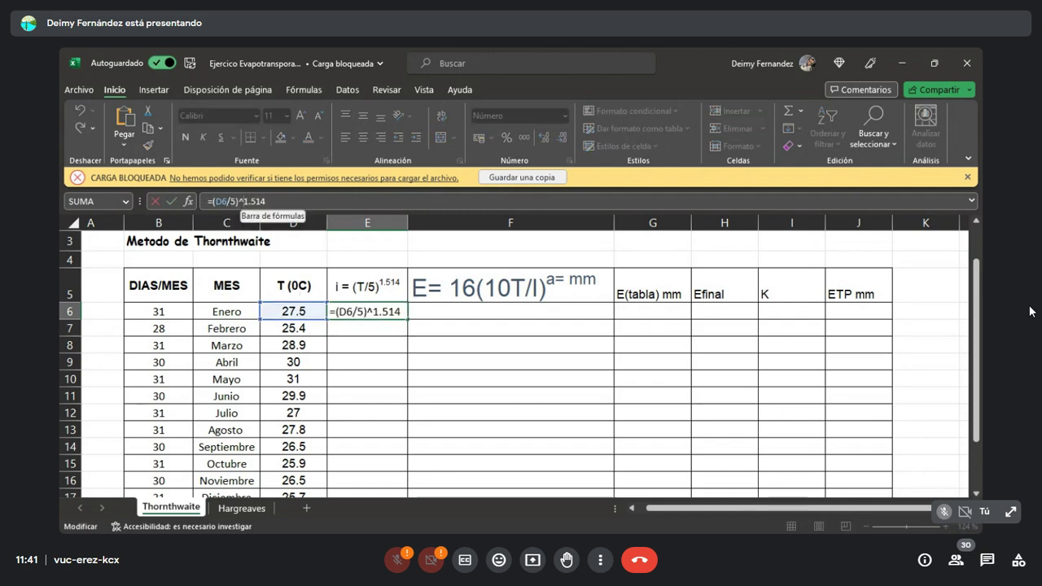
pyautogui.write('(')
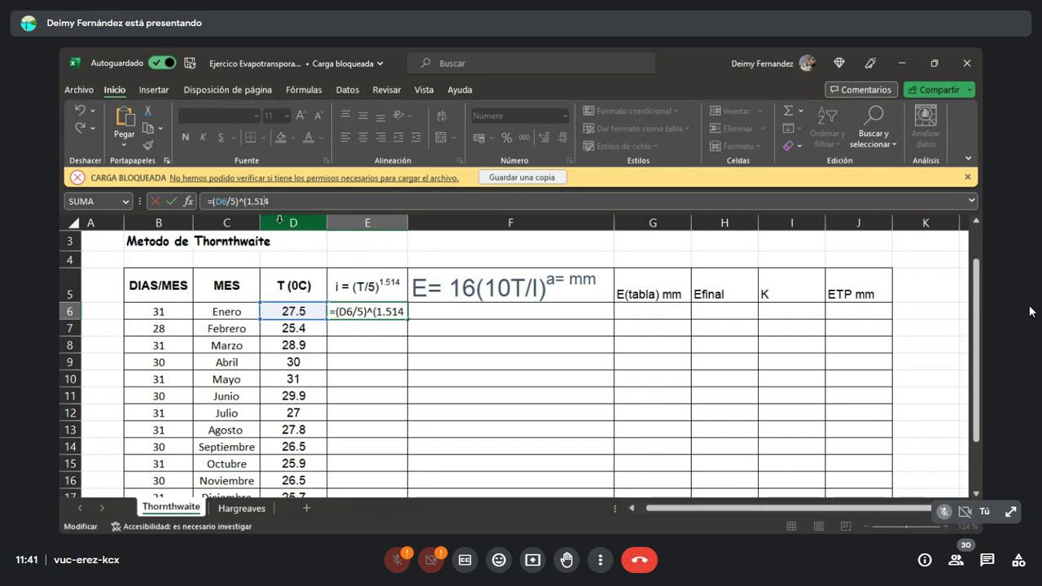
pyautogui.press('Return')
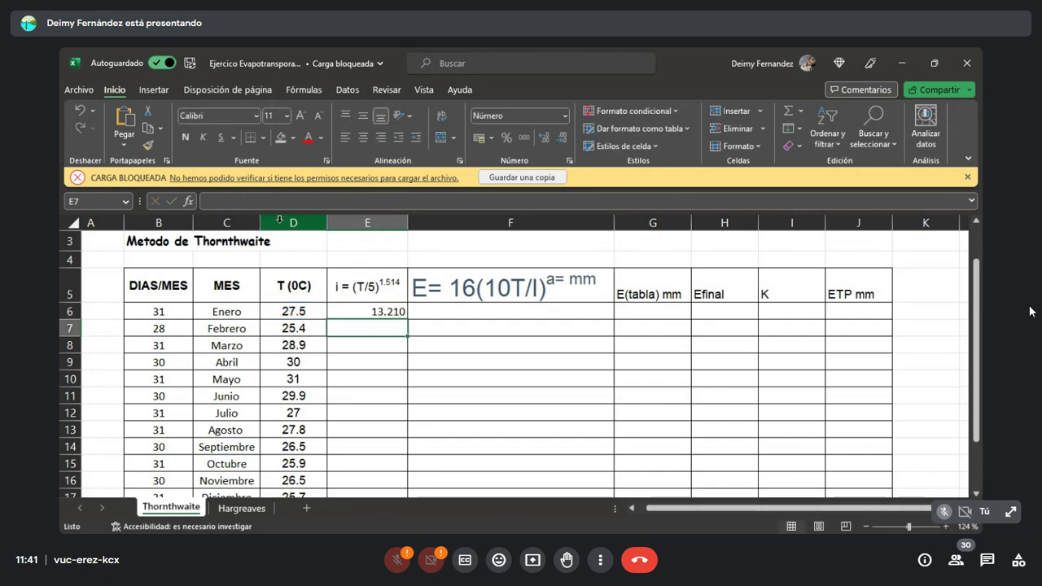
# Clear the Enero formula from cell E6
pyautogui.click(358, 312)
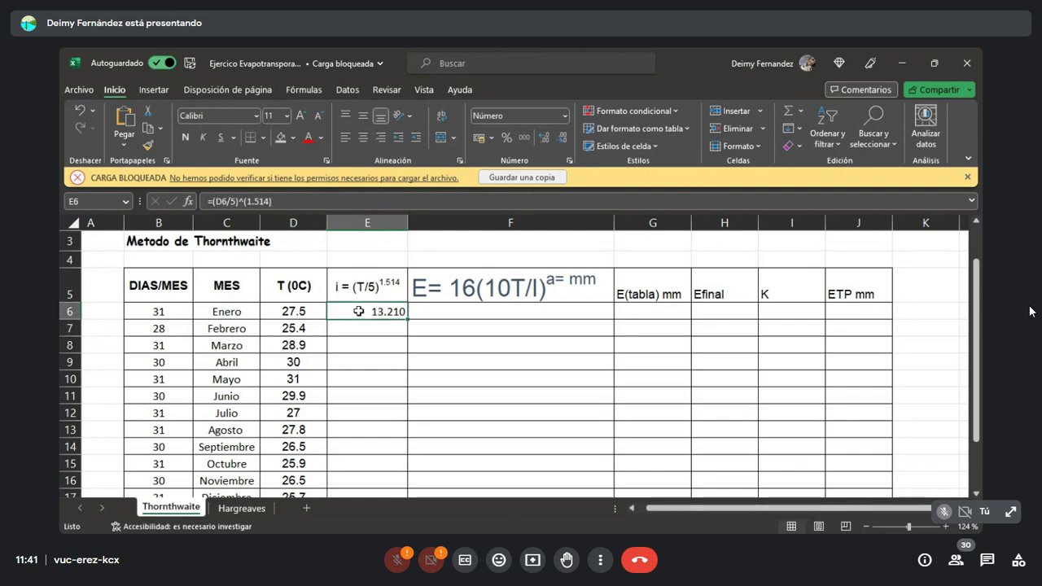
pyautogui.doubleClick(358, 312)
pyautogui.press('Escape')
pyautogui.press('Delete')
pyautogui.click(399, 341)
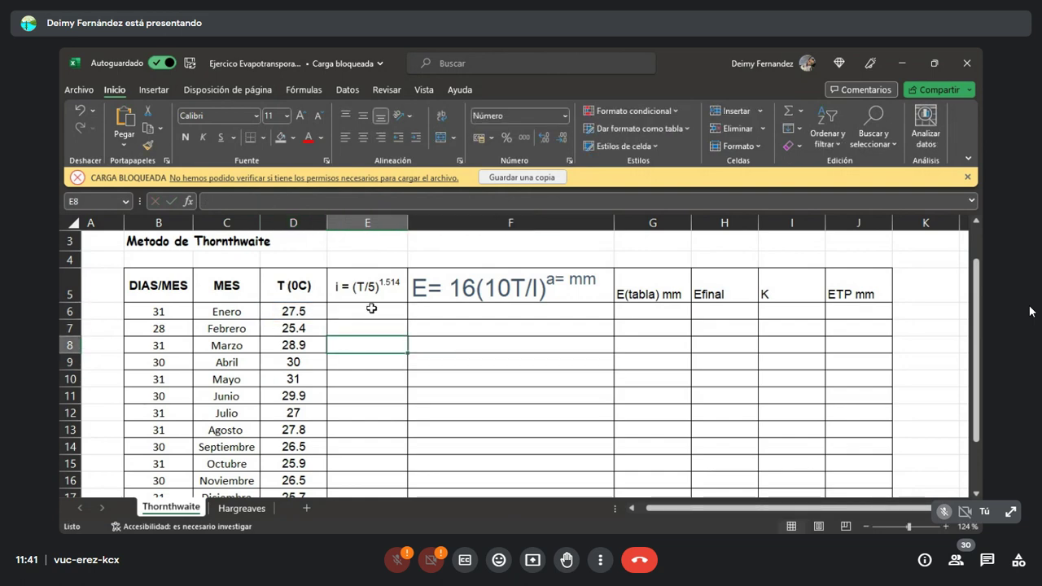
pyautogui.click(371, 310)
pyautogui.press('F2')
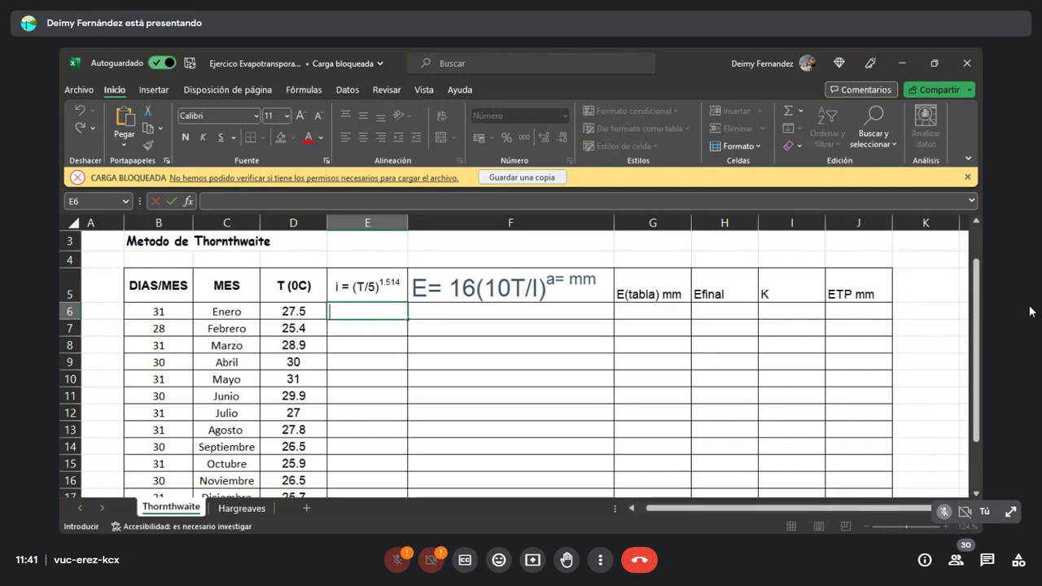
pyautogui.press('Escape')
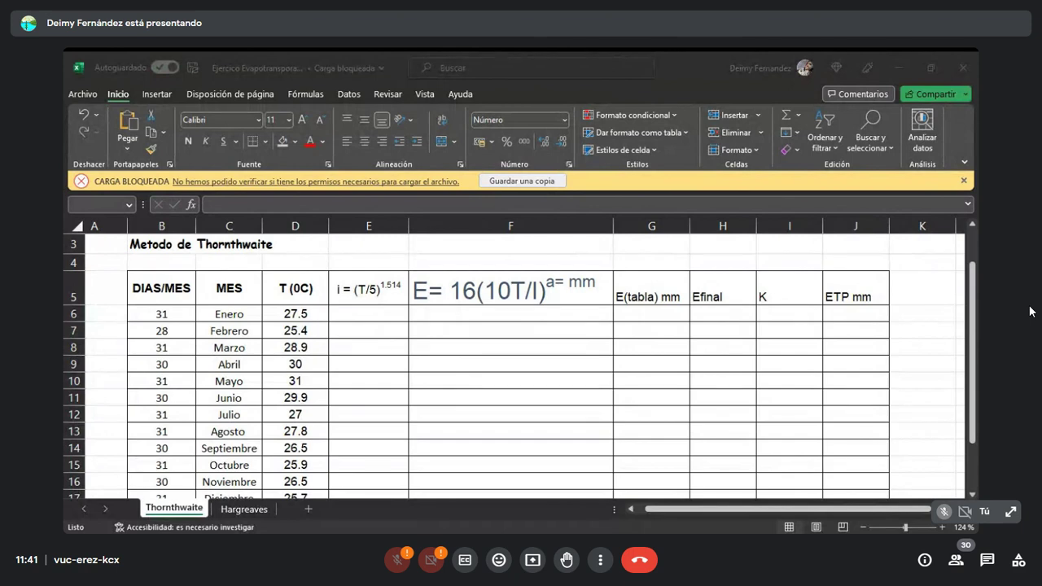
pyautogui.click(403, 319)
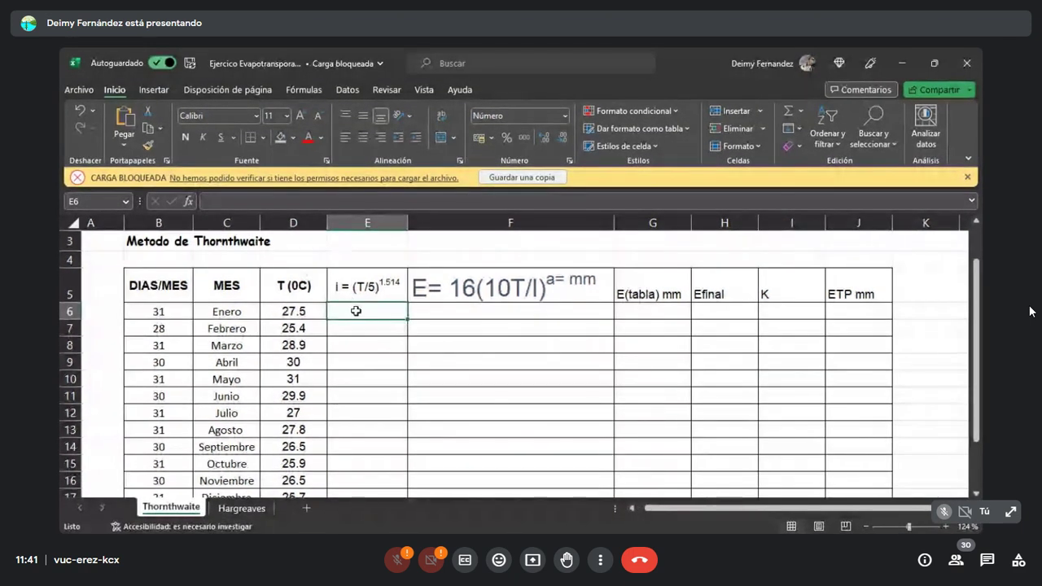
pyautogui.write('(')
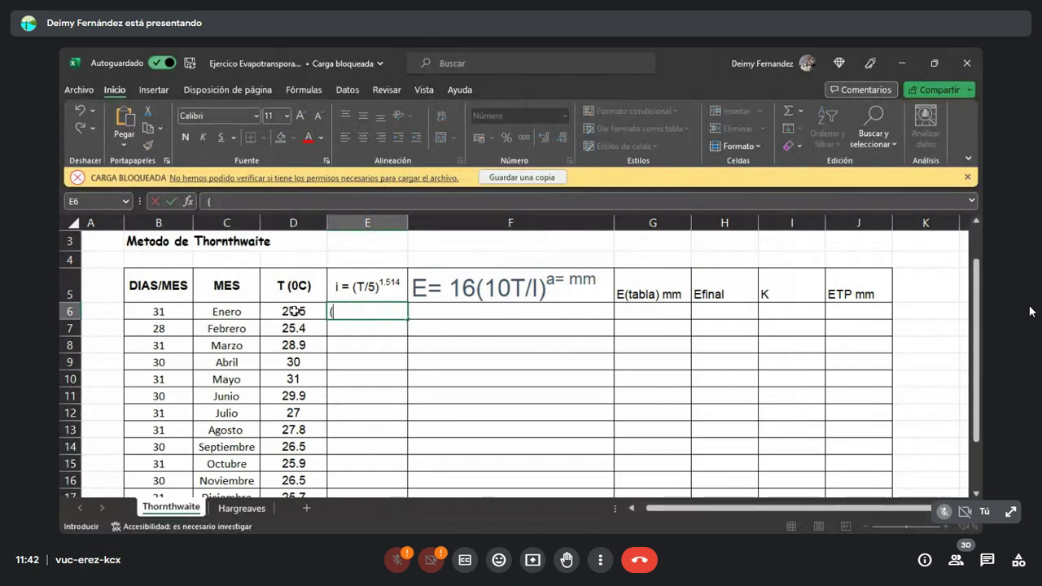
pyautogui.click(292, 311)
pyautogui.click(361, 312)
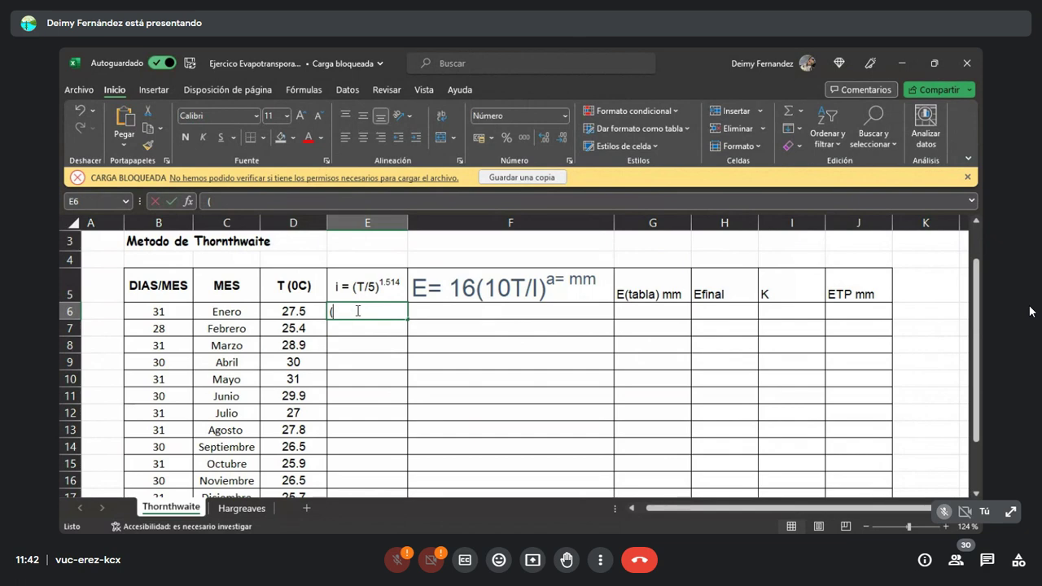
pyautogui.press('BackSpace')
# Enter the formula =(D6/5)^(1.514) in cell E6 to calculate the heat index i for Enero
pyautogui.write('=')
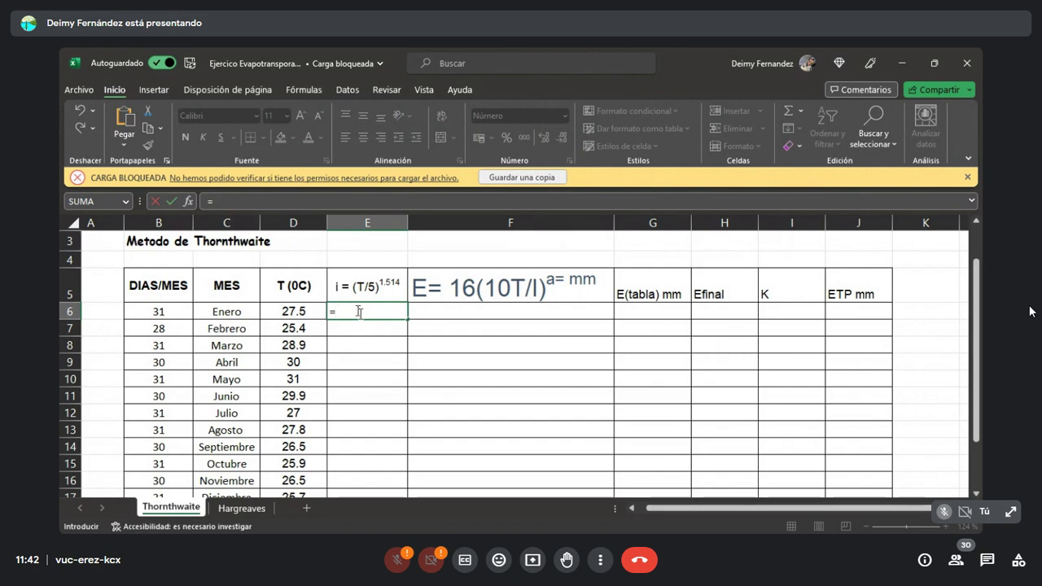
pyautogui.write('(')
pyautogui.click(300, 310)
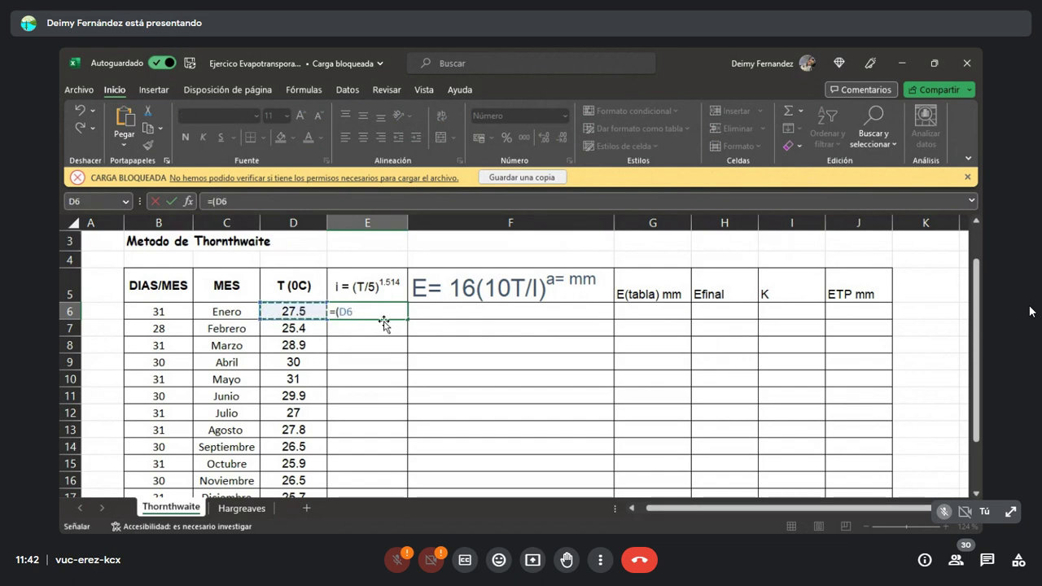
pyautogui.write('/')
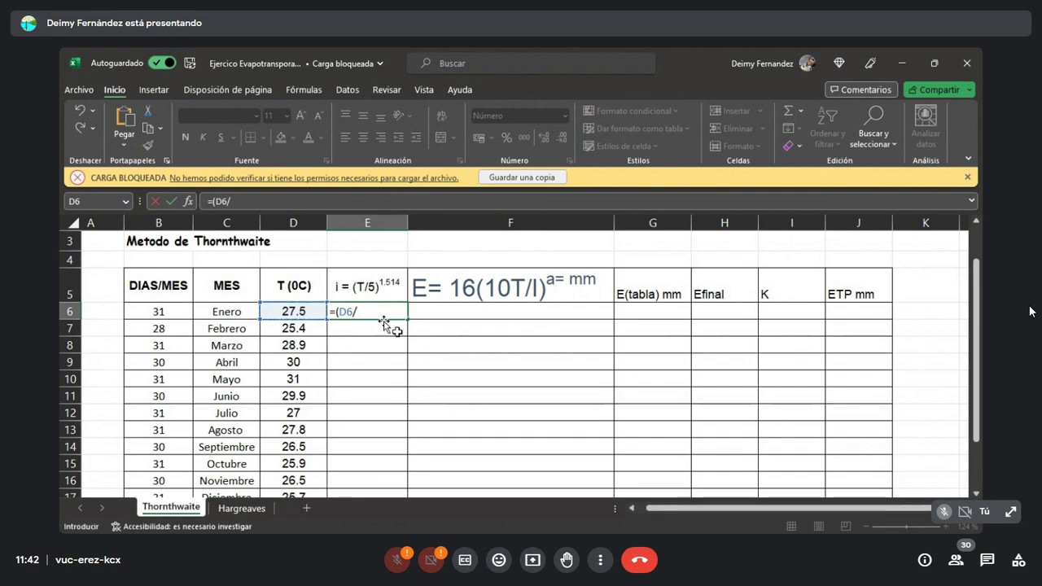
pyautogui.write('5')
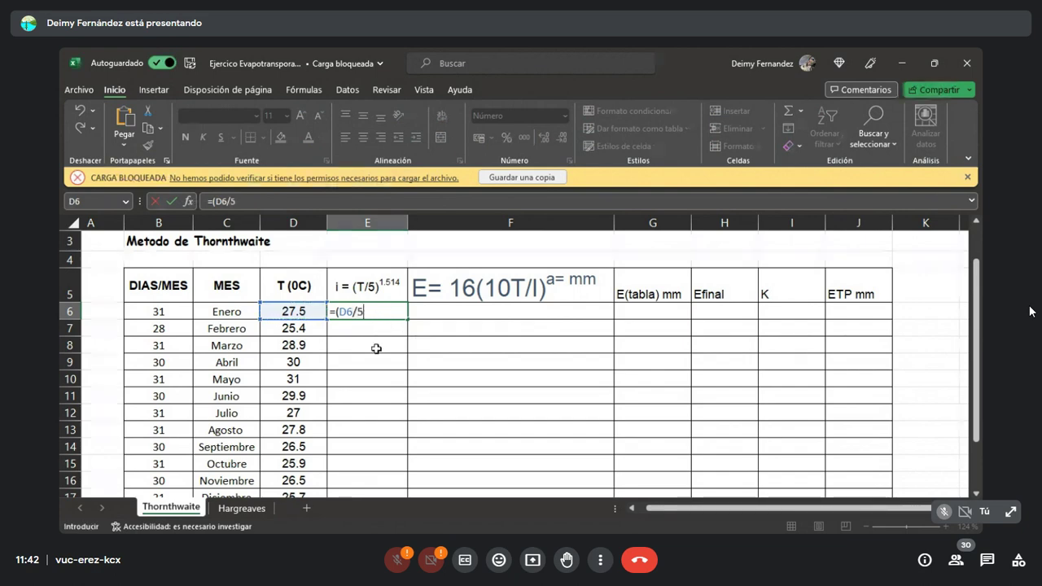
pyautogui.write(')')
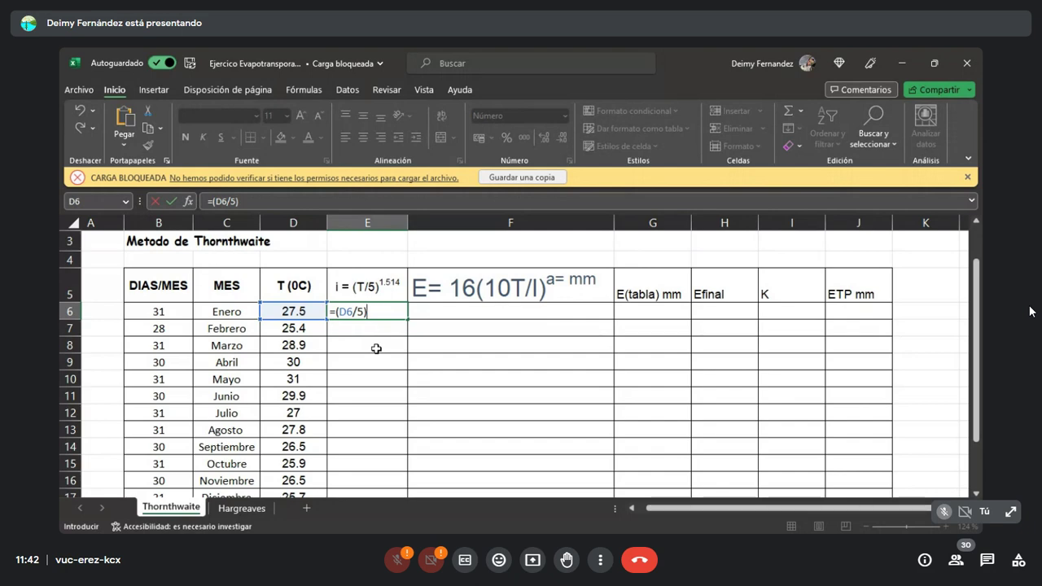
pyautogui.write('^(1.514)')
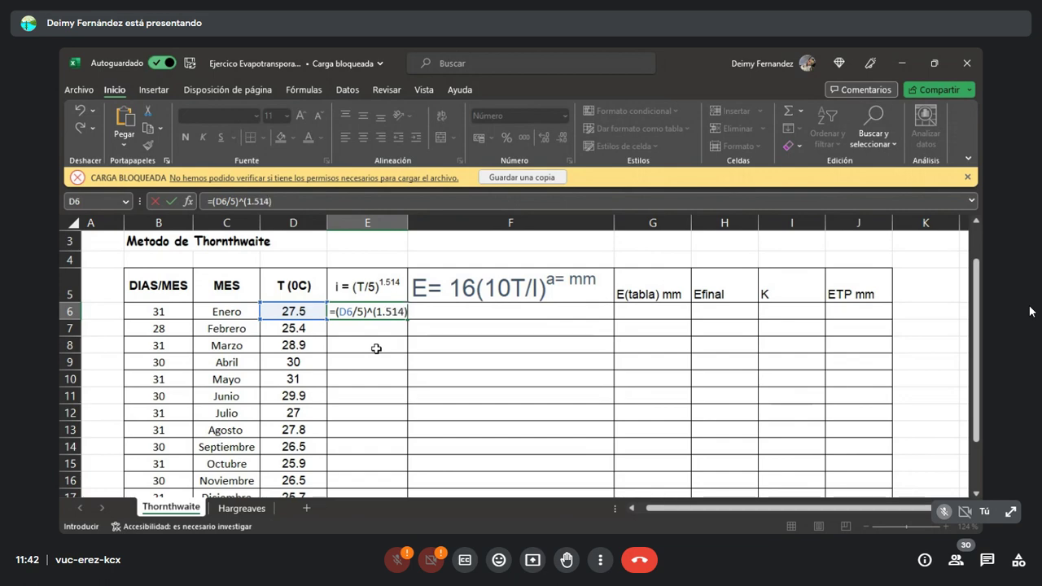
pyautogui.press('Return')
pyautogui.click(369, 308)
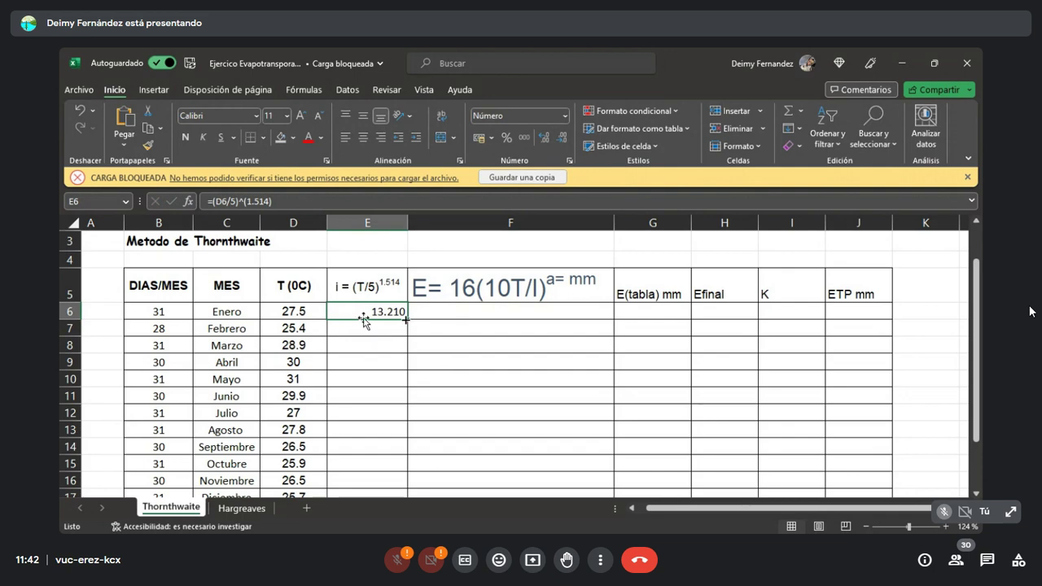
pyautogui.click(379, 328)
pyautogui.click(367, 314)
pyautogui.click(382, 330)
pyautogui.click(509, 357)
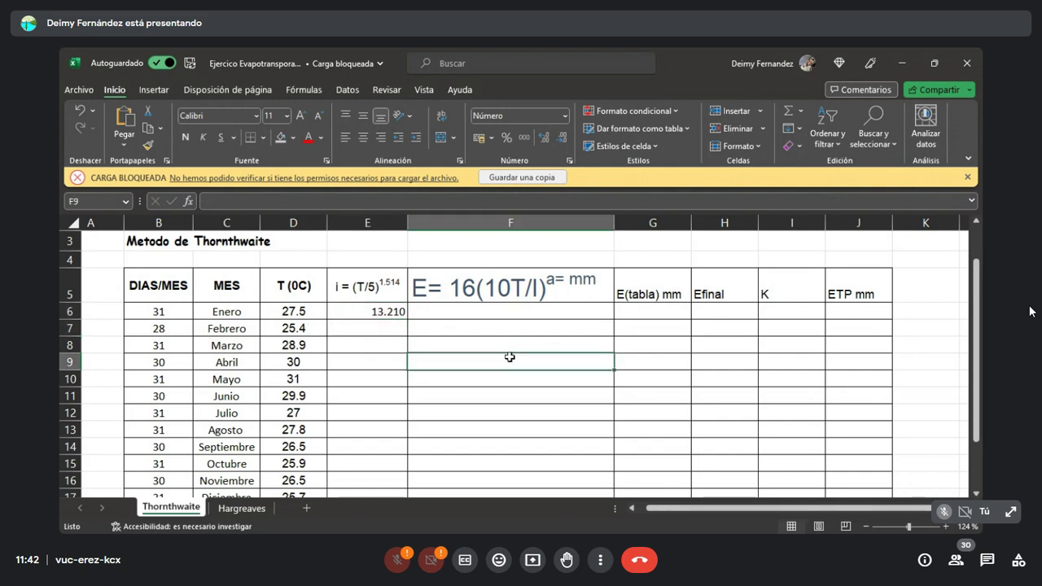
pyautogui.click(365, 328)
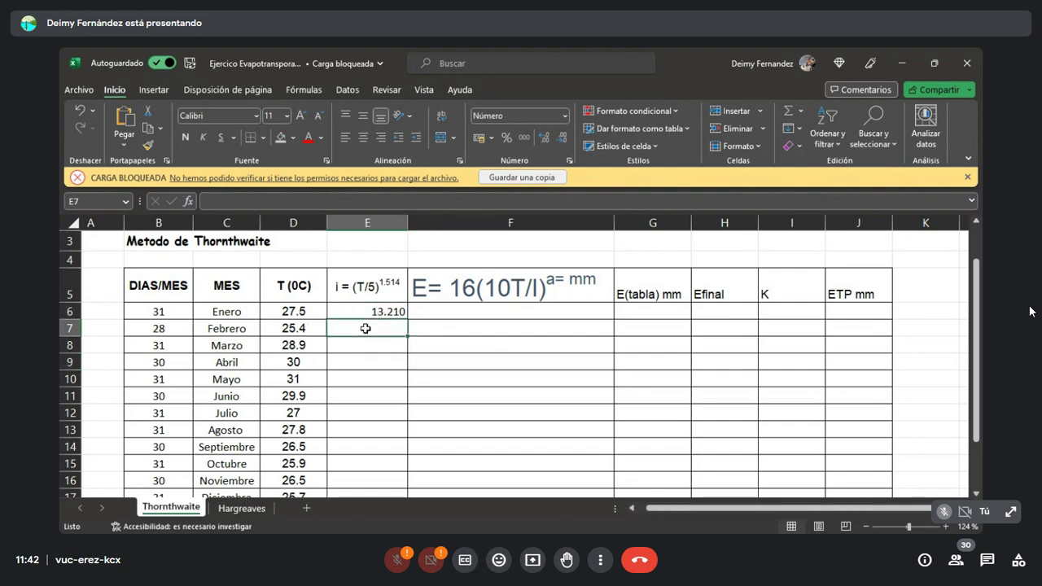
pyautogui.click(416, 354)
# Enter the formula =(D7/5)^(1.514) in cell E7 to calculate the heat index i for Febrero
pyautogui.click(355, 327)
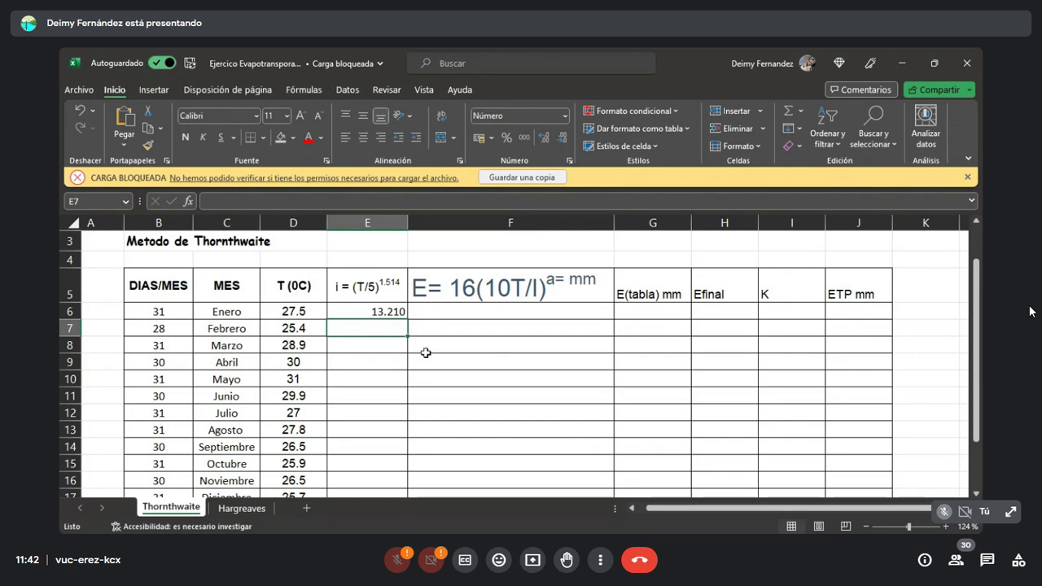
pyautogui.write('=')
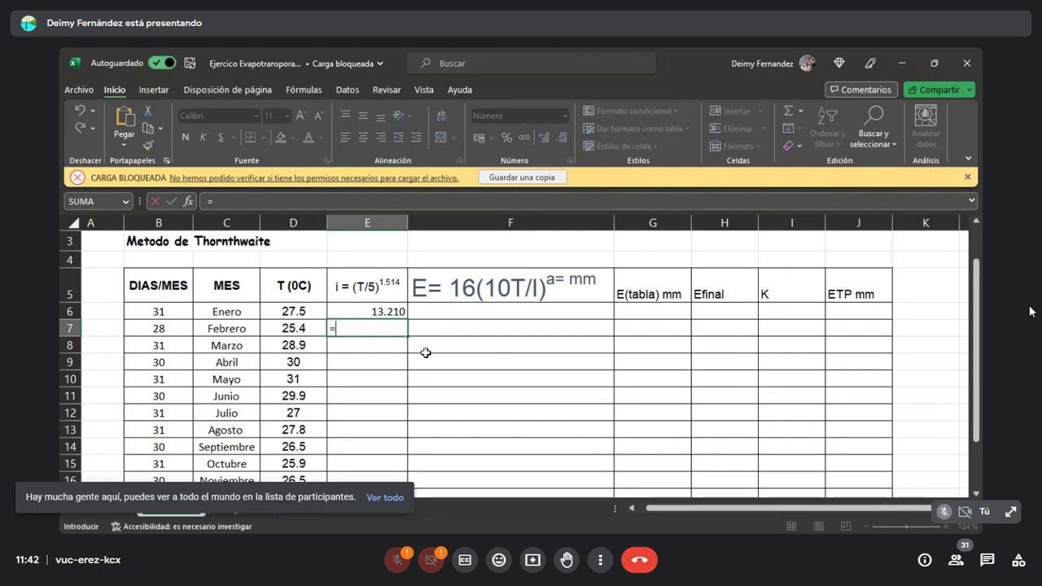
pyautogui.write('(')
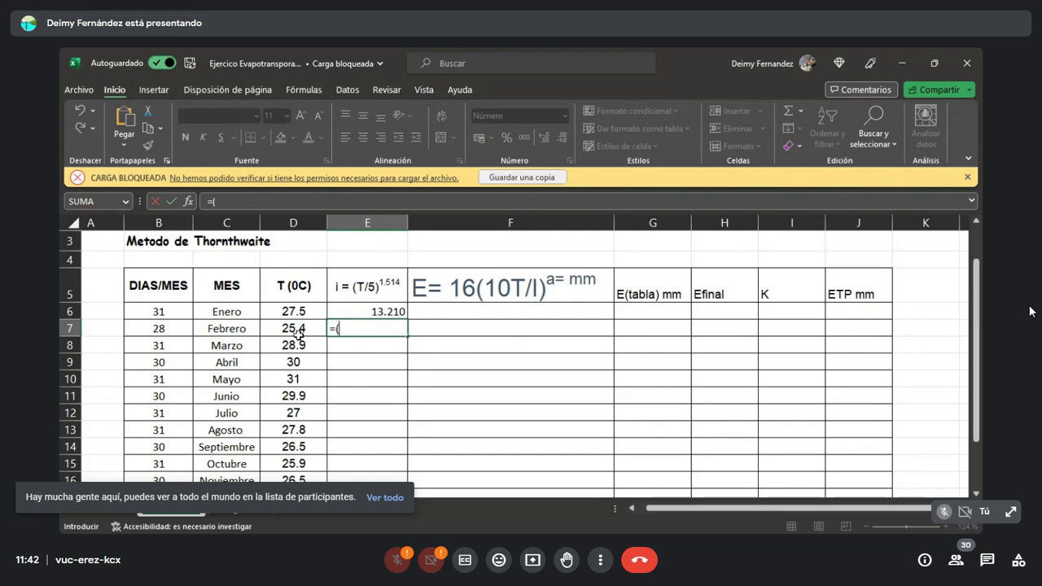
pyautogui.click(298, 333)
pyautogui.write('/5')
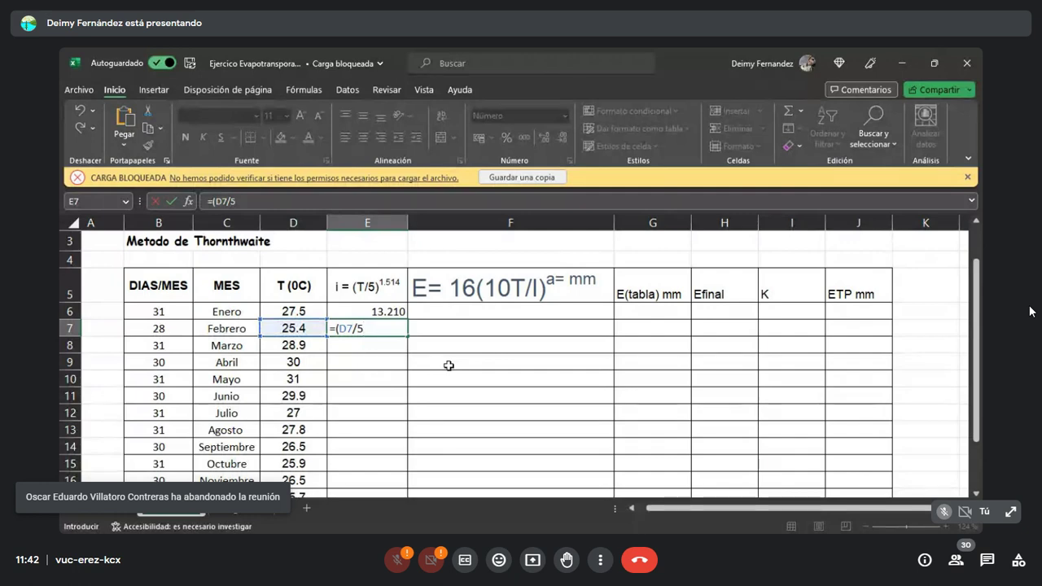
pyautogui.write(')')
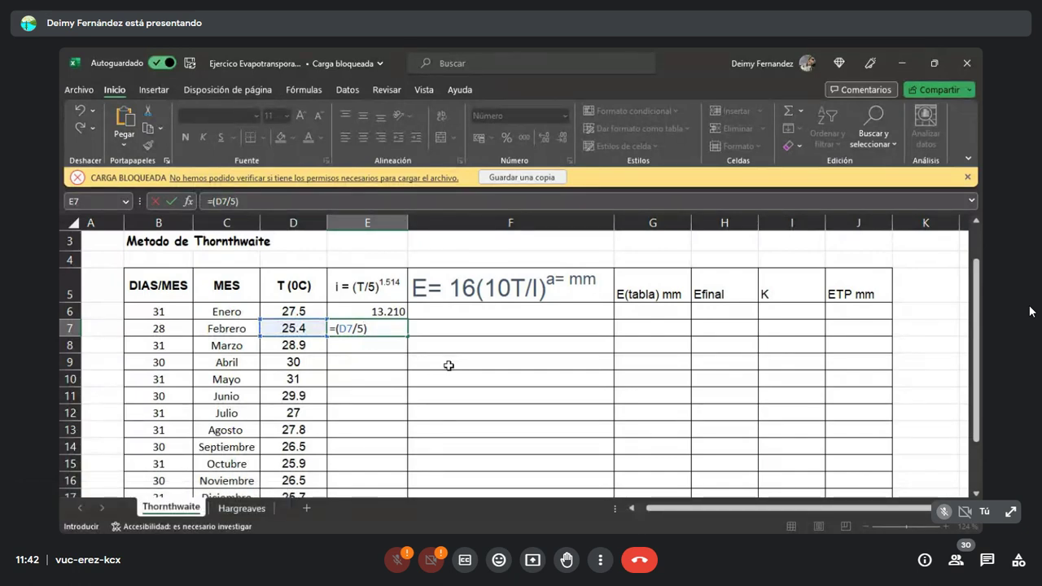
pyautogui.write('^(1.514)')
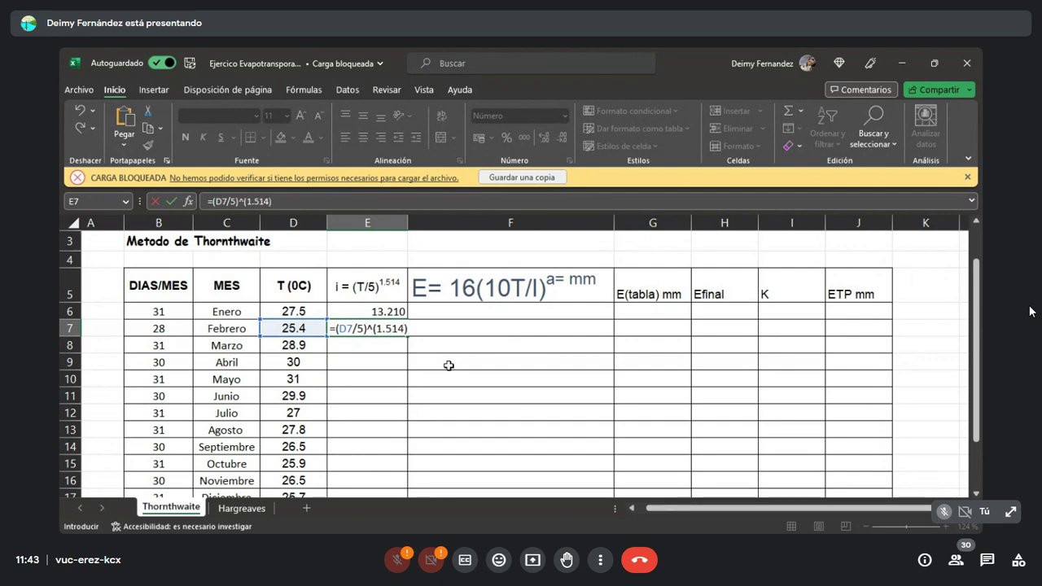
pyautogui.press('Return')
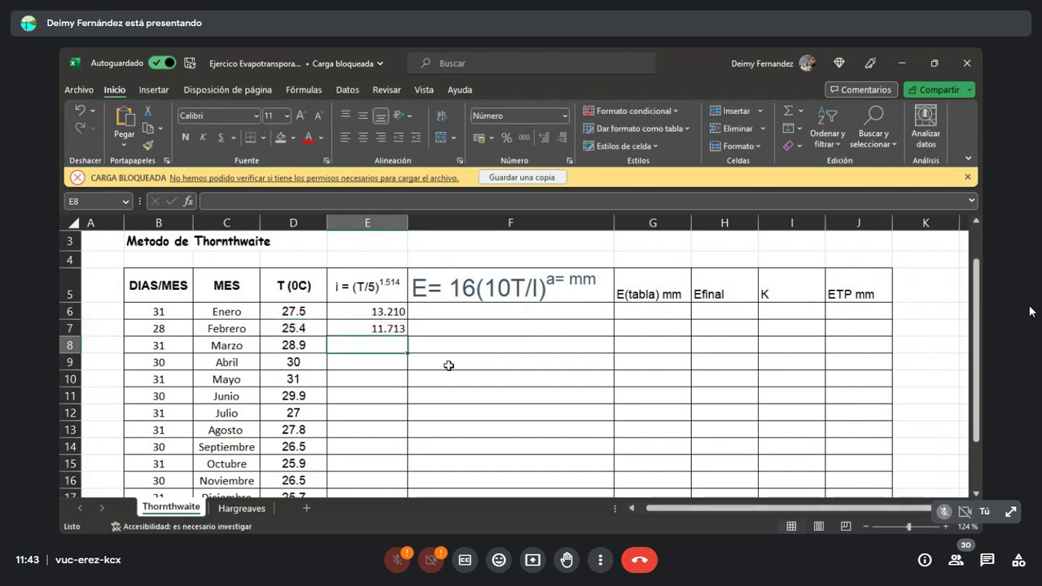
# Fill the Febrero heat index formula from E7 down through Diciembre in E17
pyautogui.scroll(-1, 444, 363)
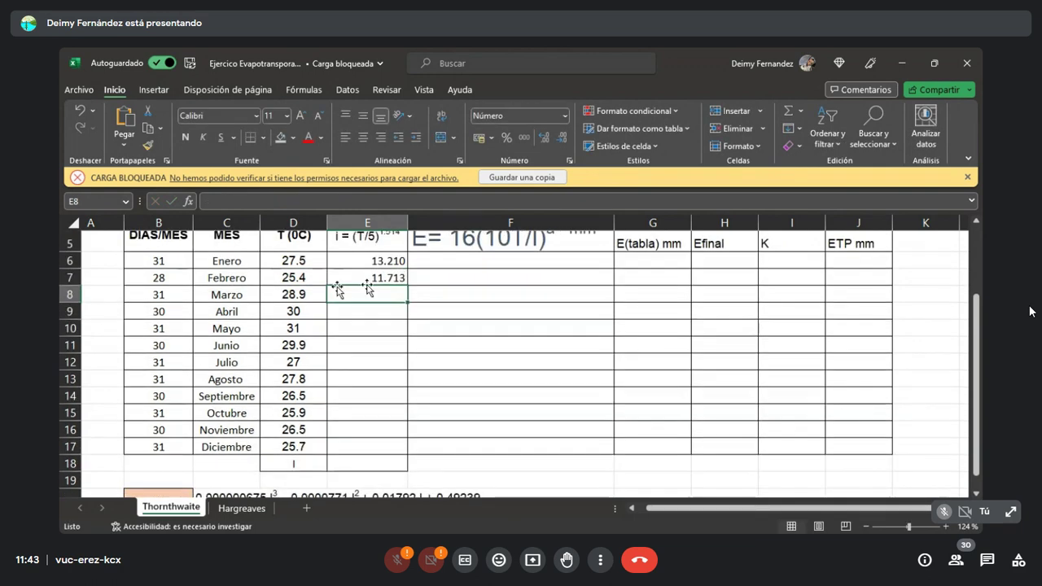
pyautogui.click(374, 277)
pyautogui.moveTo(407, 290); pyautogui.dragTo(393, 450)
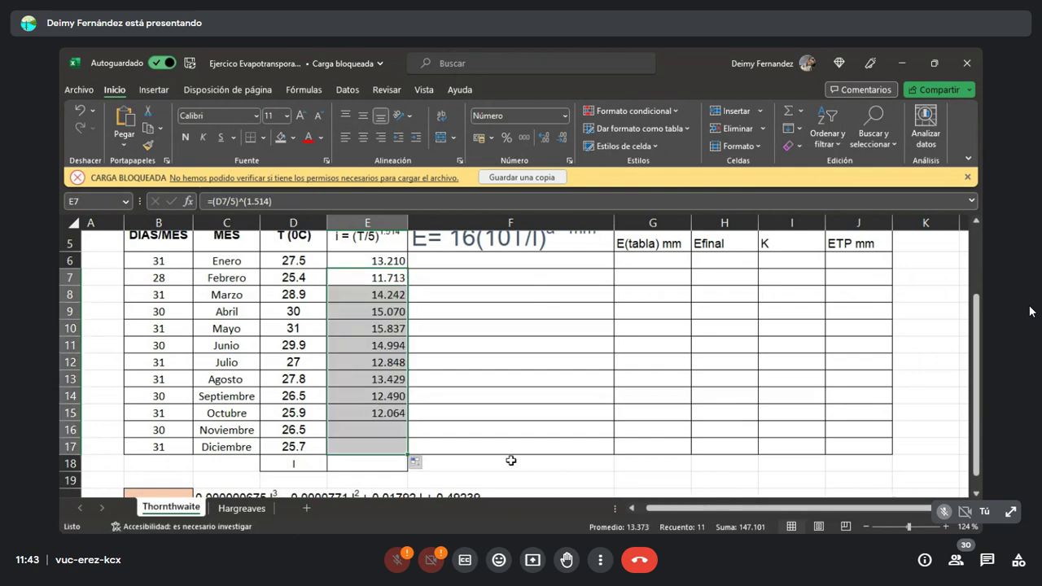
pyautogui.click(495, 477)
# Examine the heat index formulas in column E across several months to check their temperature references
pyautogui.scroll(2, 376, 368)
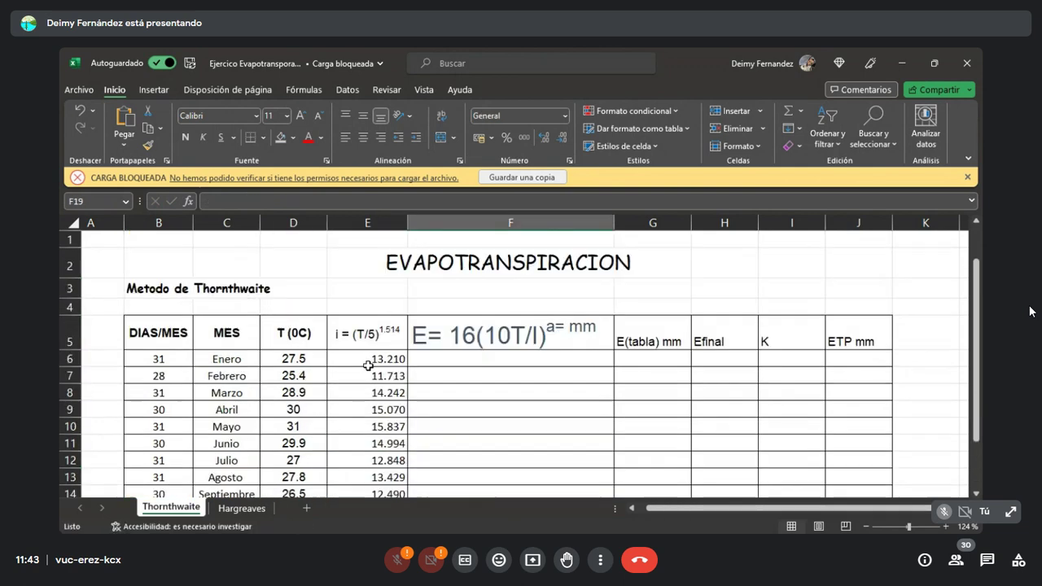
pyautogui.click(368, 359)
pyautogui.click(371, 375)
pyautogui.click(380, 396)
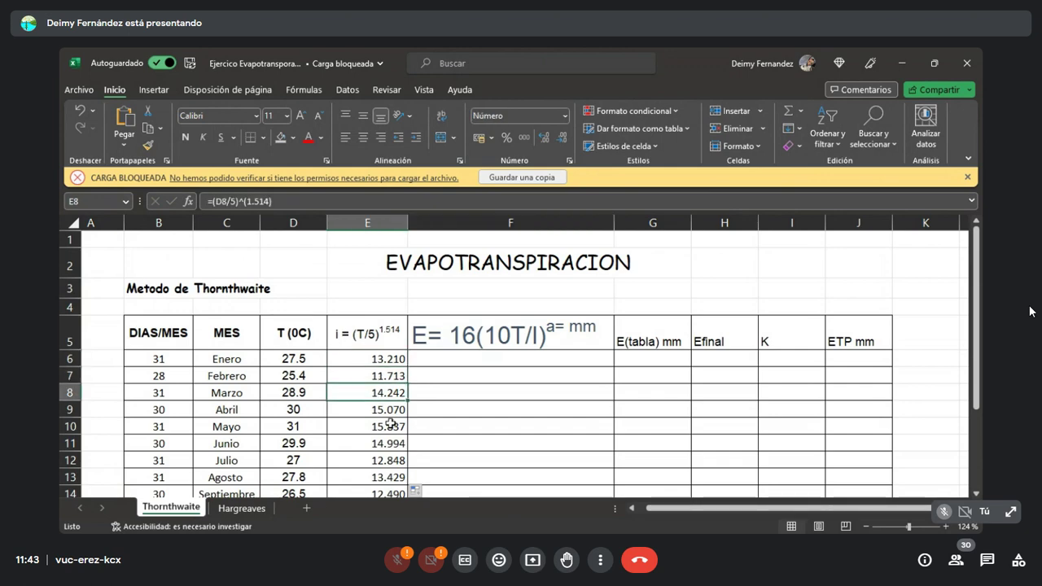
pyautogui.click(374, 427)
pyautogui.click(376, 445)
pyautogui.scroll(-3, 375, 445)
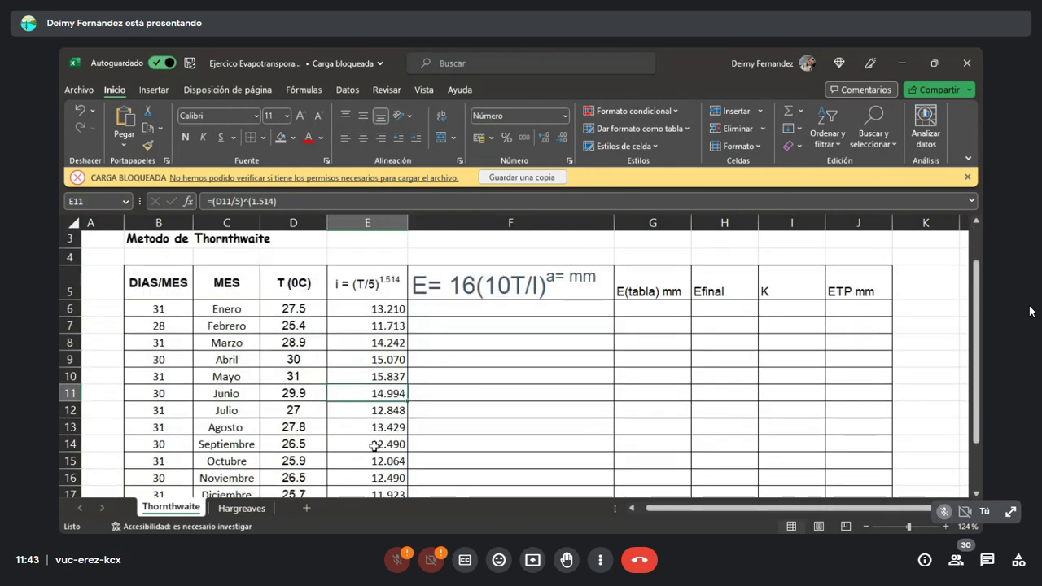
pyautogui.scroll(2, 385, 425)
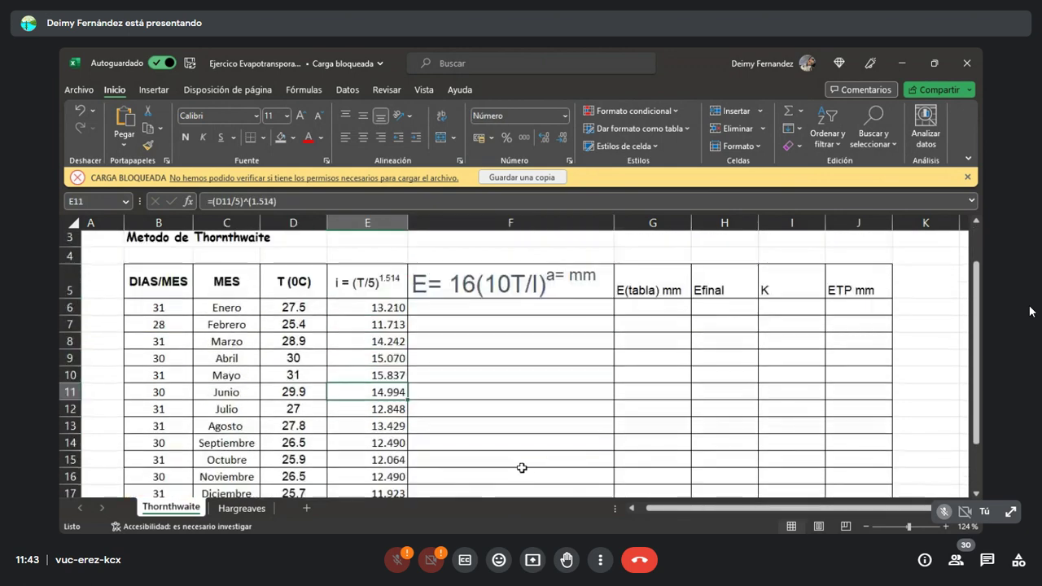
pyautogui.click(361, 310)
pyautogui.click(385, 329)
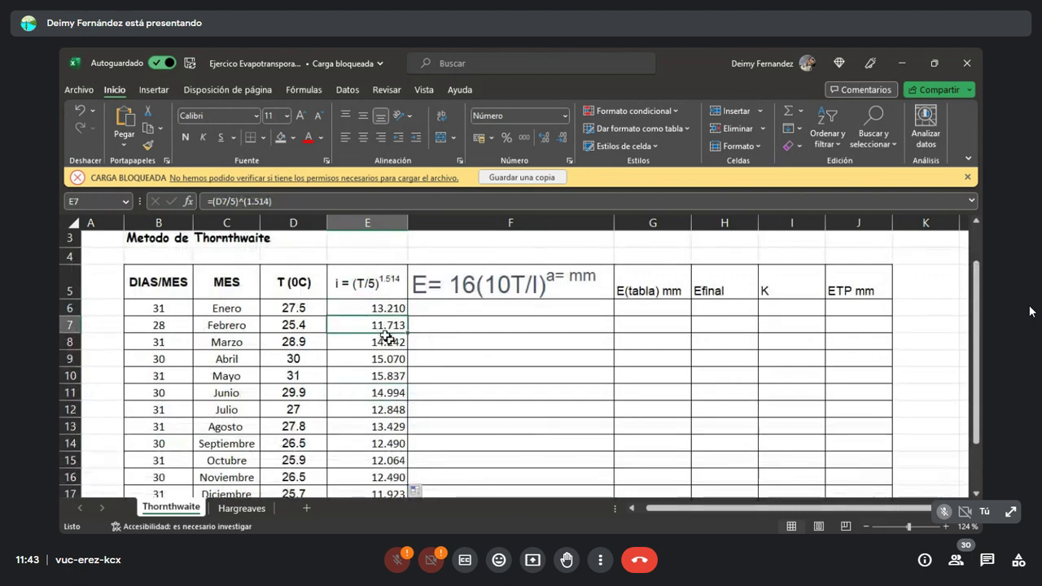
# Examine the monthly heat index values in column E and the row 18 cells reserved for the total index I
pyautogui.click(362, 405)
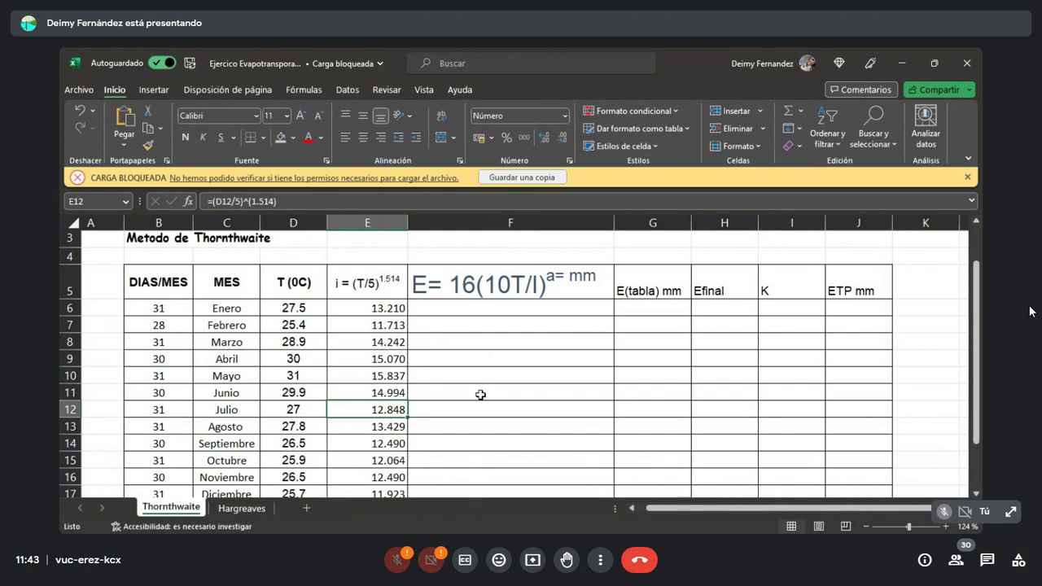
pyautogui.scroll(-2, 481, 395)
pyautogui.click(288, 411)
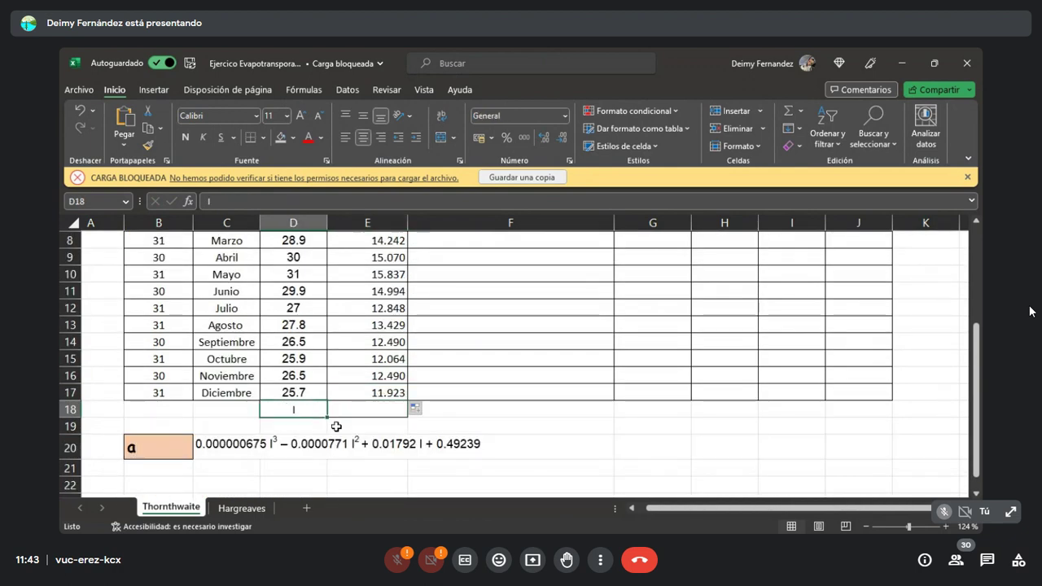
pyautogui.click(566, 431)
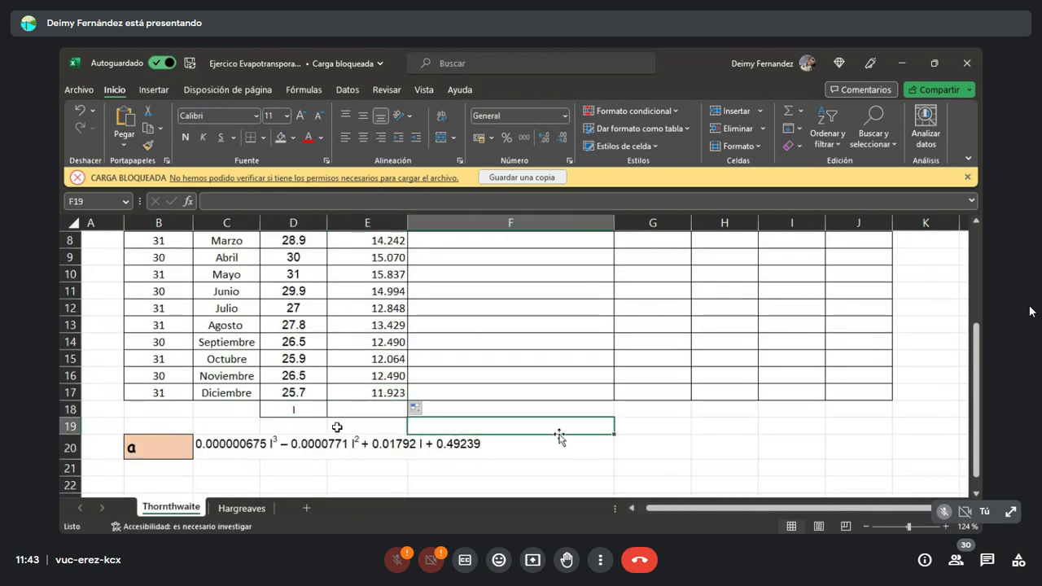
pyautogui.click(358, 409)
pyautogui.scroll(3, 369, 367)
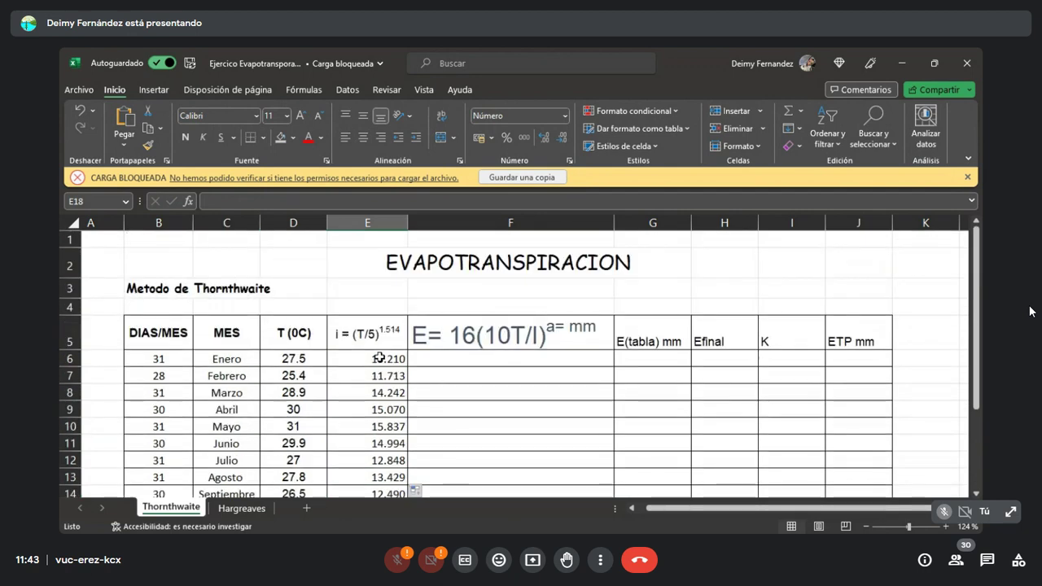
pyautogui.scroll(-1, 367, 342)
pyautogui.click(351, 302)
pyautogui.click(360, 324)
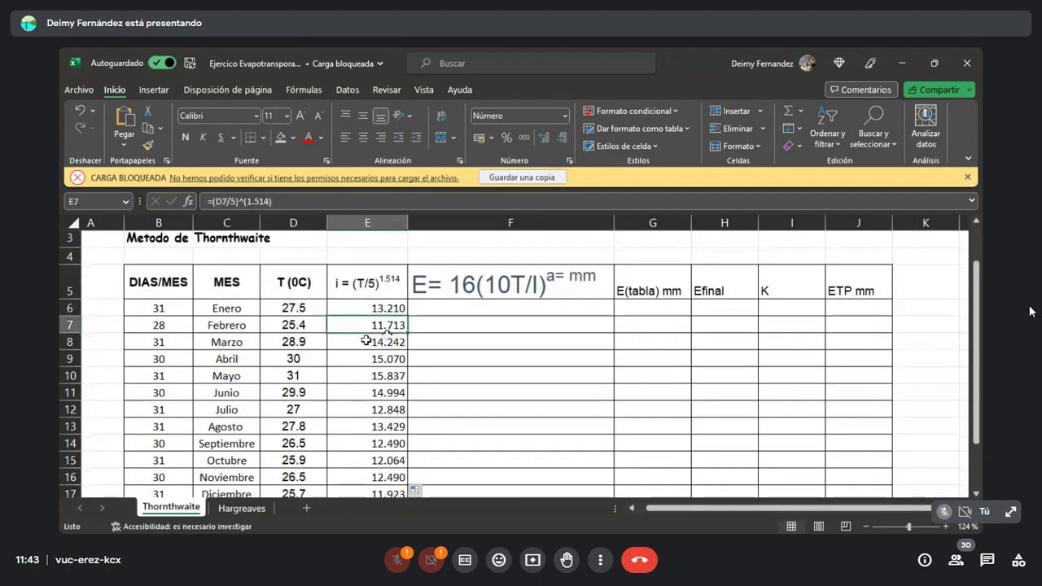
pyautogui.click(380, 343)
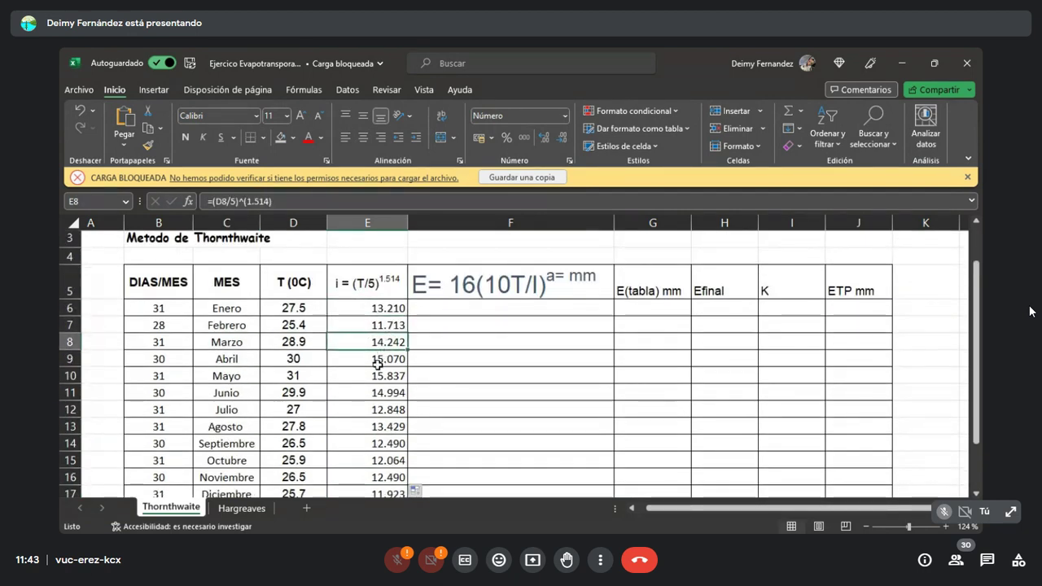
pyautogui.click(356, 377)
pyautogui.scroll(-1, 380, 391)
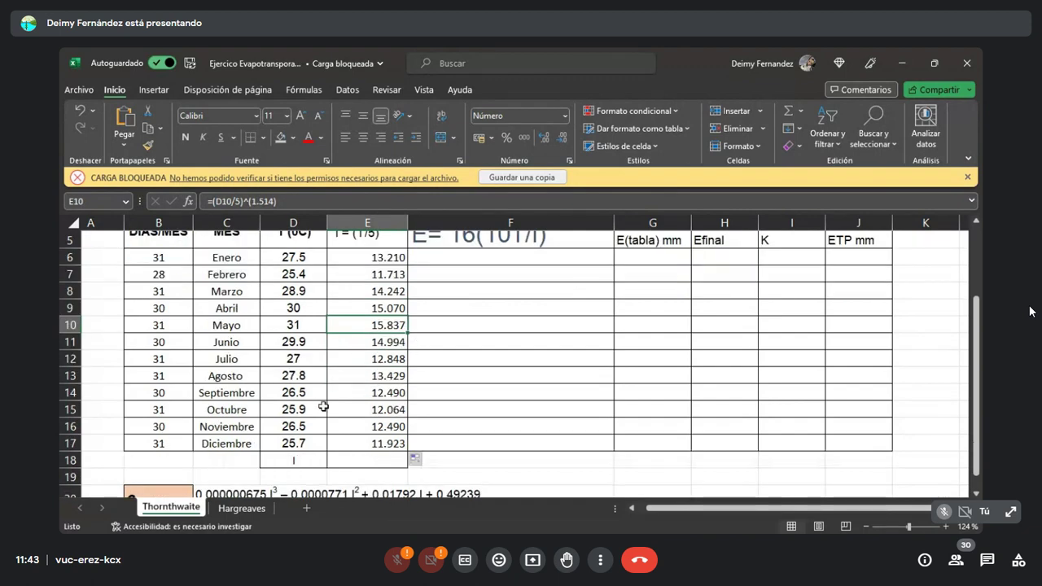
# Enter the formula =SUMA(E6:E17) in cell E18 to total the monthly heat indices as I
pyautogui.click(481, 479)
pyautogui.click(392, 460)
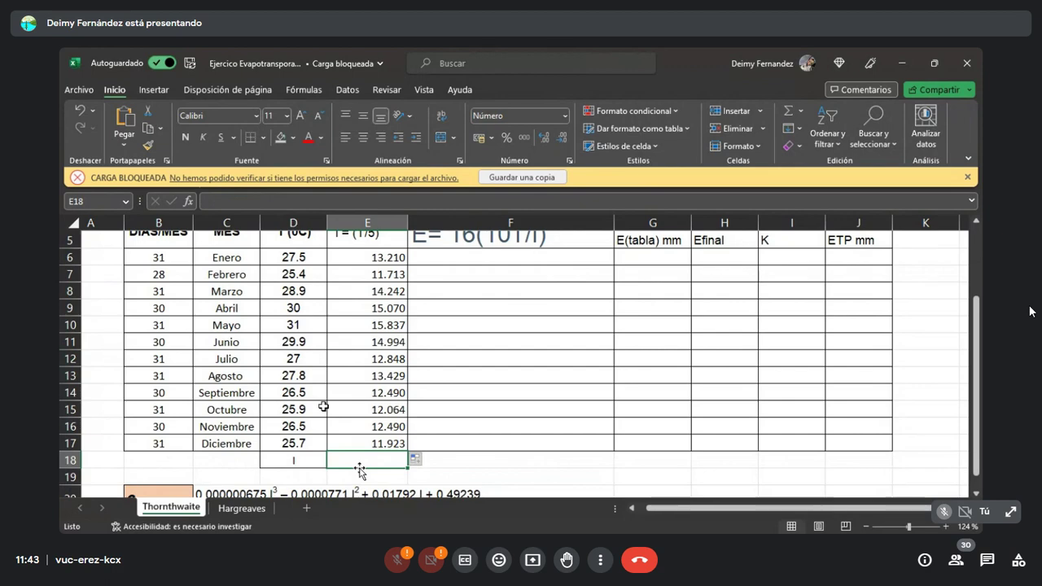
pyautogui.write('=suma')
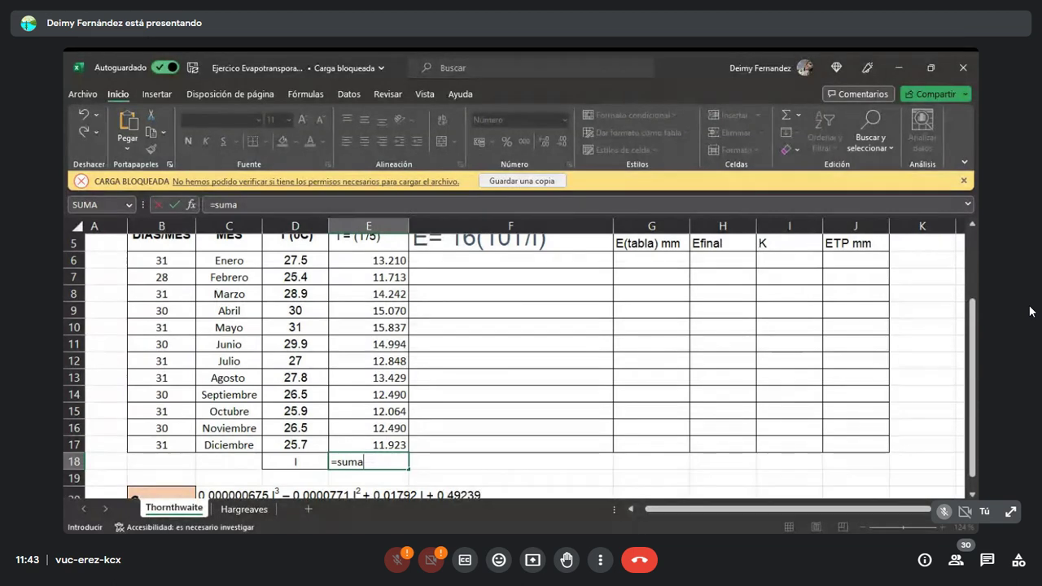
pyautogui.press('Tab')
pyautogui.scroll(2, 363, 404)
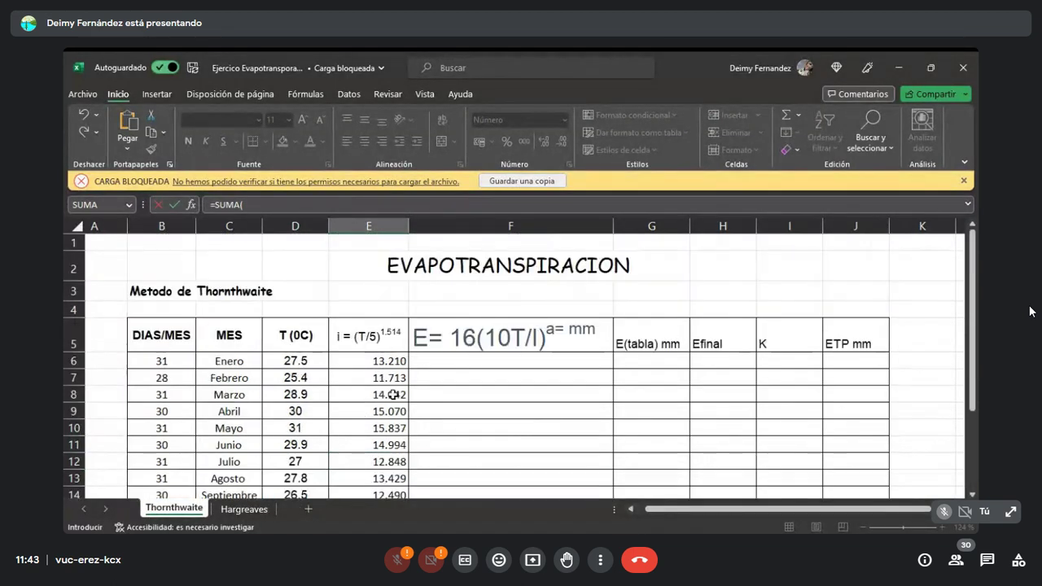
pyautogui.moveTo(369, 362); pyautogui.dragTo(381, 429)
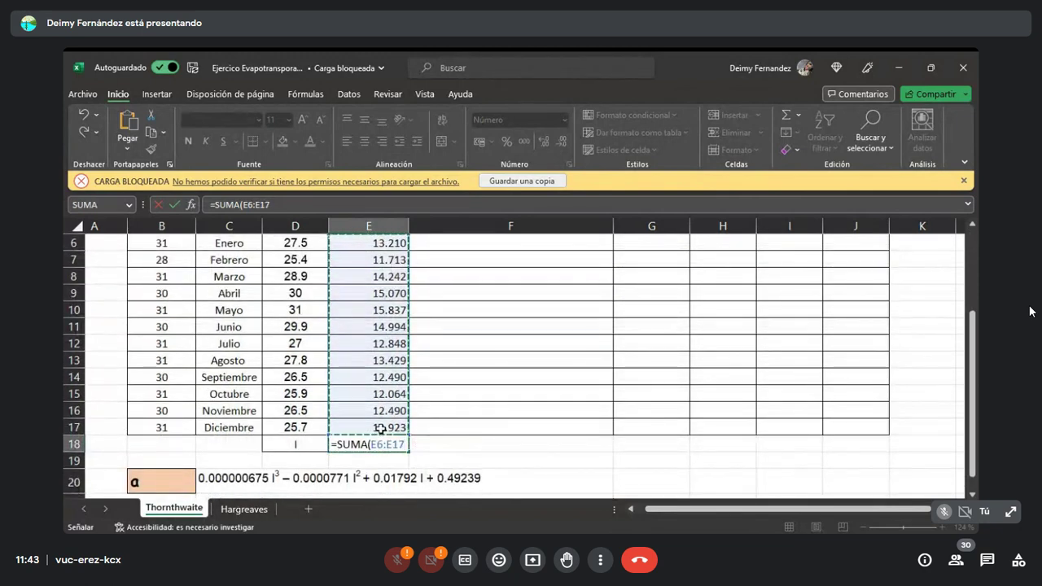
pyautogui.write(')')
pyautogui.press('Return')
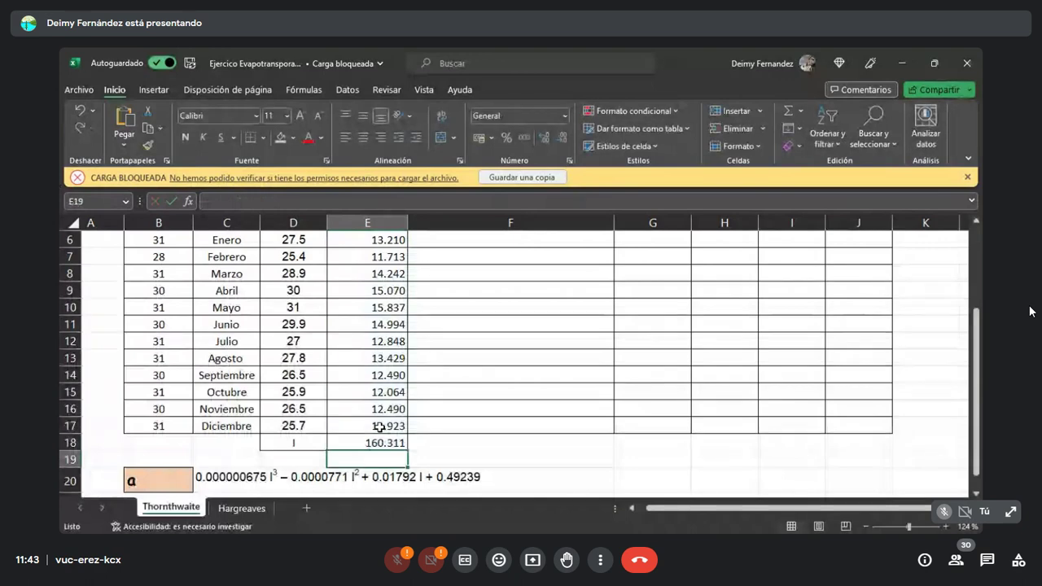
# Highlight the I label and its total in D18:E18 with yellow fill and make the total in E18 bold
pyautogui.click(505, 444)
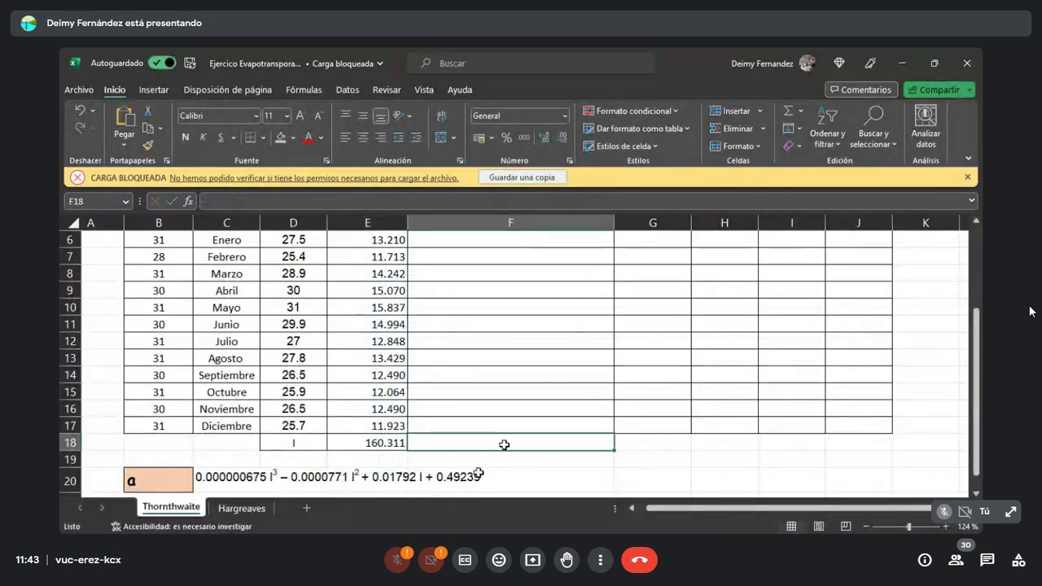
pyautogui.moveTo(293, 444); pyautogui.dragTo(354, 445)
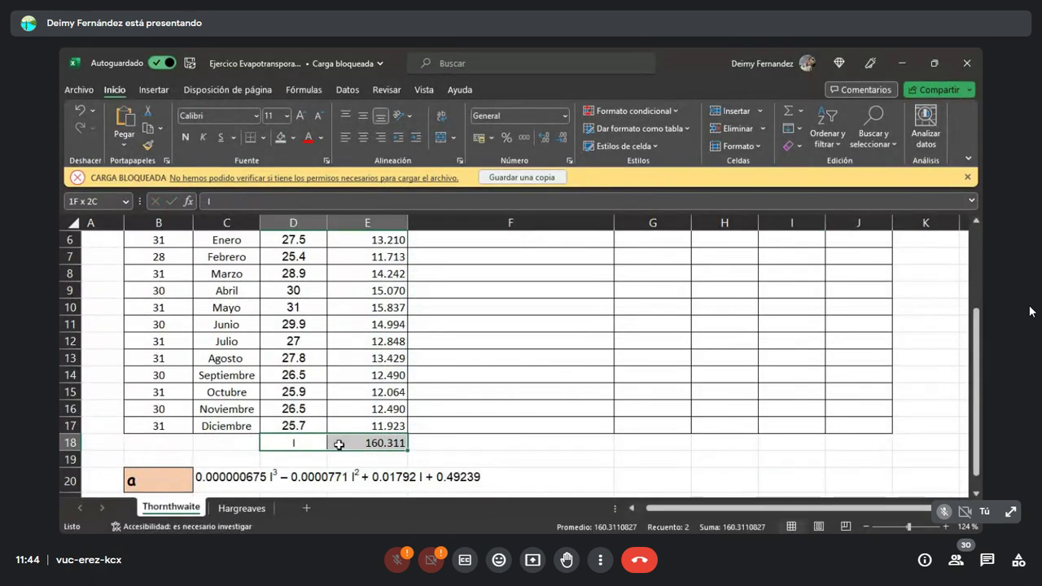
pyautogui.click(293, 138)
pyautogui.click(314, 265)
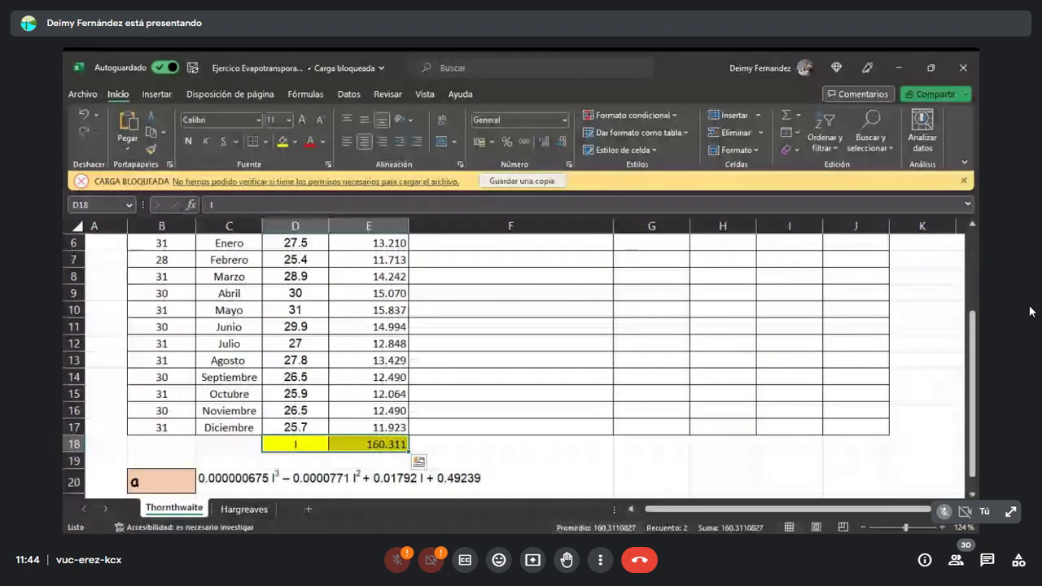
pyautogui.click(791, 481)
pyautogui.click(372, 444)
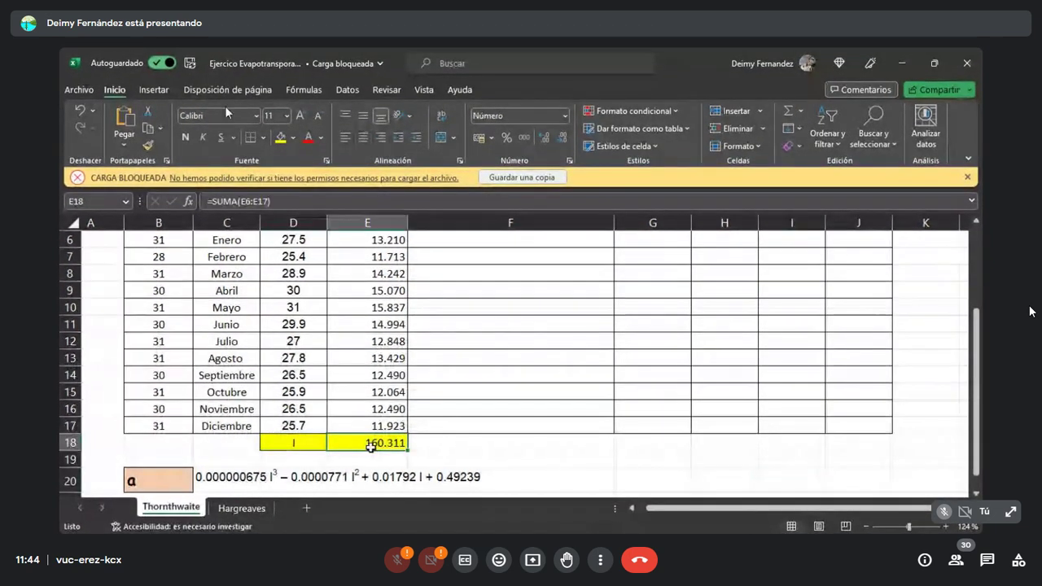
pyautogui.click(545, 462)
# Examine the polynomial for the exponent a in row 20 and the E formula heading that uses it
pyautogui.scroll(-1, 616, 468)
pyautogui.scroll(-1, 616, 468)
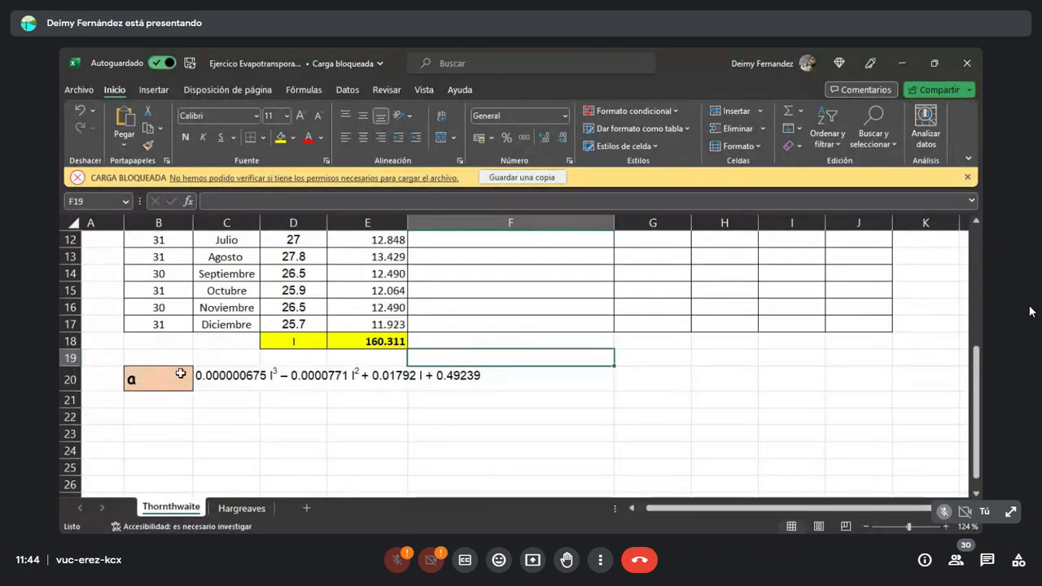
pyautogui.click(211, 376)
pyautogui.click(365, 394)
pyautogui.click(386, 379)
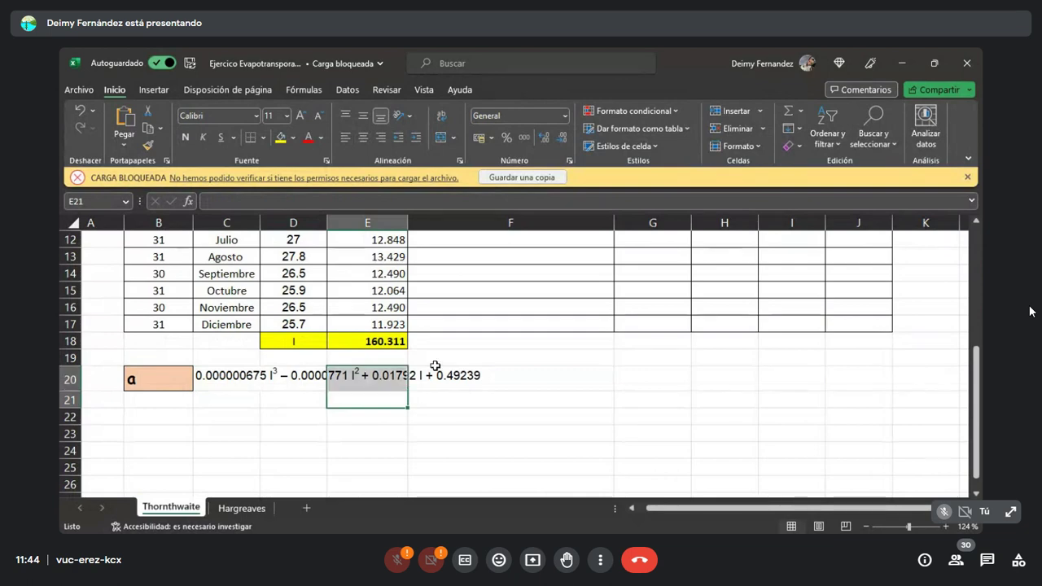
pyautogui.click(509, 382)
pyautogui.click(544, 437)
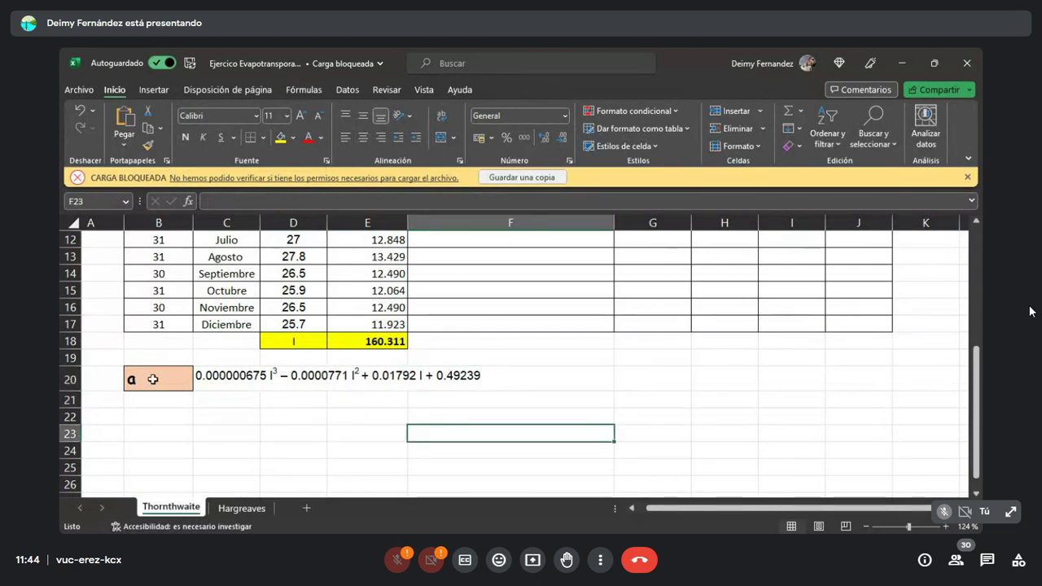
pyautogui.click(152, 380)
pyautogui.scroll(3, 152, 379)
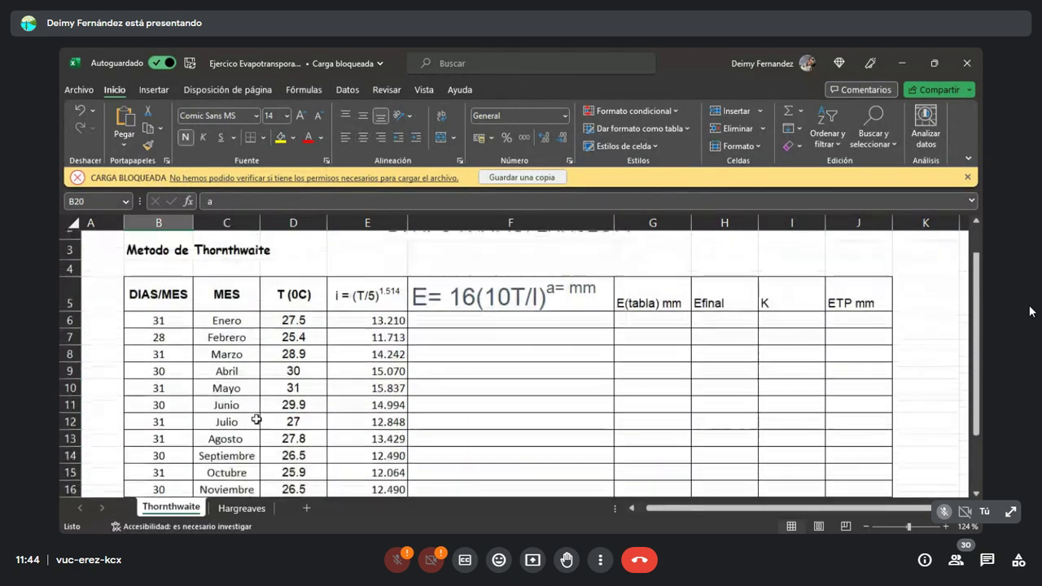
pyautogui.scroll(-1, 330, 433)
pyautogui.scroll(-2, 331, 432)
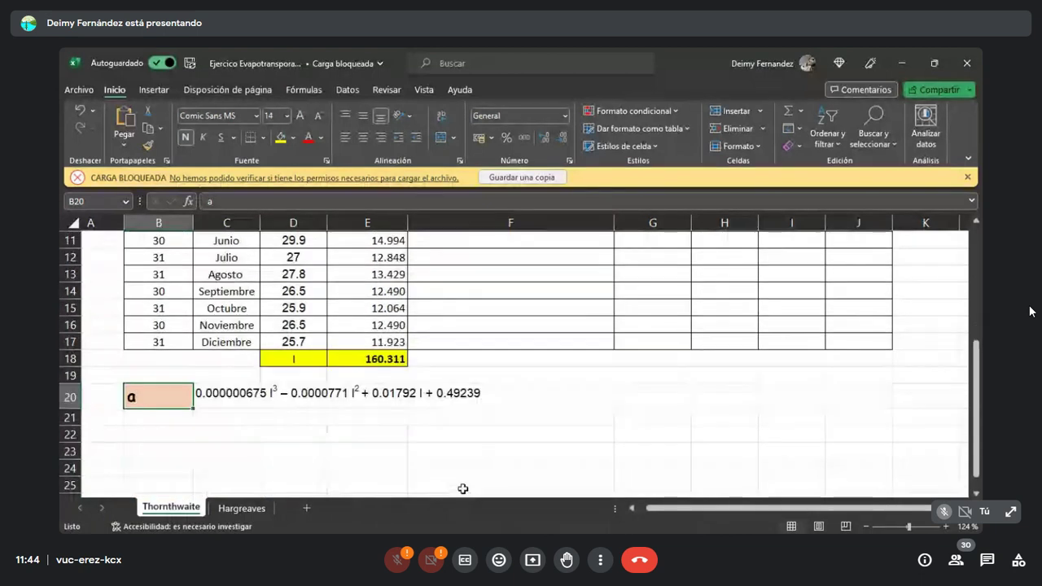
pyautogui.click(230, 448)
# Compare the monthly i values in column E with the total index I in row 18 and its use in the formula for a
pyautogui.scroll(3, 374, 395)
pyautogui.scroll(-1, 443, 374)
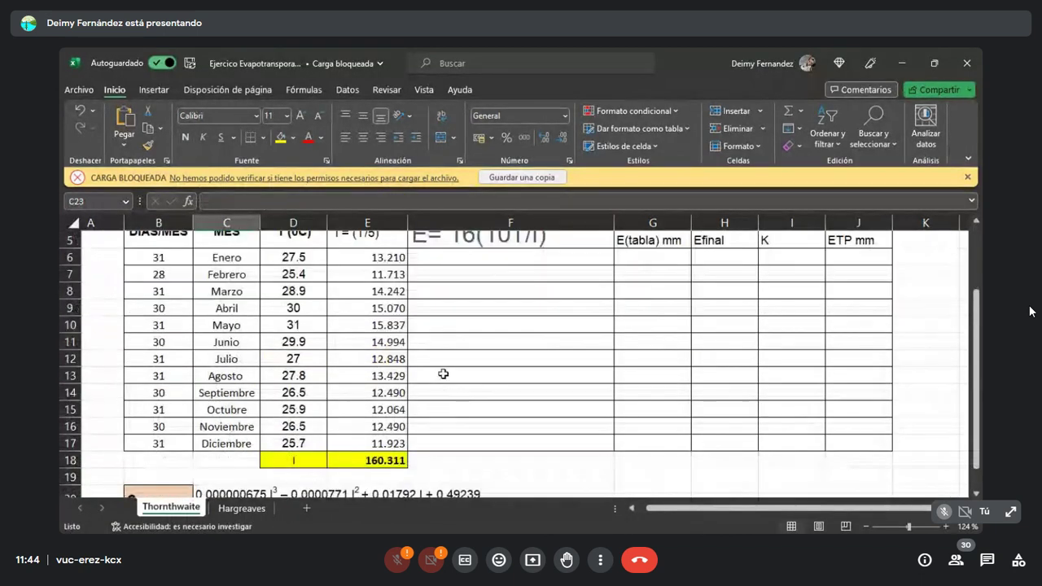
pyautogui.scroll(1, 366, 374)
pyautogui.moveTo(368, 325); pyautogui.dragTo(352, 447)
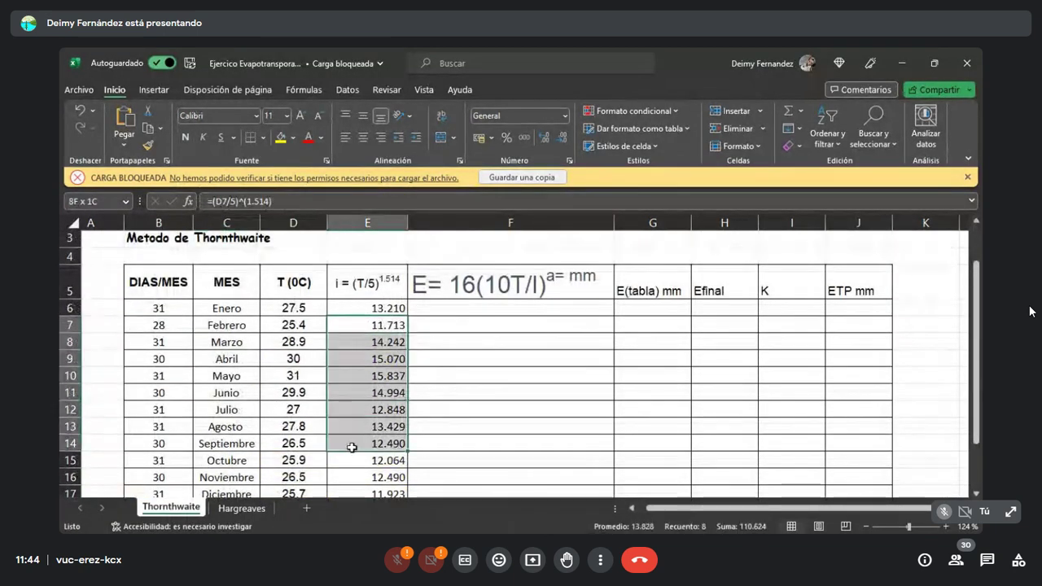
pyautogui.click(389, 375)
pyautogui.scroll(1, 413, 257)
pyautogui.scroll(-2, 412, 260)
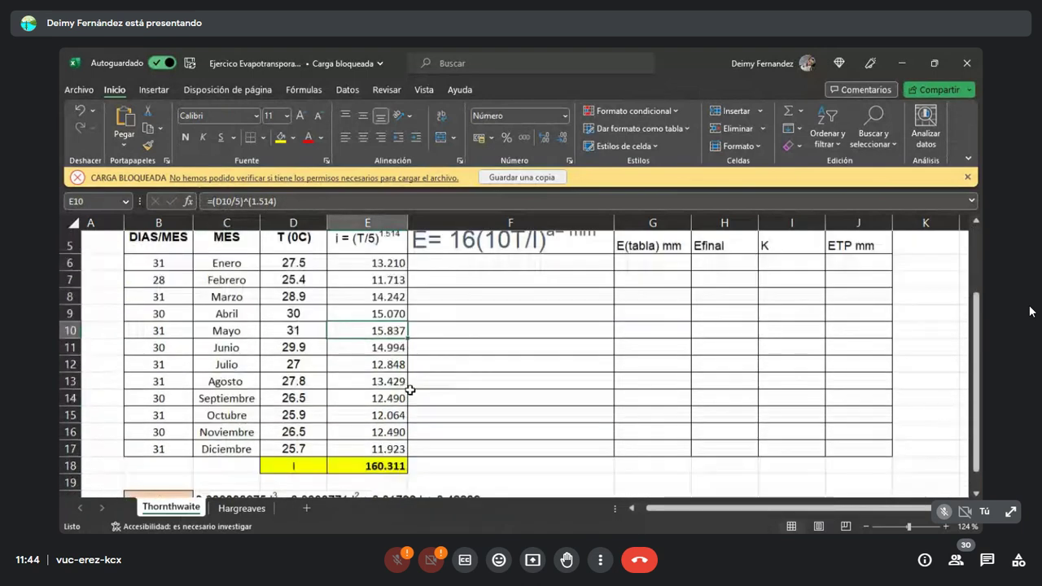
pyautogui.scroll(1, 405, 392)
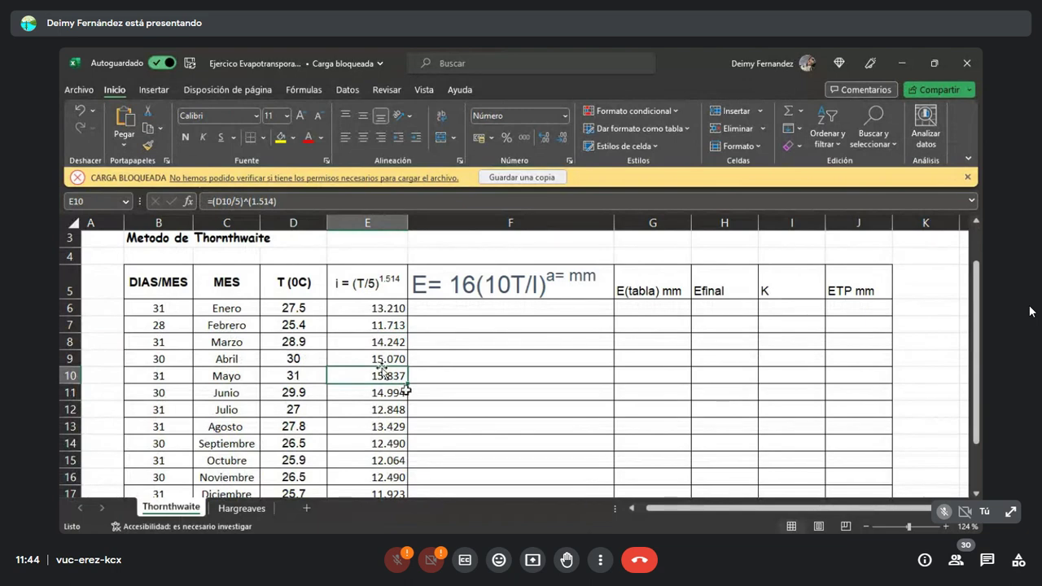
pyautogui.scroll(-3, 376, 393)
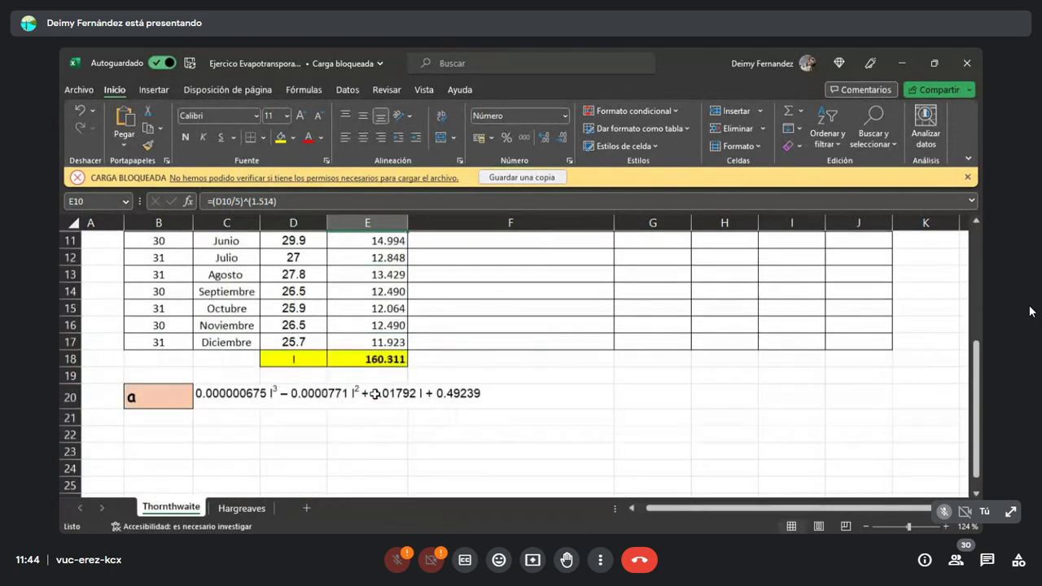
pyautogui.scroll(3, 375, 393)
pyautogui.click(375, 447)
pyautogui.scroll(-3, 383, 451)
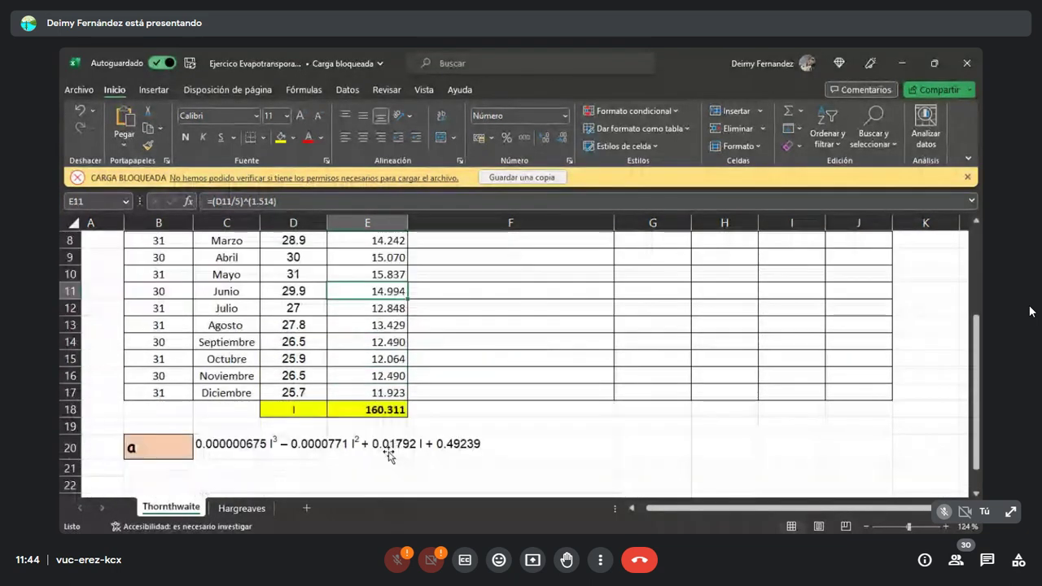
pyautogui.scroll(-2, 388, 456)
pyautogui.scroll(4, 399, 367)
pyautogui.click(372, 310)
pyautogui.click(375, 358)
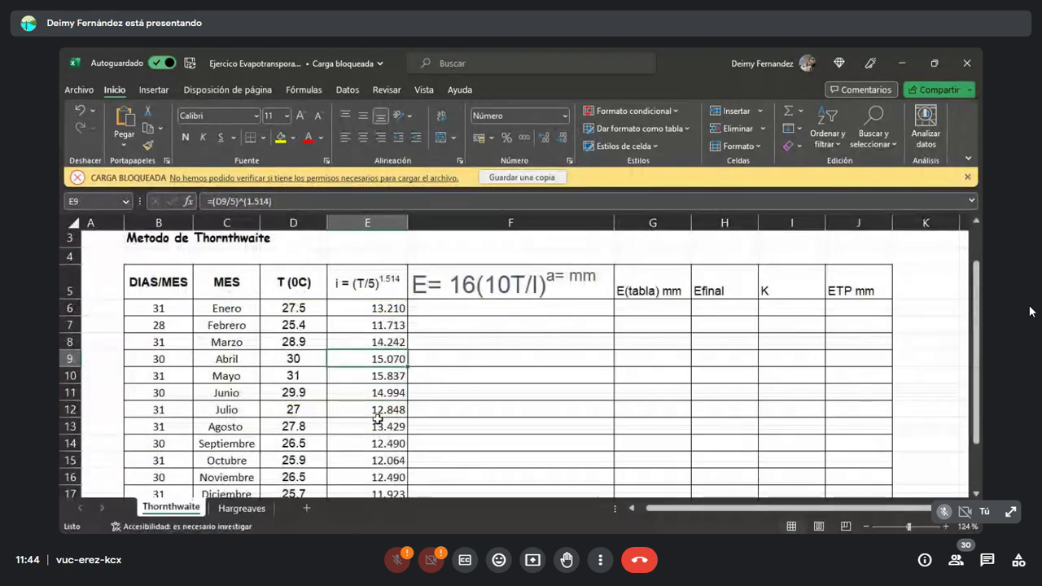
# Make the I label in cell D18 bold
pyautogui.scroll(-3, 378, 418)
pyautogui.click(319, 356)
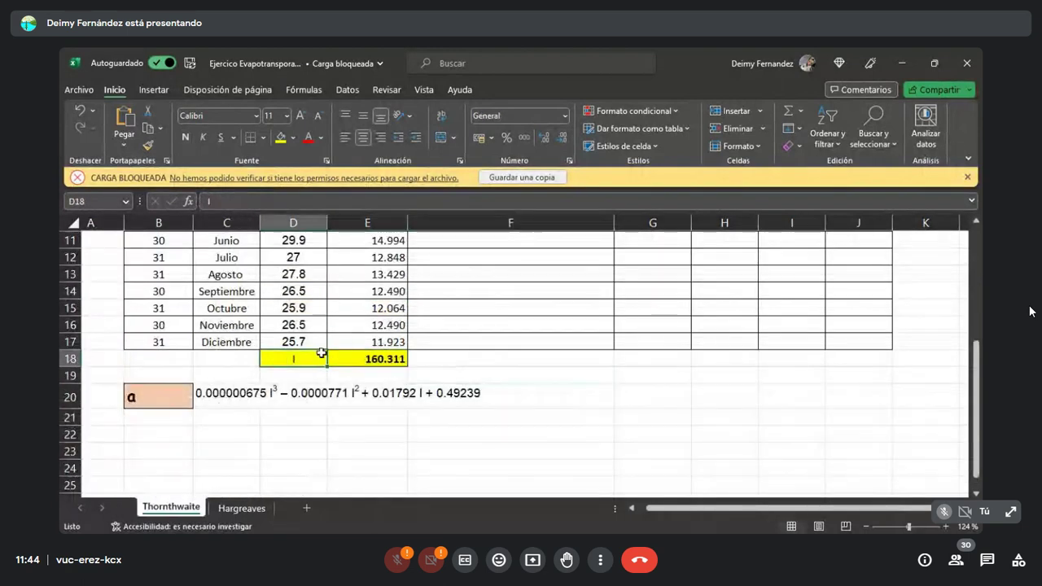
pyautogui.click(458, 364)
# Review the terms of the polynomial for a in C20 and the empty cells below it
pyautogui.scroll(-2, 286, 440)
pyautogui.scroll(1, 268, 424)
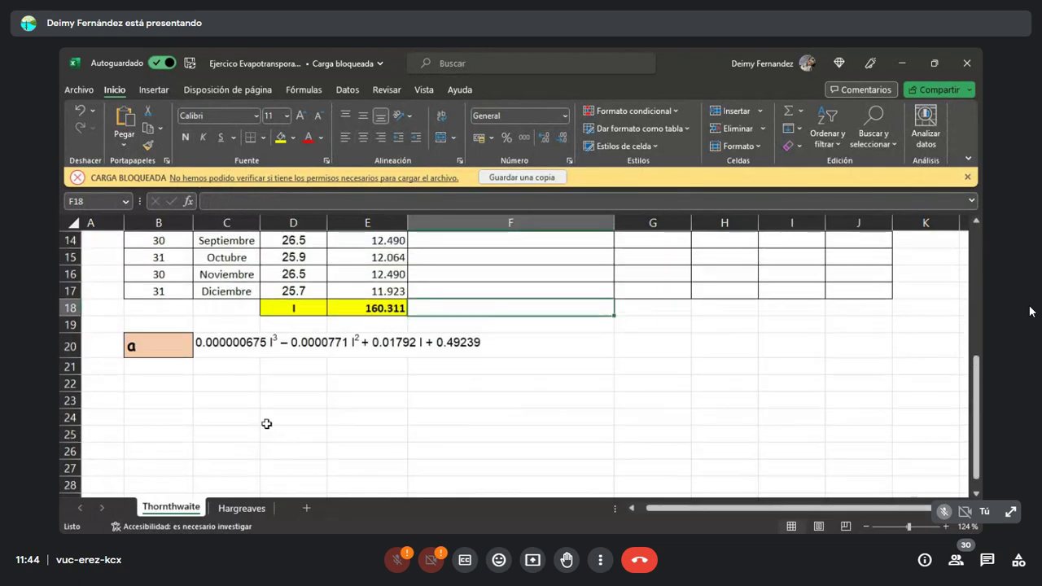
pyautogui.click(222, 364)
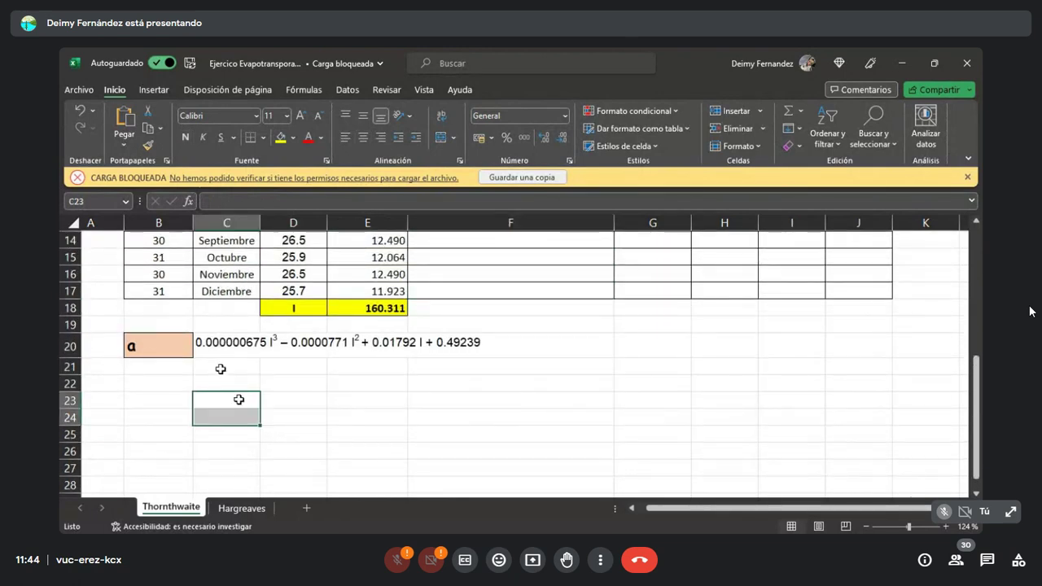
pyautogui.click(283, 400)
pyautogui.click(216, 348)
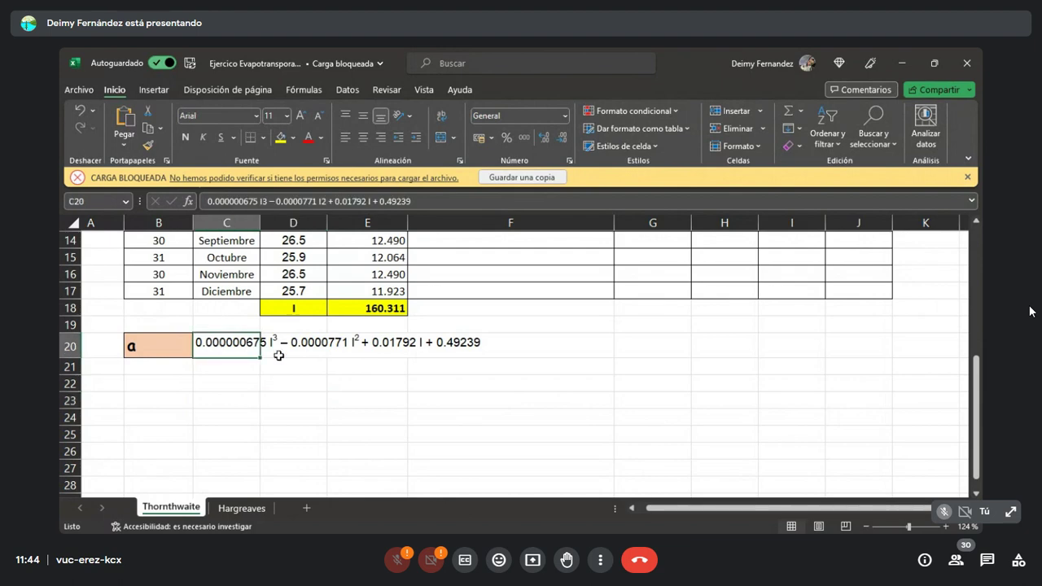
pyautogui.moveTo(216, 346); pyautogui.dragTo(473, 352)
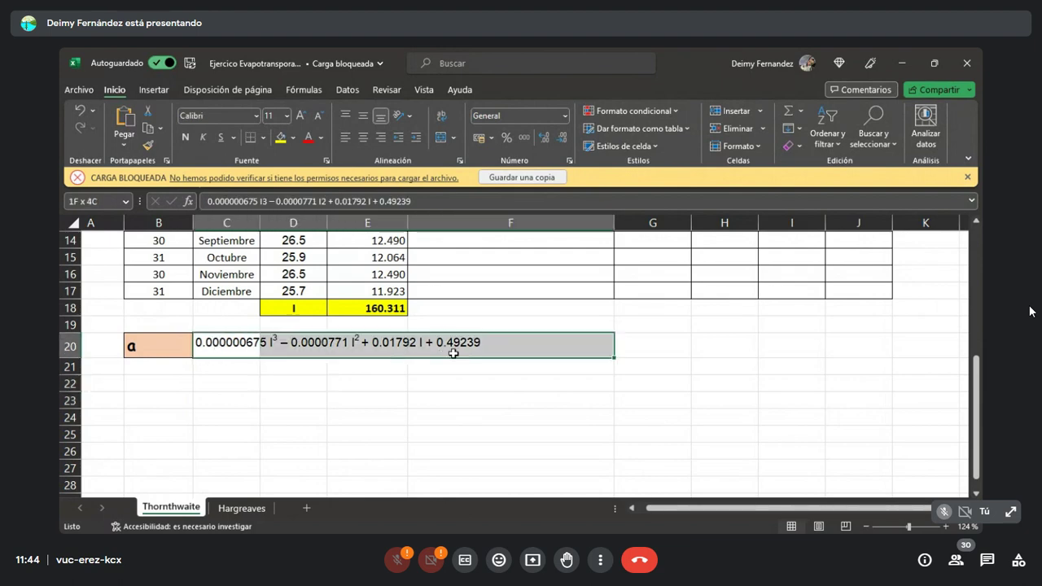
pyautogui.click(629, 431)
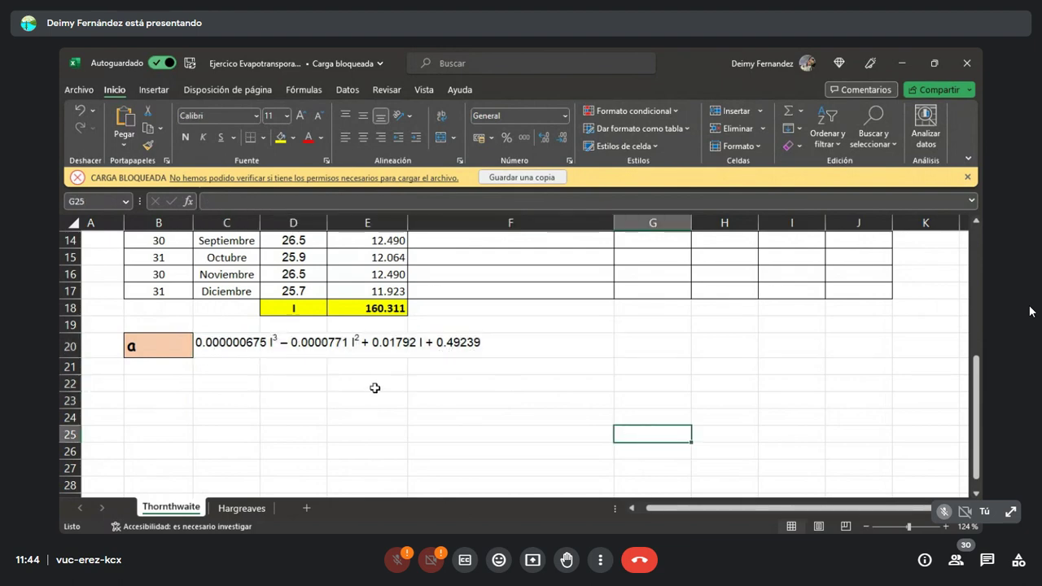
pyautogui.click(295, 383)
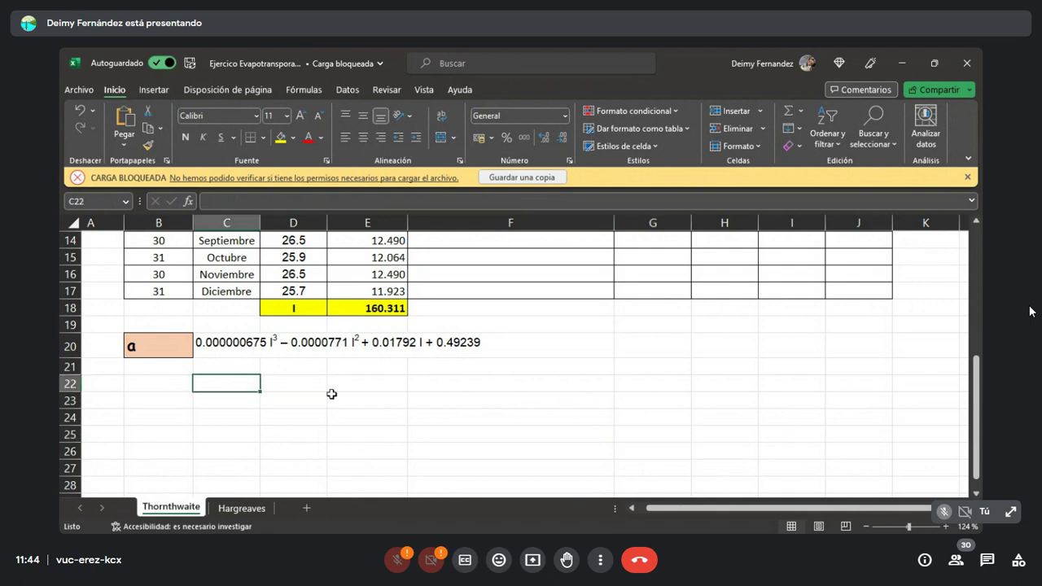
# Go through the cubic, quadratic, linear and constant terms of the formula for a in row 20
pyautogui.click(338, 387)
pyautogui.click(228, 380)
pyautogui.click(227, 349)
pyautogui.moveTo(227, 348); pyautogui.dragTo(272, 351)
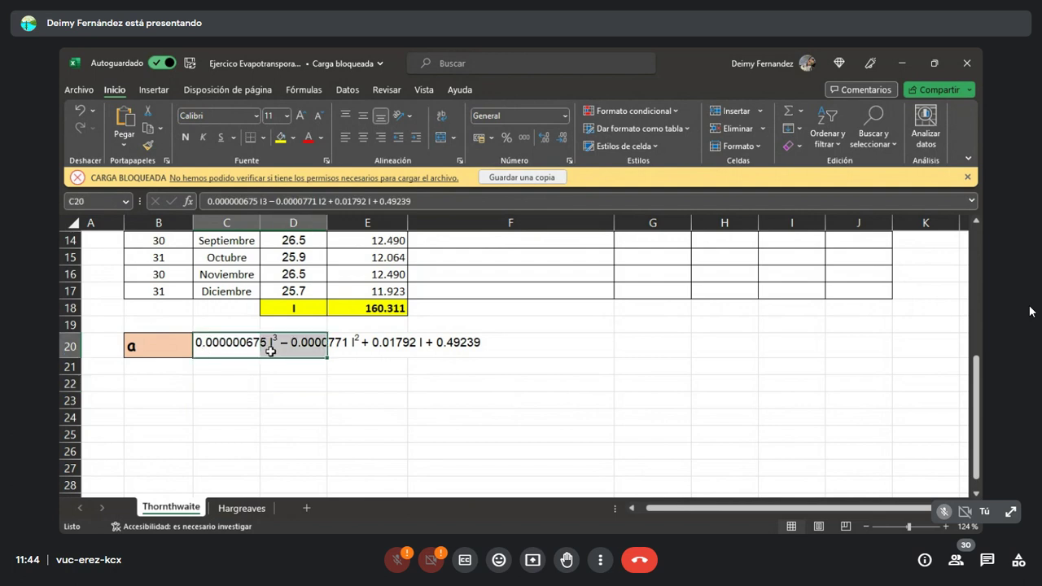
pyautogui.press('Right')
pyautogui.press('Down')
pyautogui.press('Down')
pyautogui.press('Down')
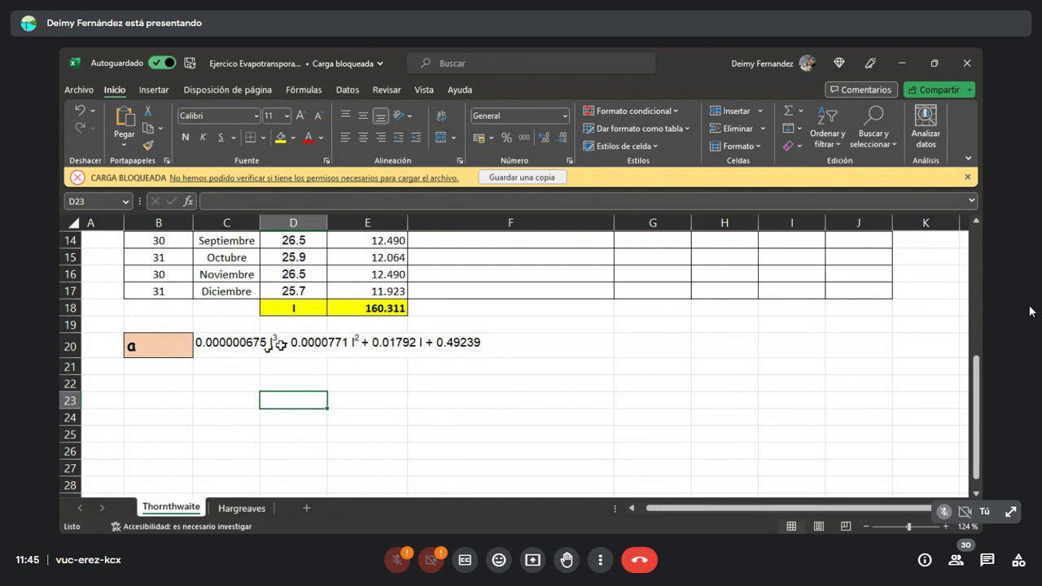
pyautogui.click(218, 368)
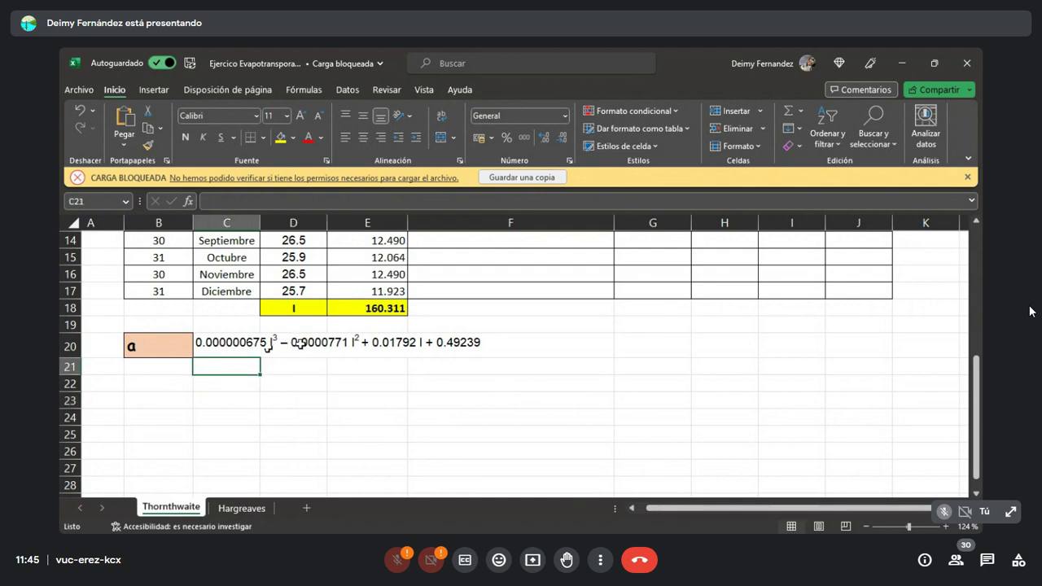
pyautogui.click(300, 344)
pyautogui.click(337, 344)
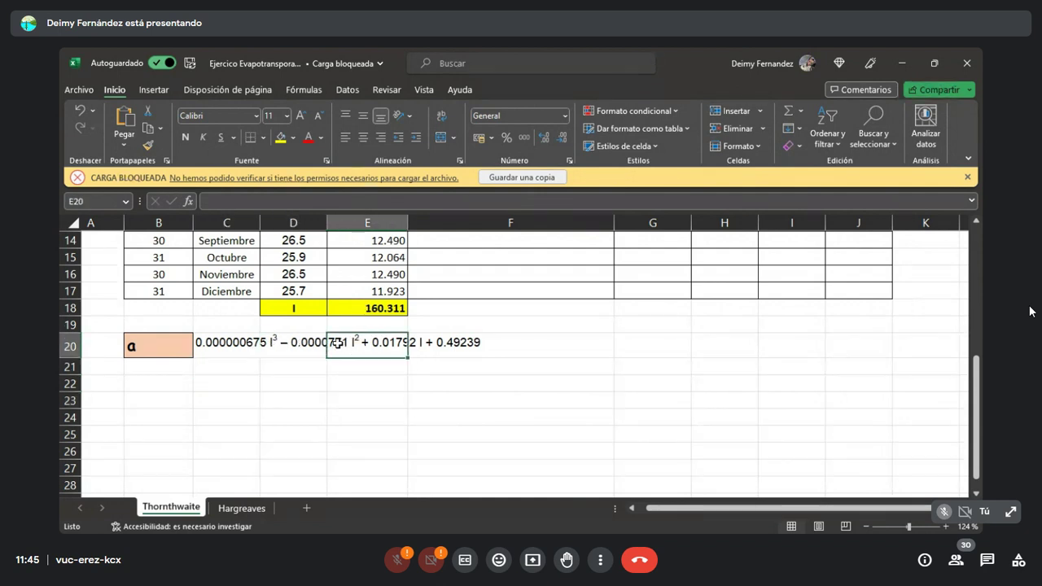
pyautogui.click(422, 364)
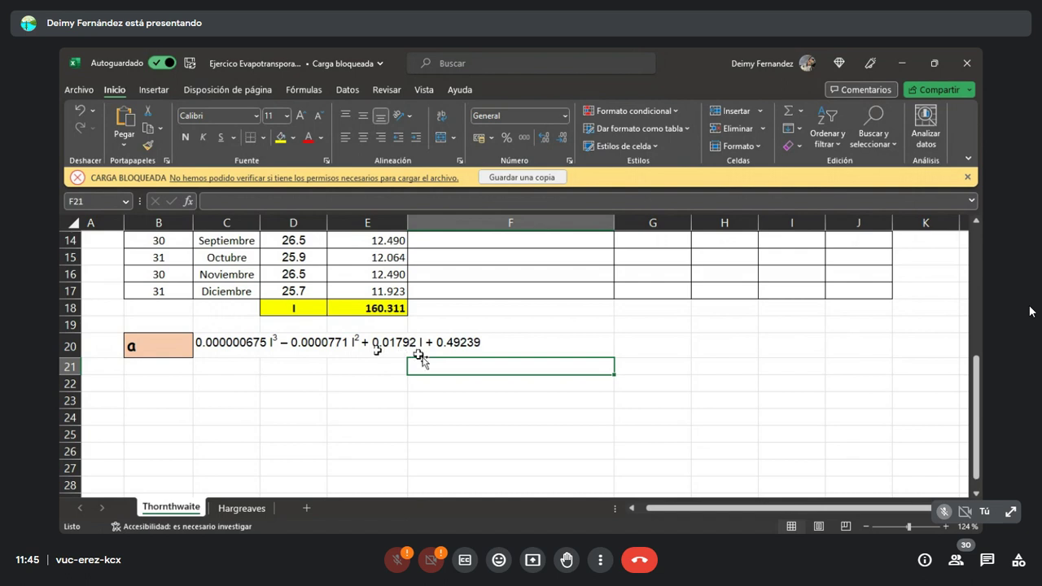
pyautogui.click(524, 349)
pyautogui.click(250, 355)
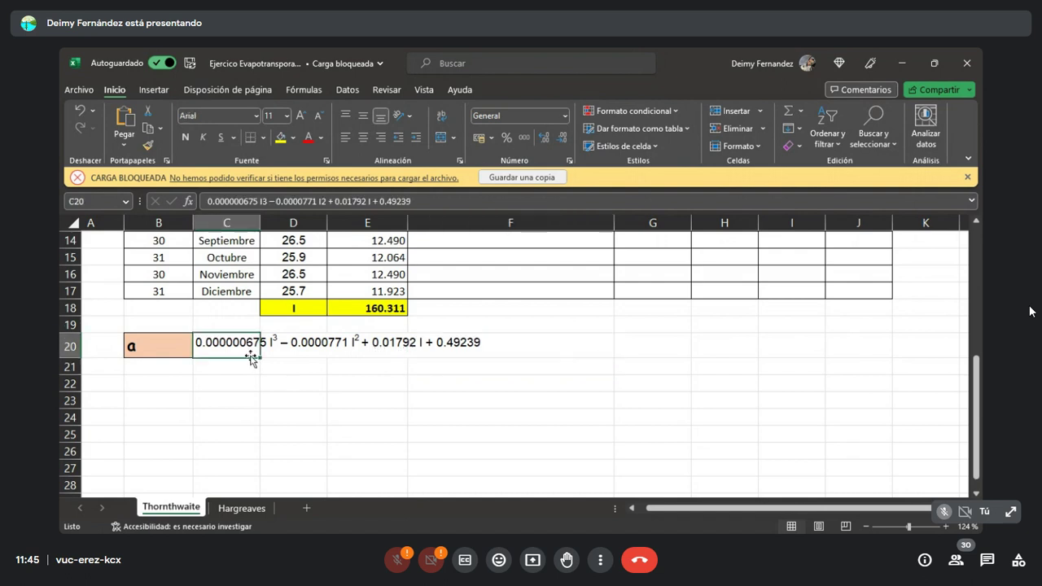
pyautogui.click(213, 365)
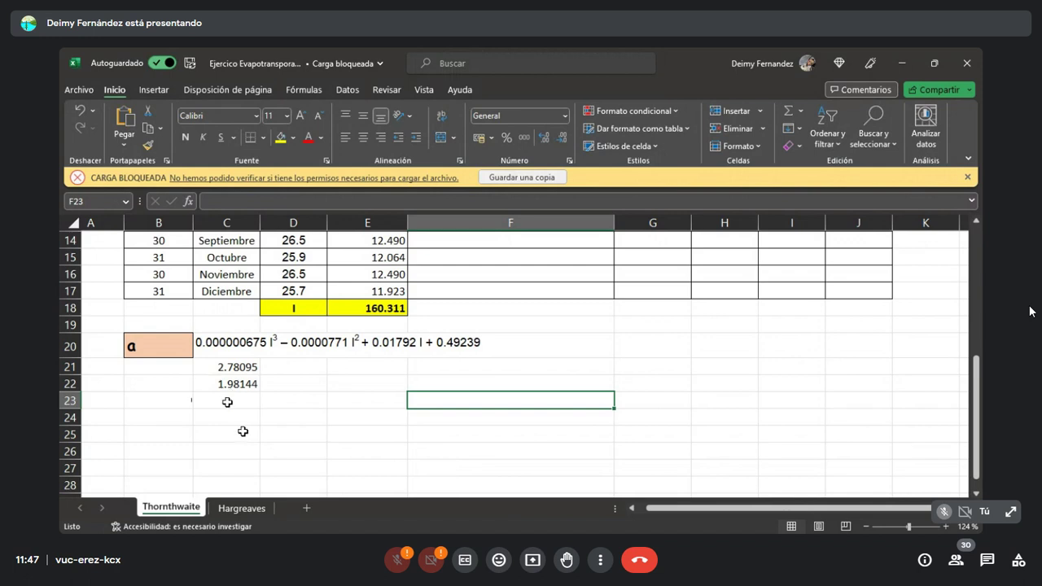
# Enter 2.87275 in C23 as the value of the 0.01792 I term
pyautogui.click(227, 402)
pyautogui.write('2.8727')
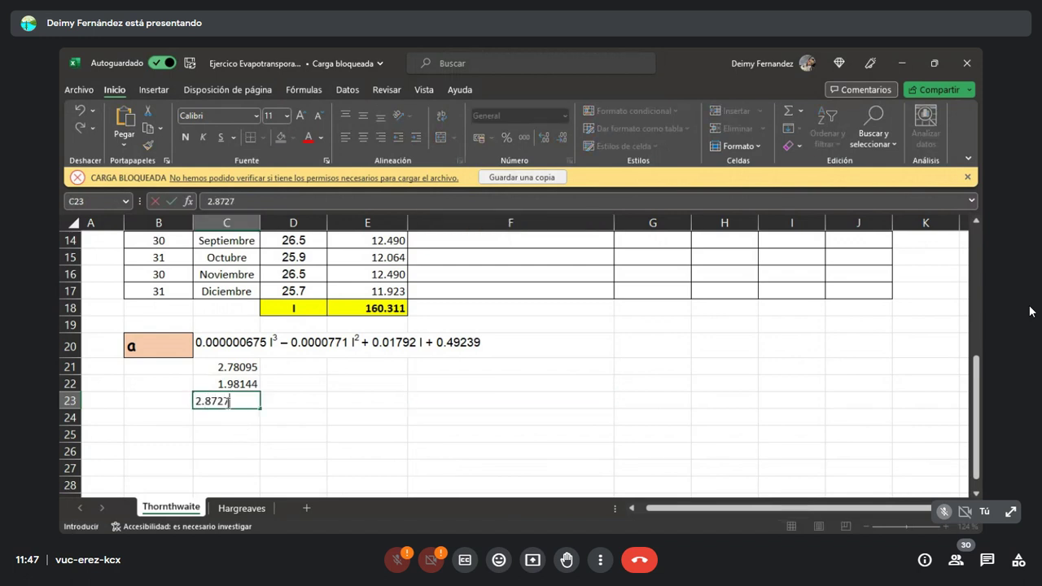
pyautogui.write('5')
pyautogui.click(323, 420)
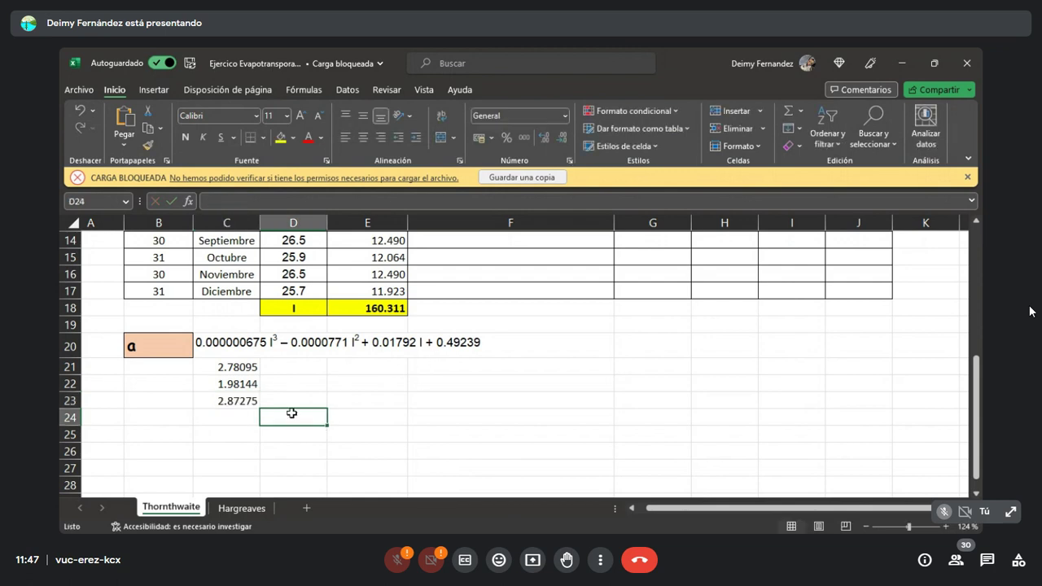
# Compare the term values in C21:C23 with the corresponding terms of the polynomial in row 20
pyautogui.click(306, 384)
pyautogui.click(233, 368)
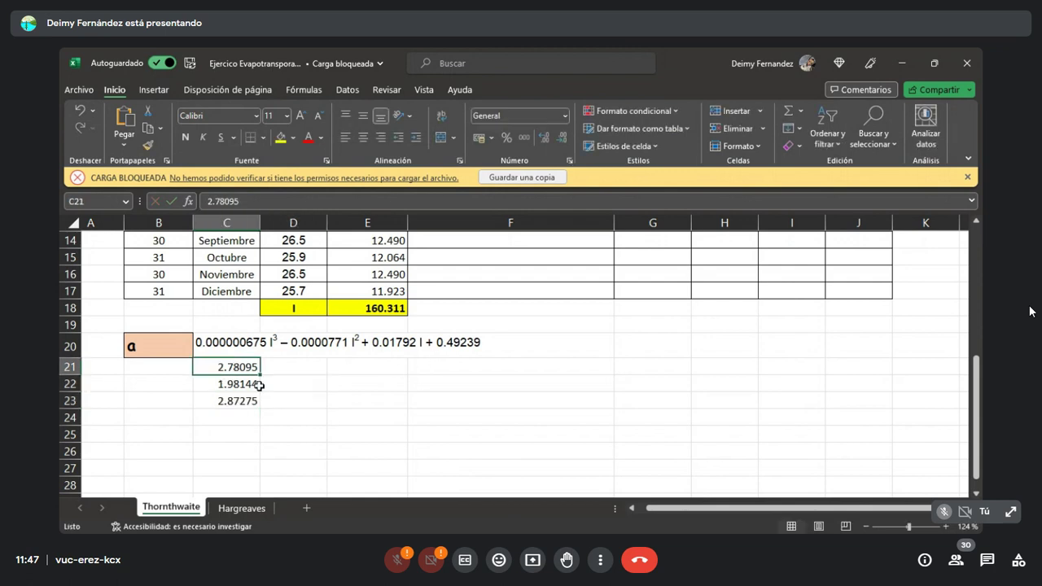
pyautogui.press('Down')
pyautogui.press('Down')
pyautogui.press('Up')
pyautogui.press('Up')
pyautogui.press('Up')
pyautogui.press('Right')
pyautogui.press('Right')
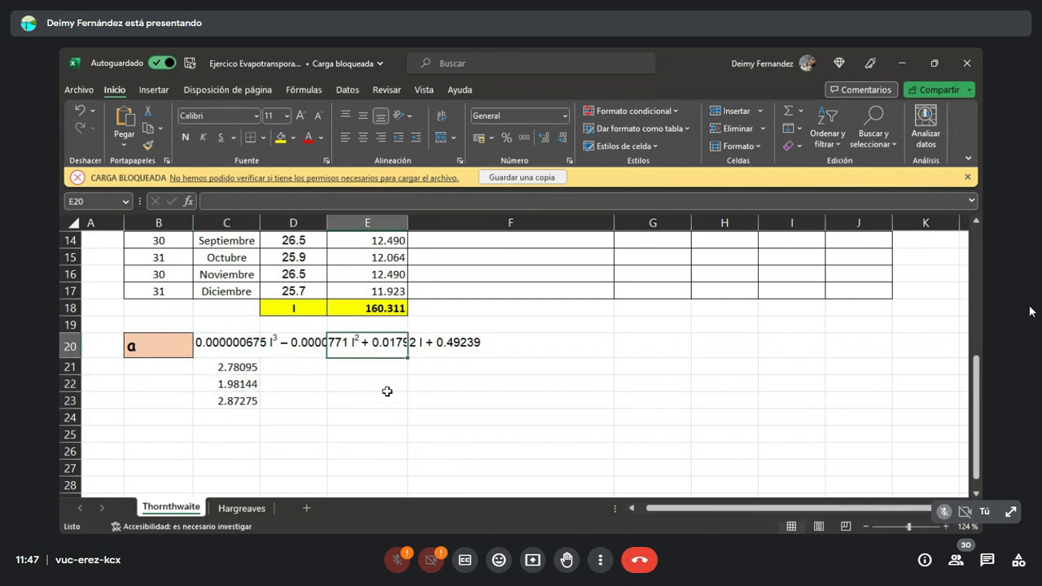
# Enter the polynomial's constant term 0.49239 in cell C24
pyautogui.click(227, 421)
pyautogui.write('0.49239')
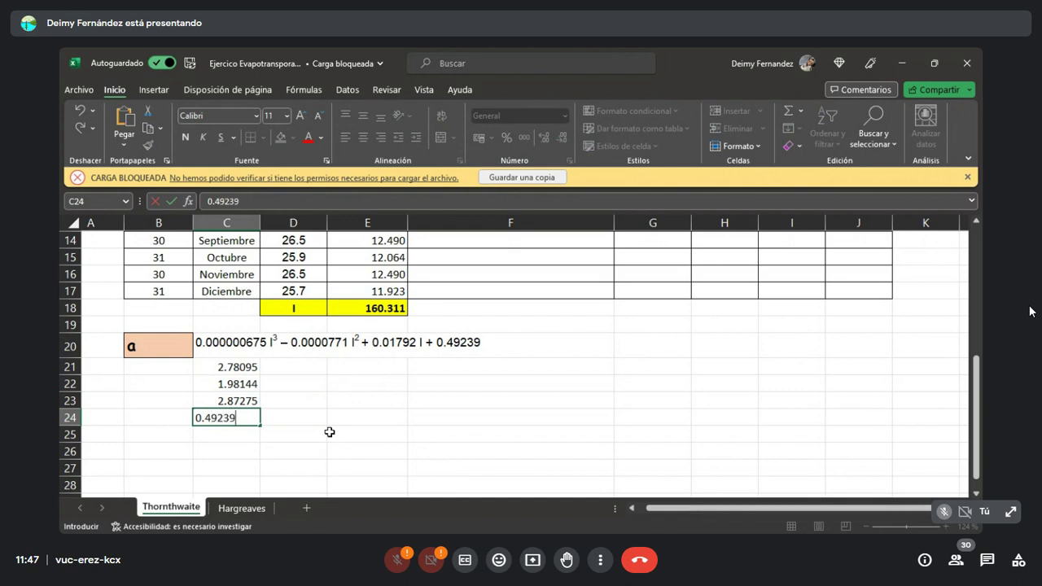
pyautogui.click(325, 430)
# Total the four term values in cell C25 with the formula =SUMA(C21:C24)
pyautogui.click(232, 433)
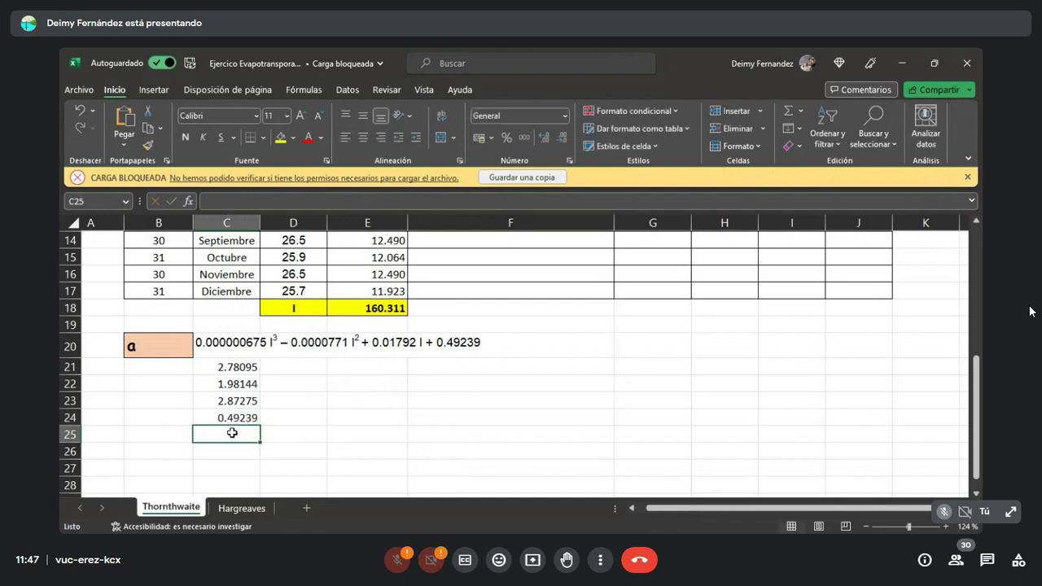
pyautogui.write('=')
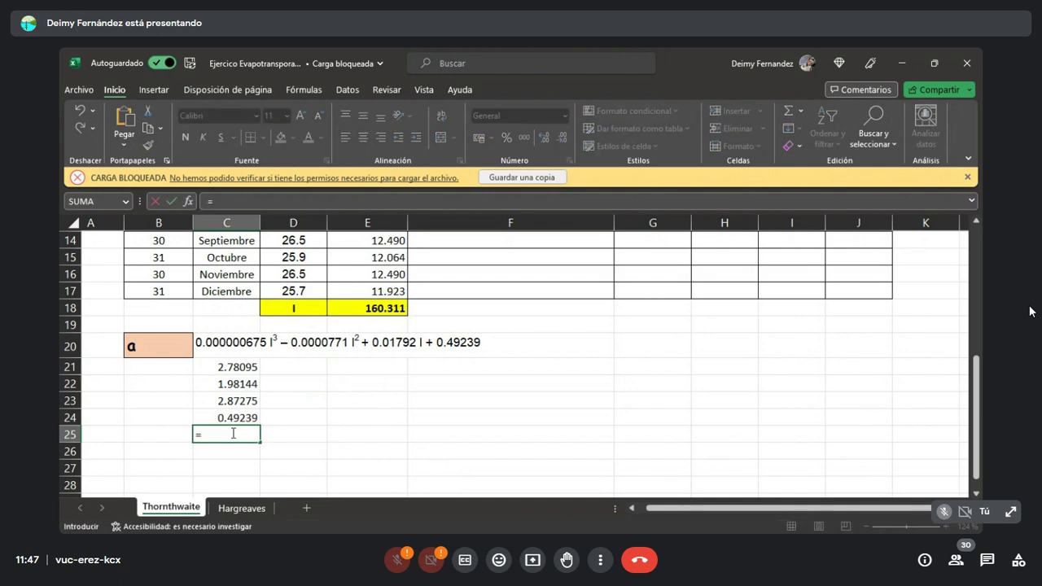
pyautogui.write('su')
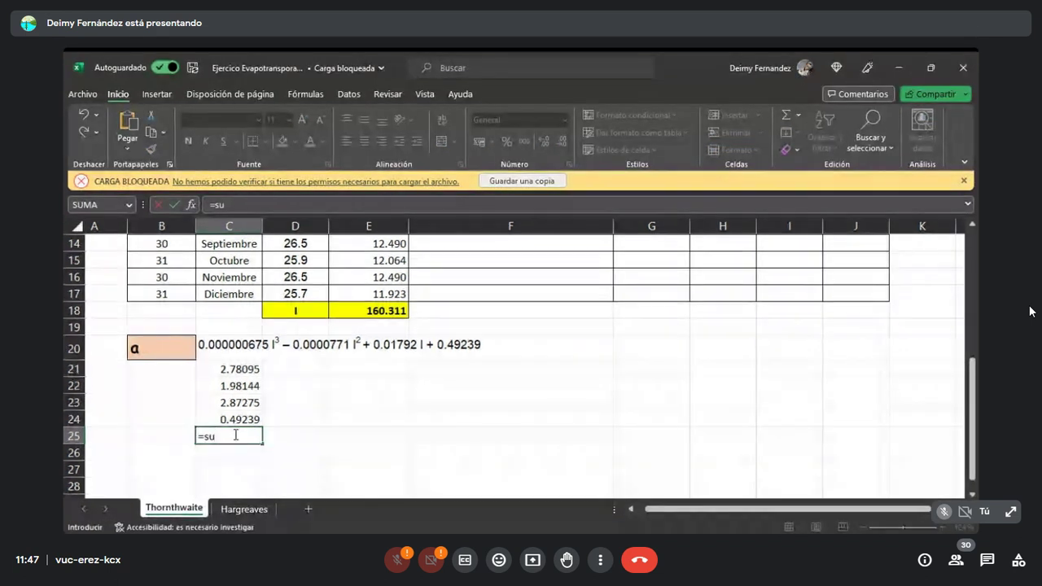
pyautogui.write('m')
pyautogui.press('Tab')
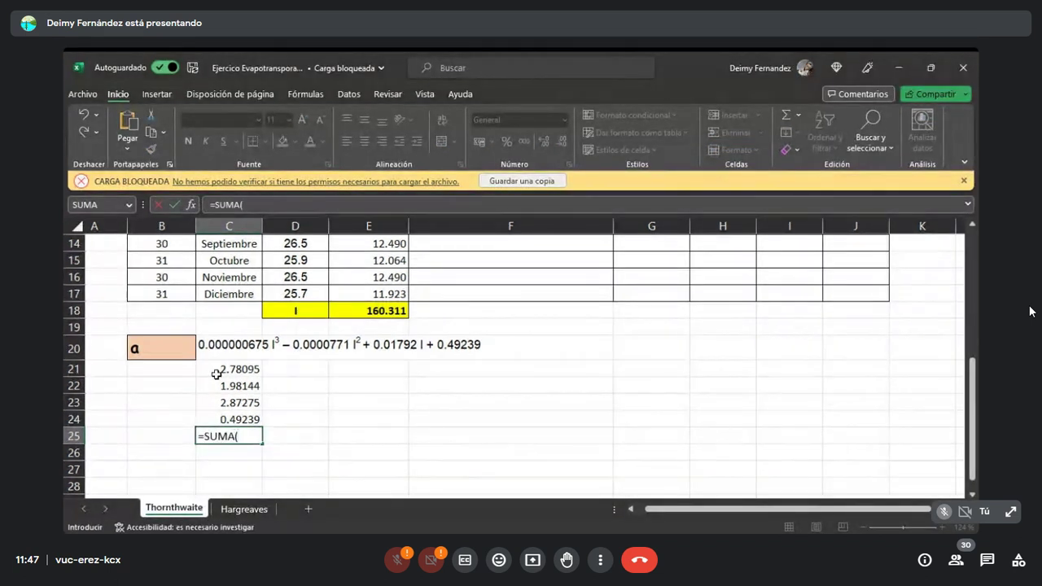
pyautogui.moveTo(233, 367); pyautogui.dragTo(234, 416)
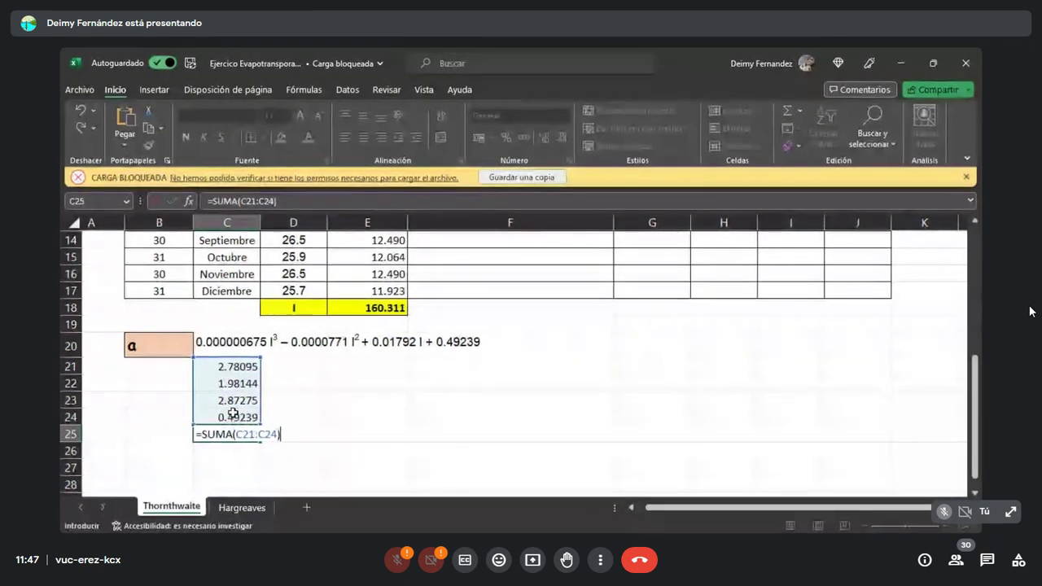
pyautogui.press('Return')
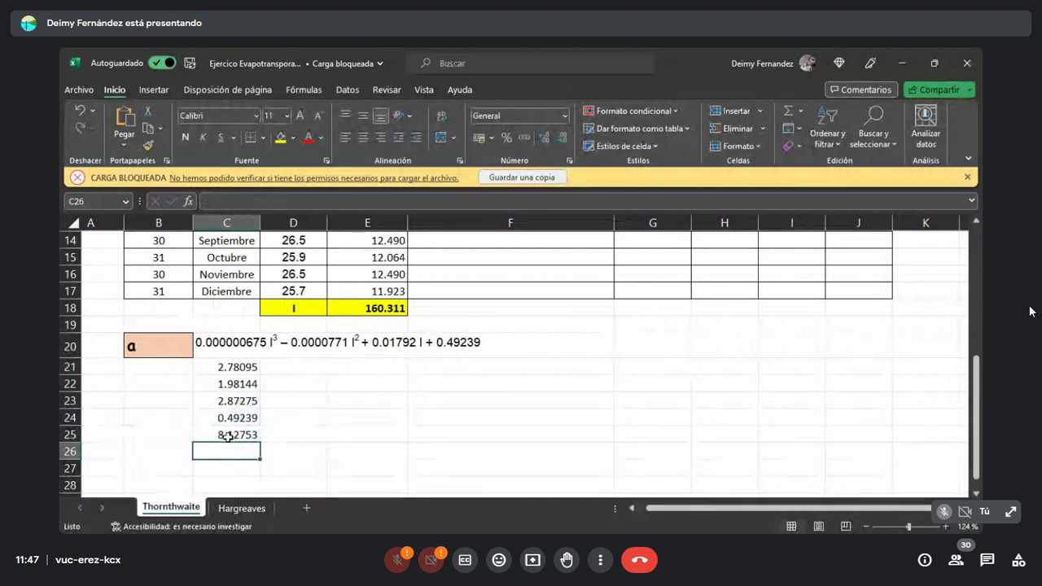
# Delete the SUMA formula from cell C25
pyautogui.click(244, 435)
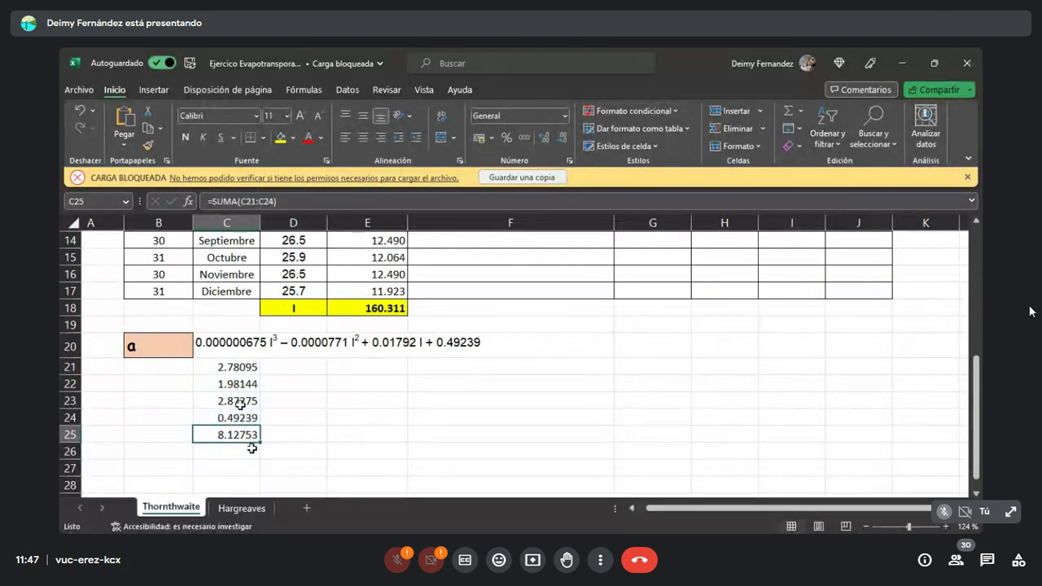
pyautogui.press('F2')
pyautogui.hotkey('ctrl', 'a')
pyautogui.press('Delete')
pyautogui.press('Tab')
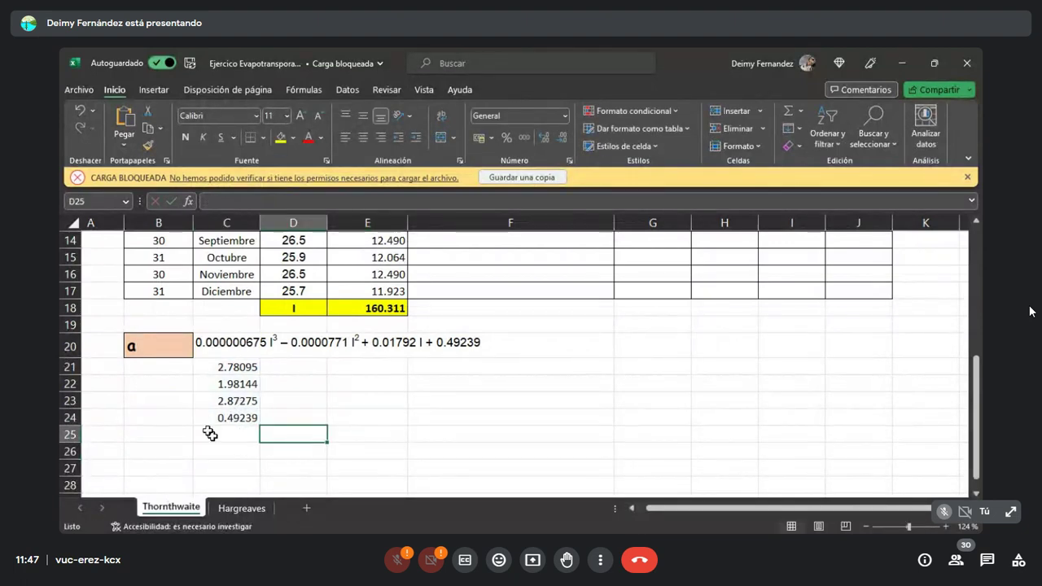
# Calculate a in cell C25 with the formula =C21-C22+C23+C24, subtracting the quadratic term
pyautogui.click(342, 411)
pyautogui.click(287, 346)
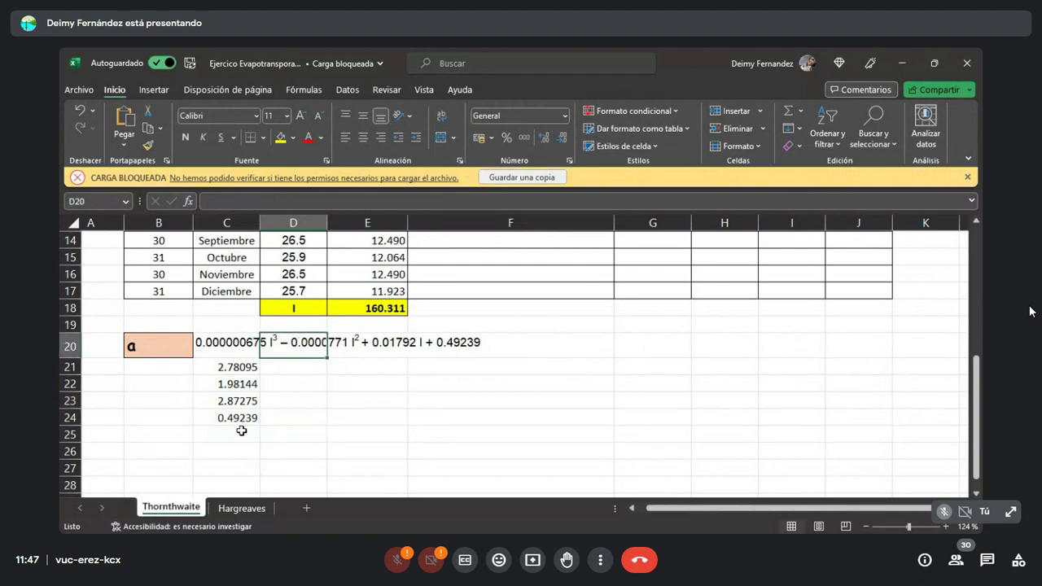
pyautogui.click(213, 435)
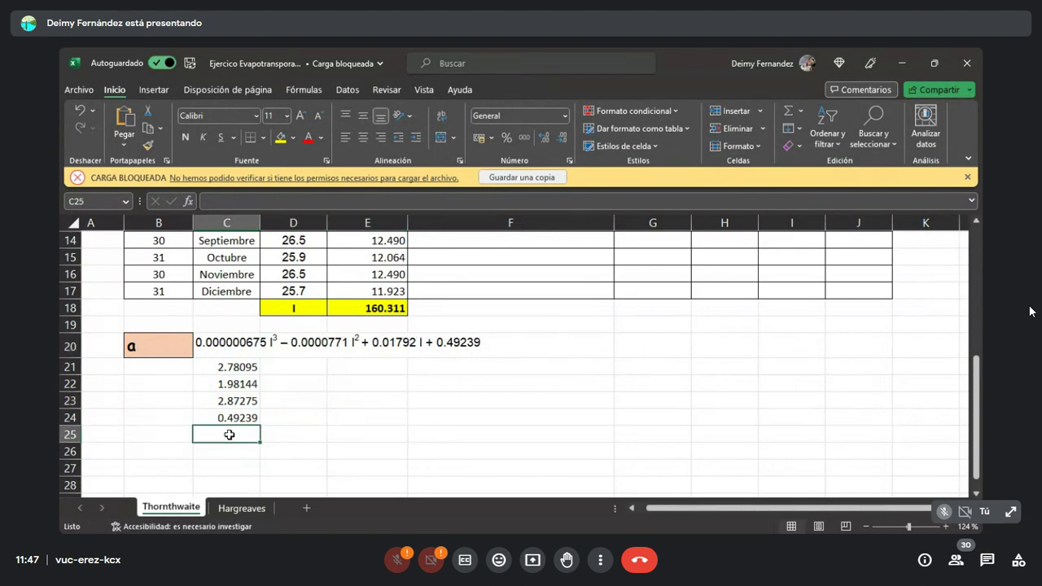
pyautogui.write('=')
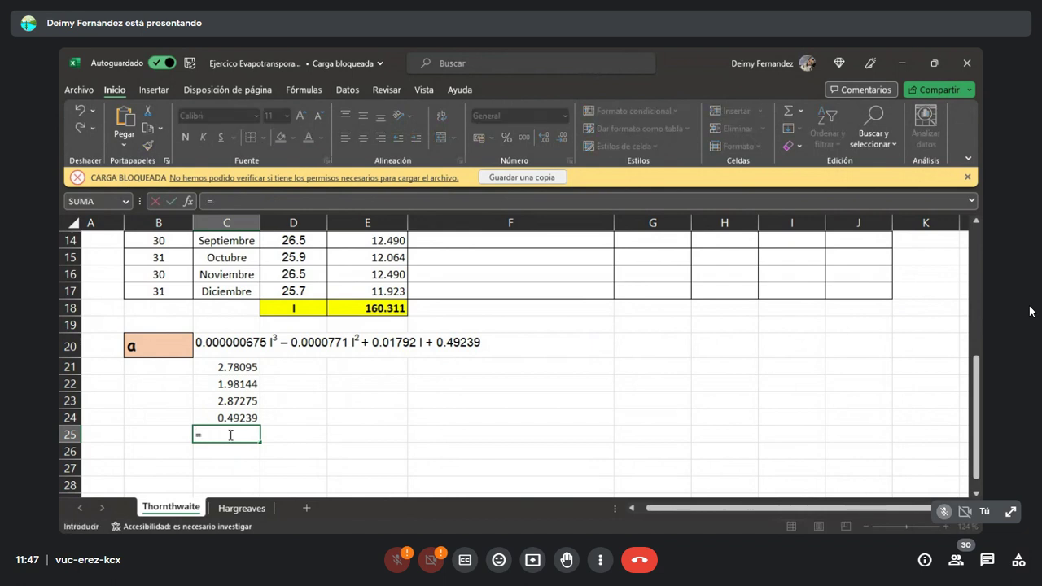
pyautogui.click(235, 363)
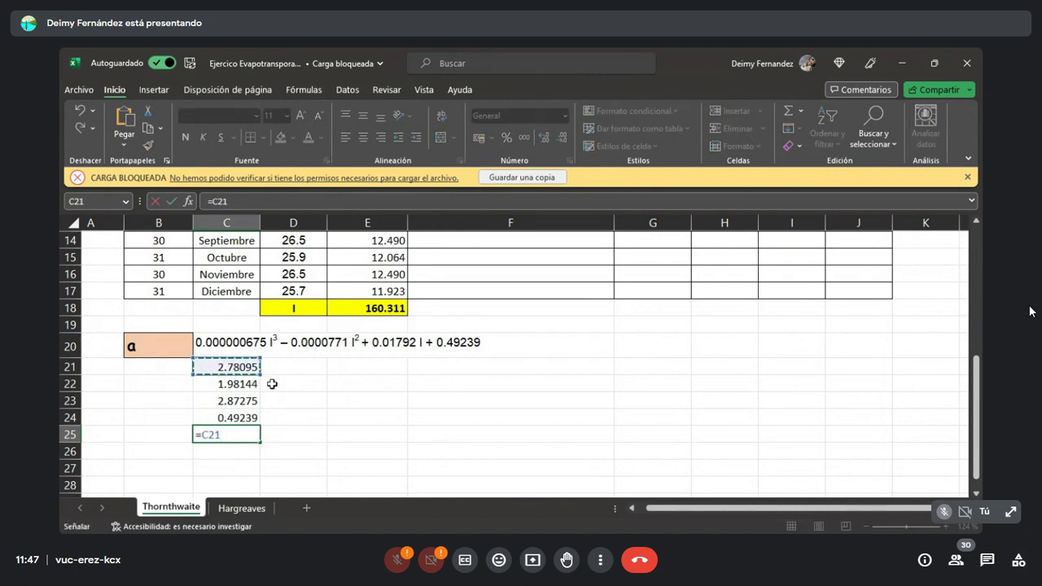
pyautogui.write('-')
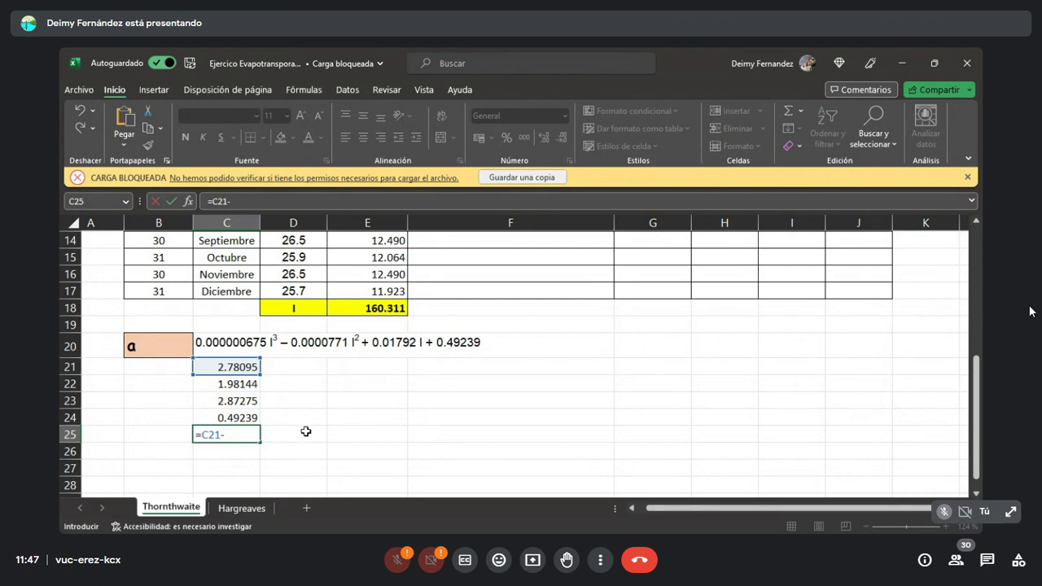
pyautogui.click(232, 386)
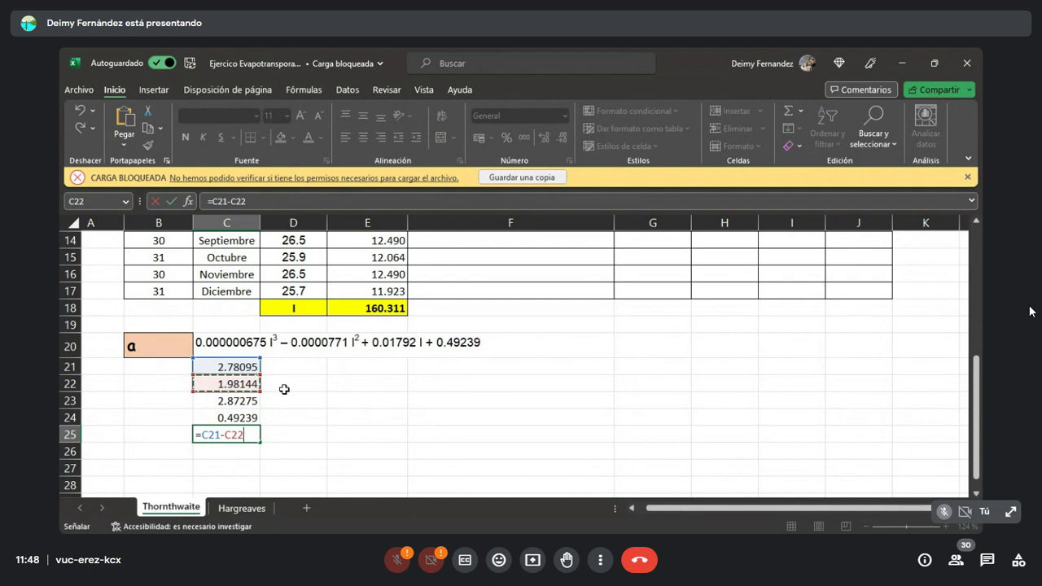
pyautogui.write('+')
pyautogui.click(232, 402)
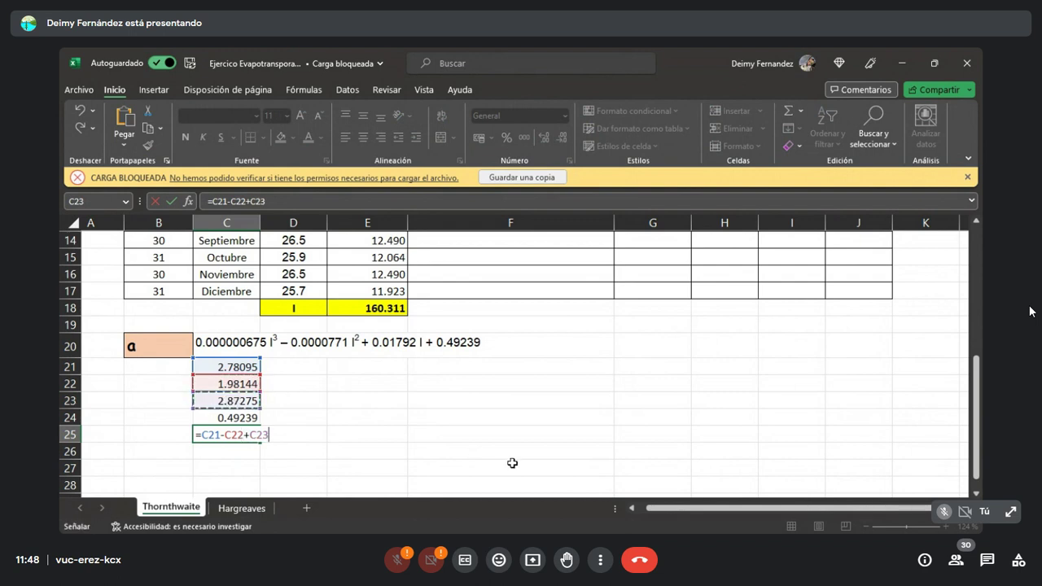
pyautogui.write('+')
pyautogui.click(233, 419)
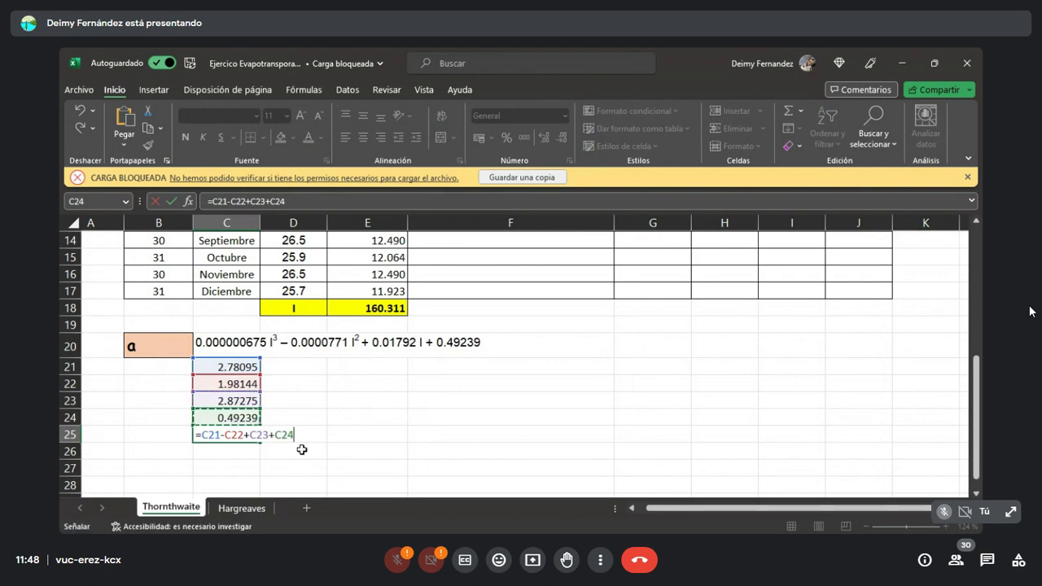
pyautogui.press('Return')
pyautogui.click(248, 430)
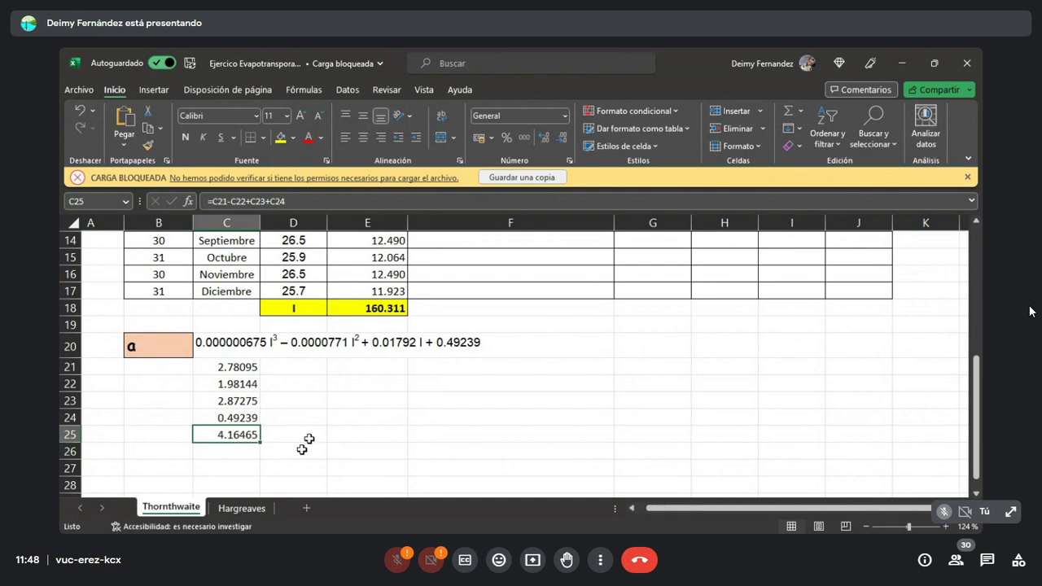
# Fill the result cell for a, C25, with the theme colour Azul, Énfasis 1, Claro 60%
pyautogui.click(346, 433)
pyautogui.click(233, 435)
pyautogui.click(316, 432)
pyautogui.click(232, 435)
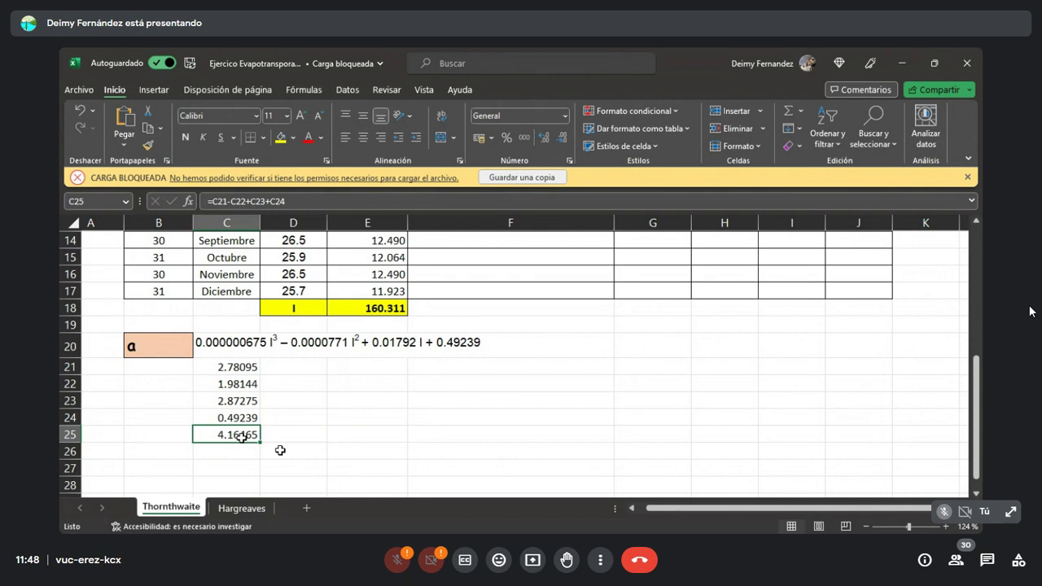
pyautogui.click(294, 139)
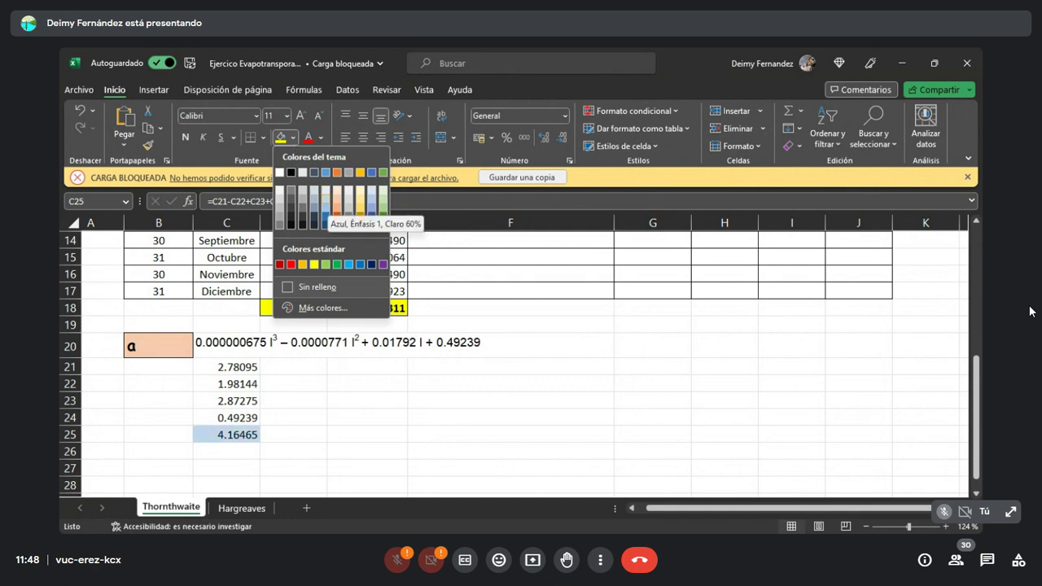
pyautogui.click(326, 198)
pyautogui.click(317, 430)
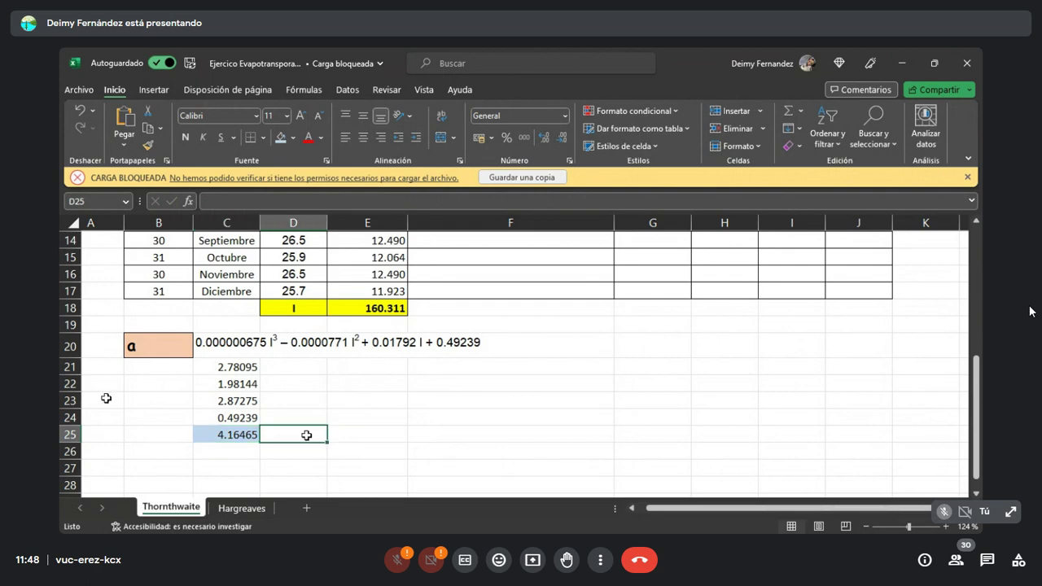
# Compare the exponent a in the E formula heading of F5 with the calculated a in C25
pyautogui.scroll(5, 372, 411)
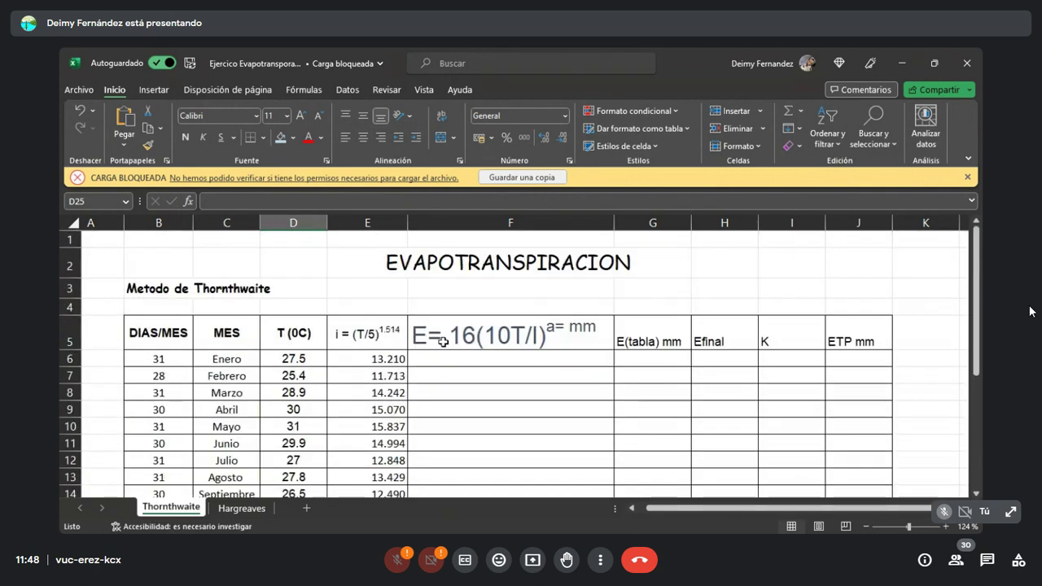
pyautogui.click(489, 330)
pyautogui.scroll(-4, 488, 329)
pyautogui.click(350, 449)
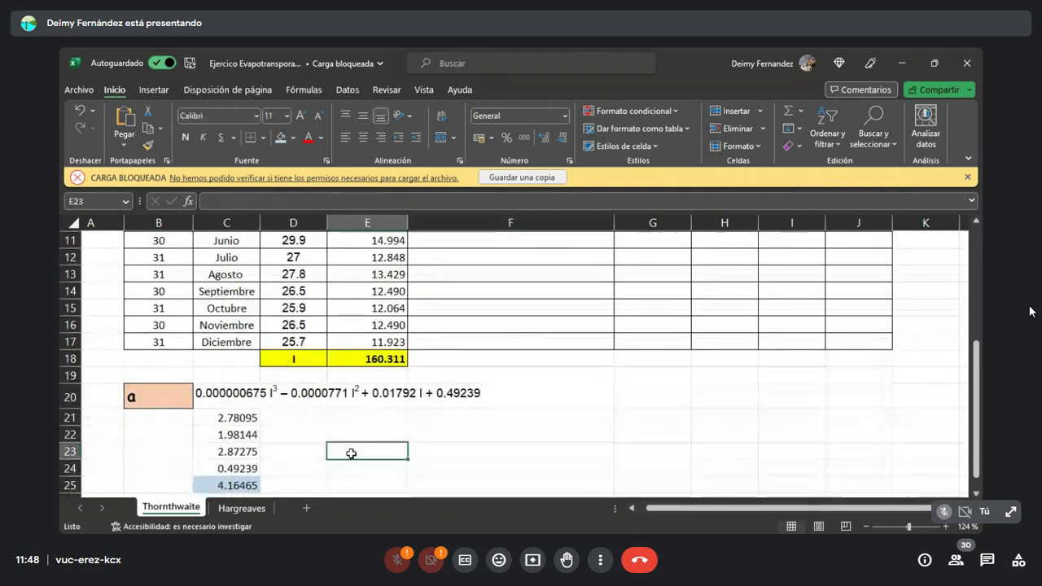
pyautogui.scroll(-2, 318, 450)
pyautogui.click(163, 317)
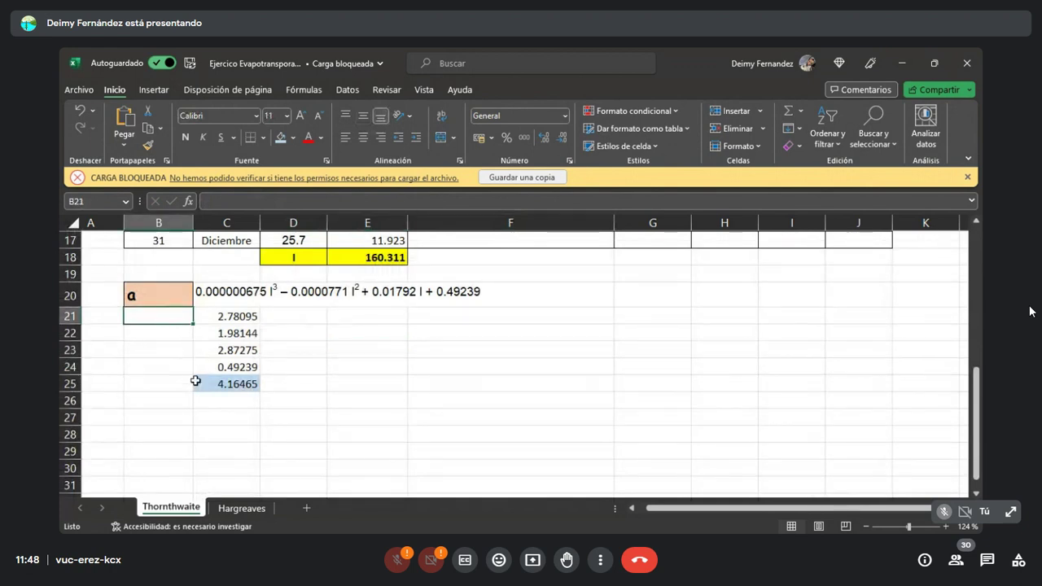
# Enter the rounded exponent a as 4.16 in cell B21, under the a heading
pyautogui.click(239, 385)
pyautogui.click(143, 319)
pyautogui.write('4.')
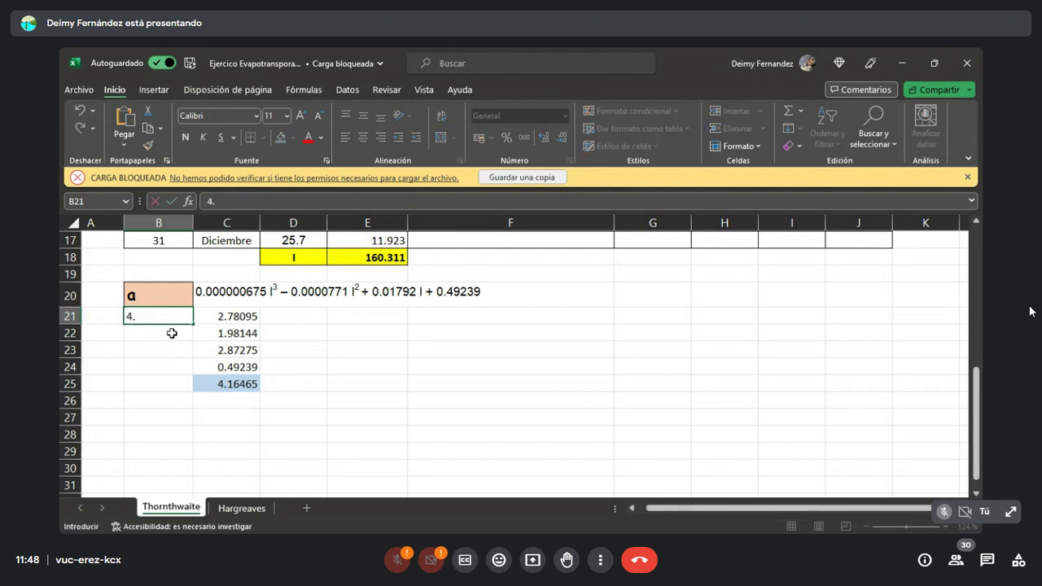
pyautogui.write('16')
pyautogui.press('Return')
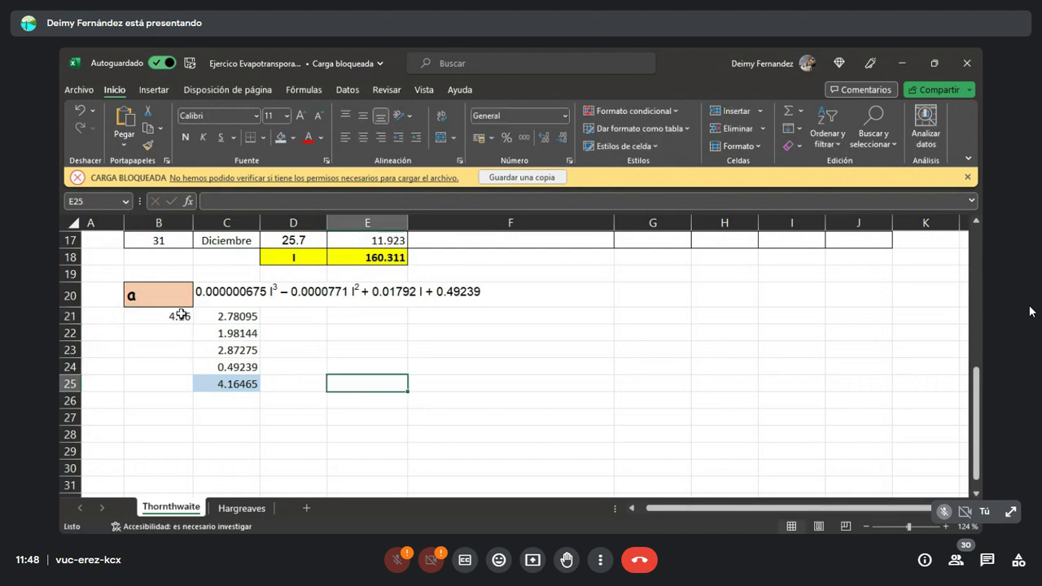
# Make the a value in cell B21 bold and centre it horizontally
pyautogui.click(174, 314)
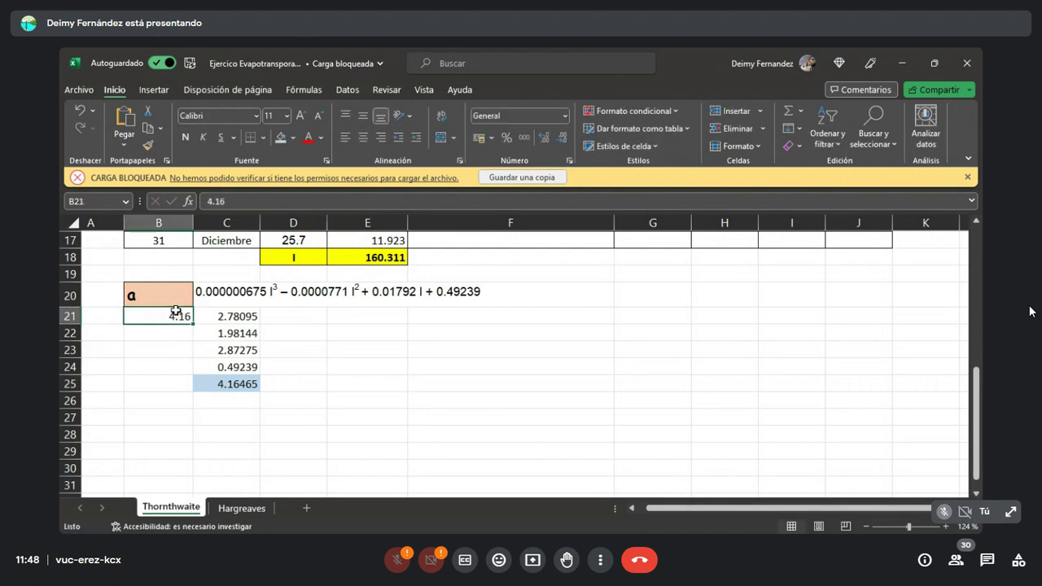
pyautogui.click(186, 137)
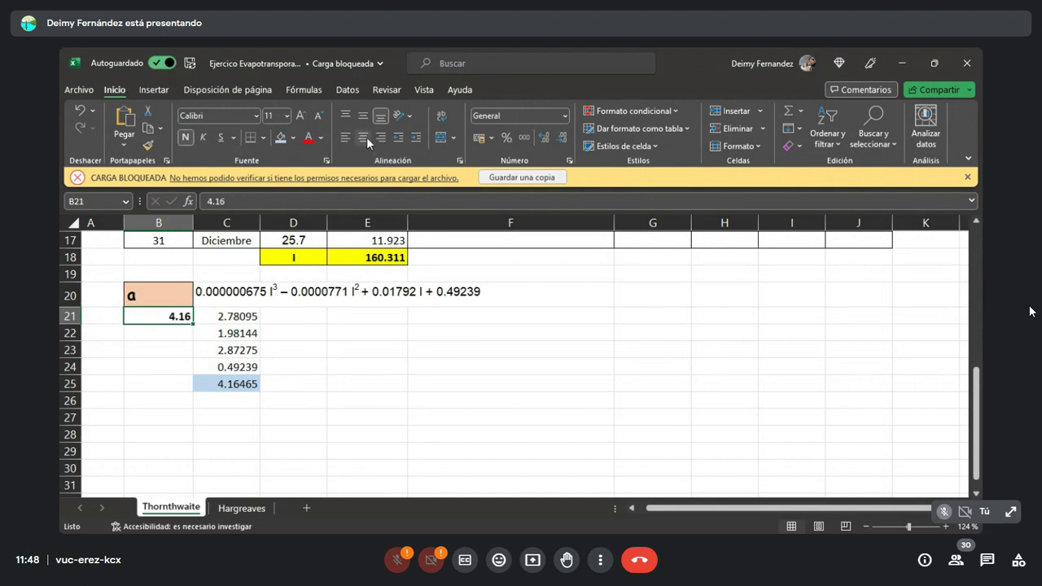
pyautogui.click(351, 332)
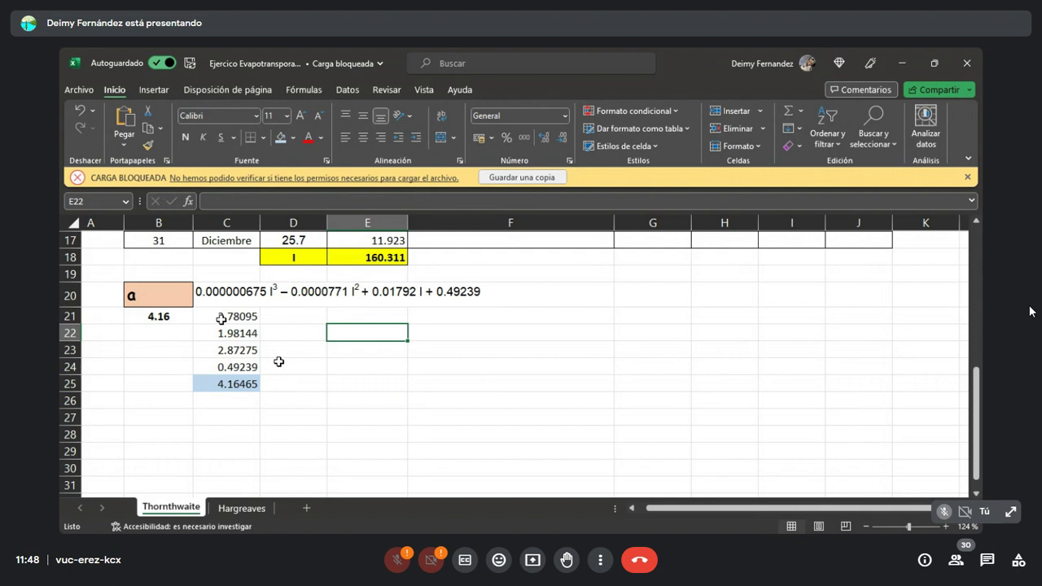
pyautogui.click(561, 328)
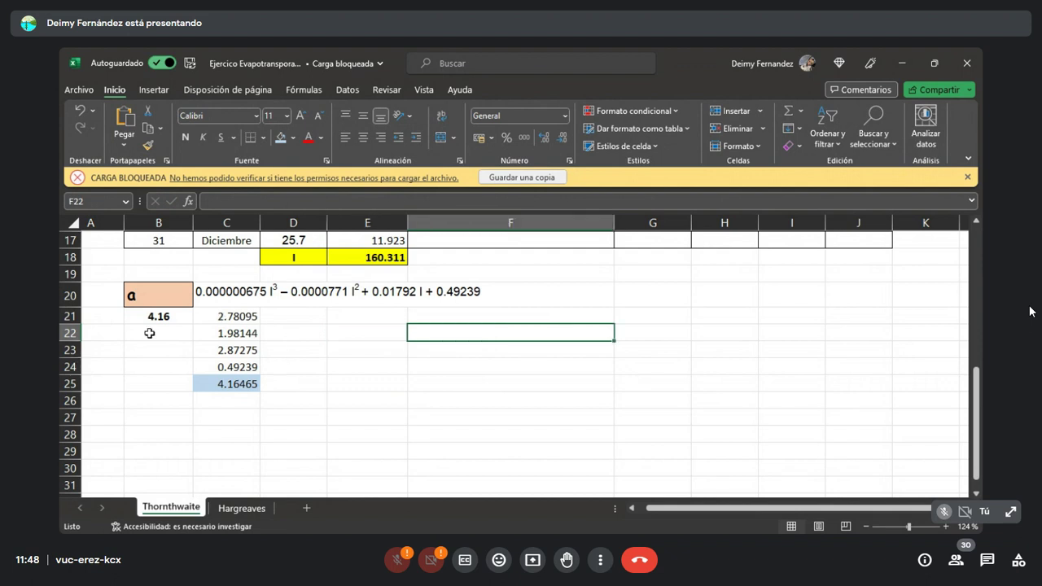
pyautogui.moveTo(223, 317); pyautogui.dragTo(225, 368)
pyautogui.click(369, 368)
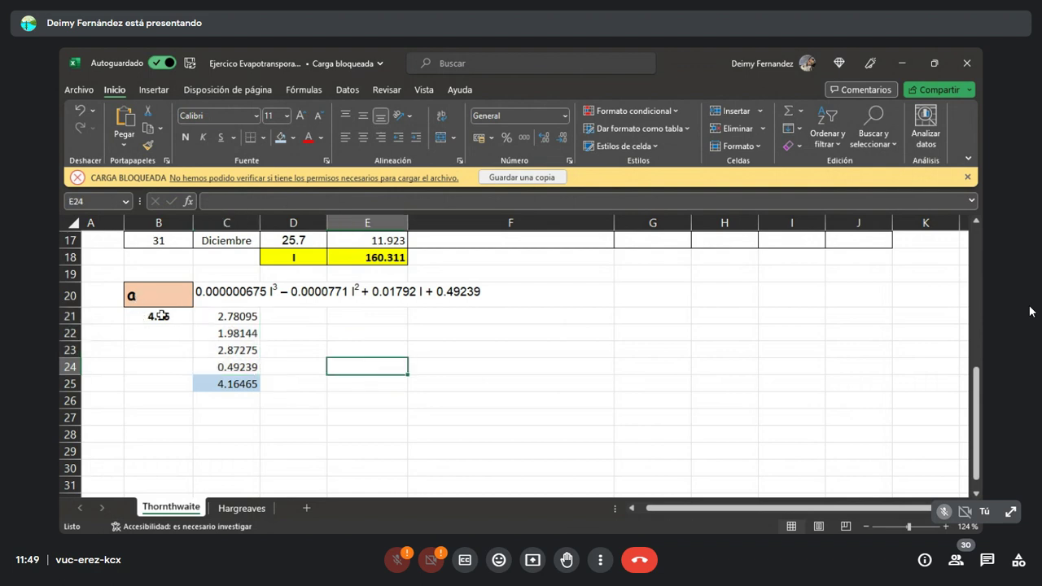
# Add a border around all sides of the a value cell B21
pyautogui.click(162, 316)
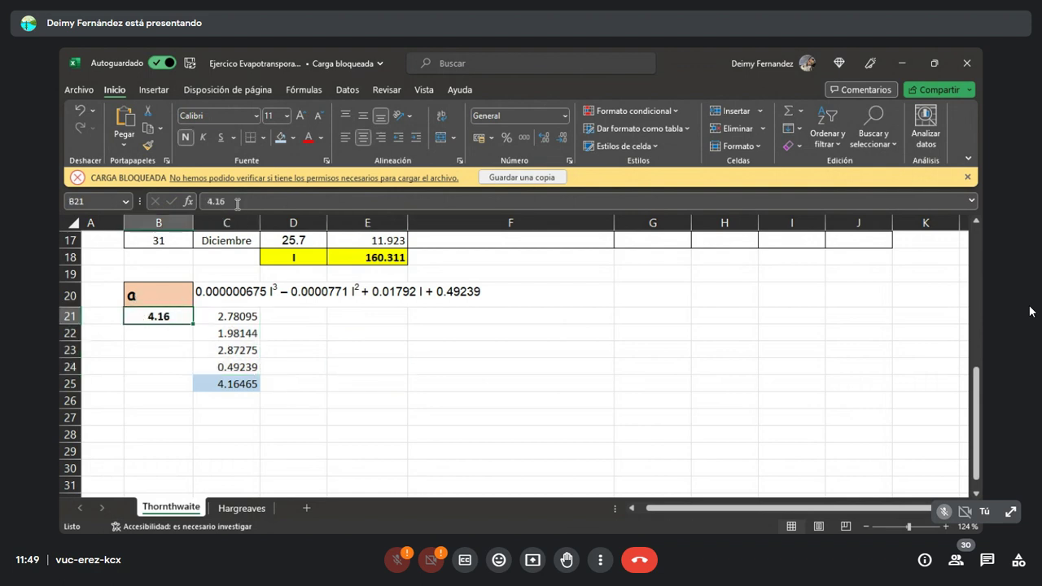
pyautogui.click(263, 137)
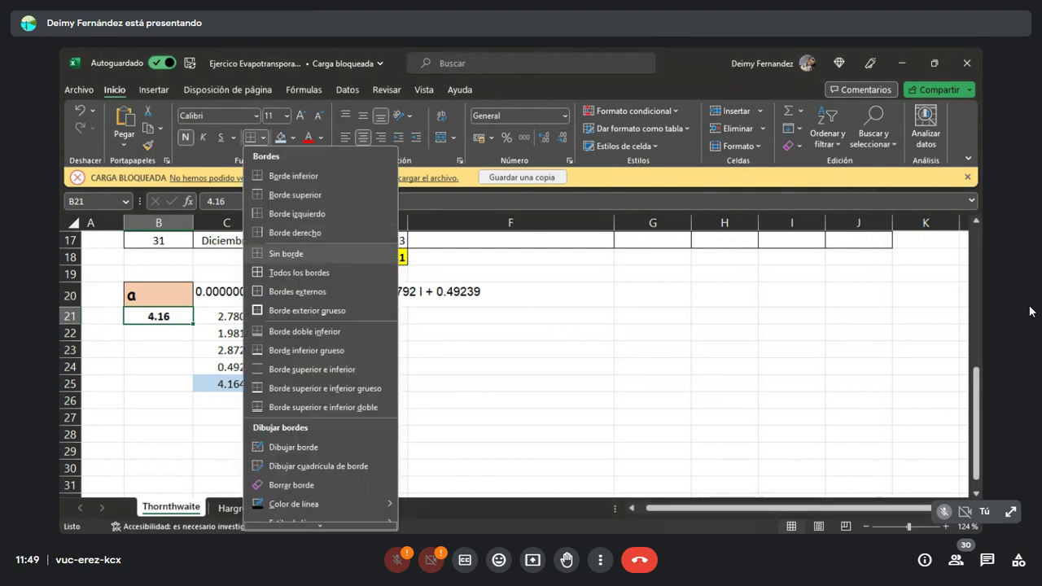
pyautogui.click(561, 300)
pyautogui.click(561, 300)
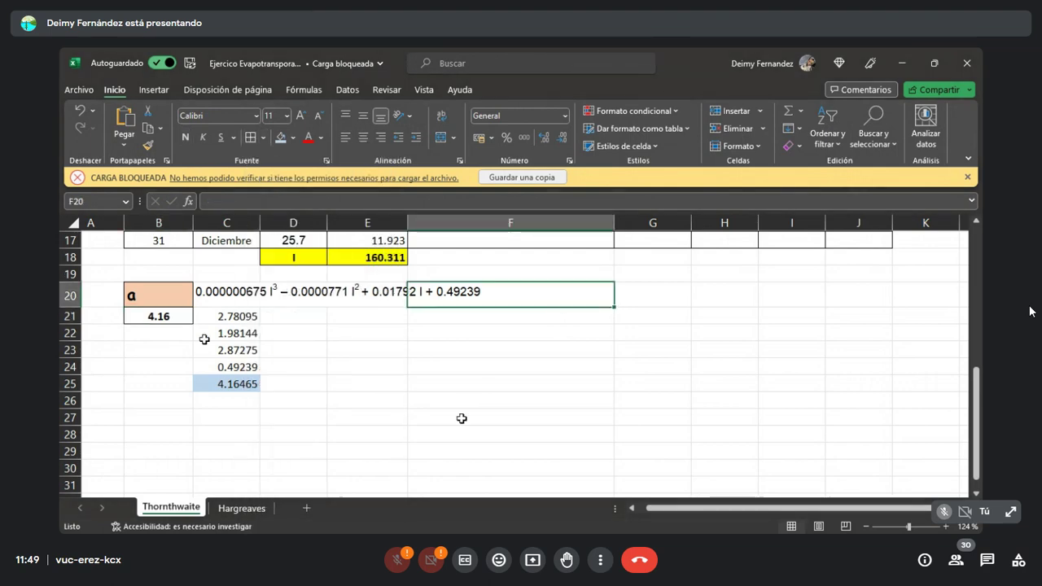
# Examine the monthly temperatures, the total I in E18 and a in B21 against the E formula heading in F5
pyautogui.scroll(1, 462, 419)
pyautogui.click(338, 398)
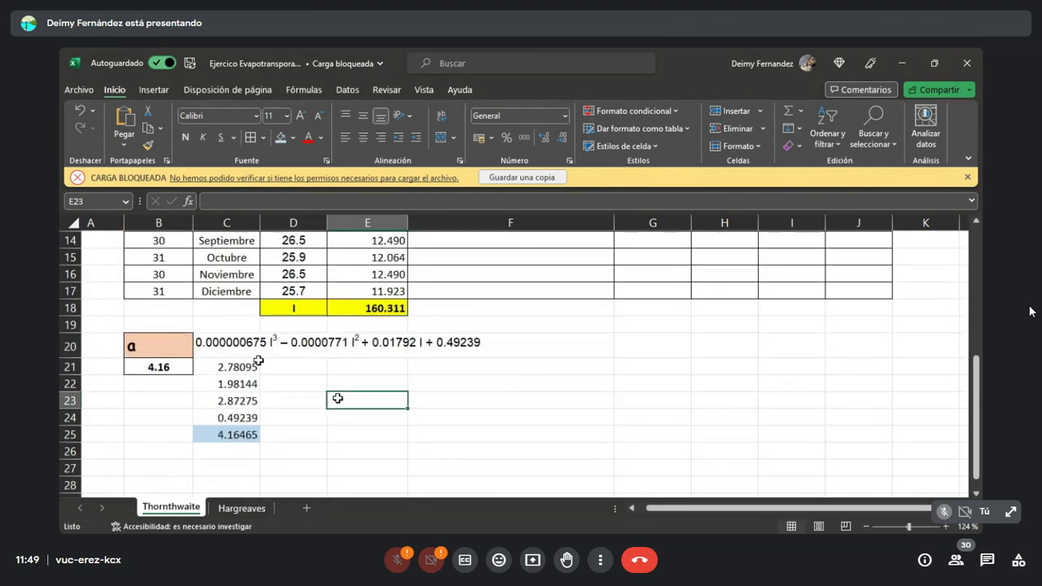
pyautogui.click(213, 343)
pyautogui.click(477, 382)
pyautogui.scroll(2, 365, 399)
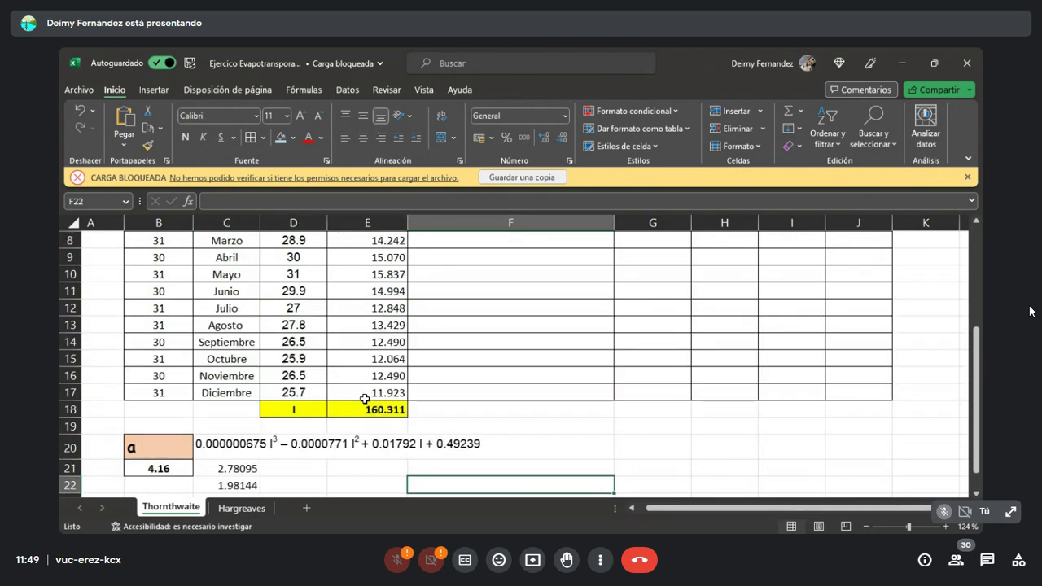
pyautogui.scroll(3, 364, 399)
pyautogui.scroll(-3, 372, 393)
pyautogui.scroll(3, 384, 398)
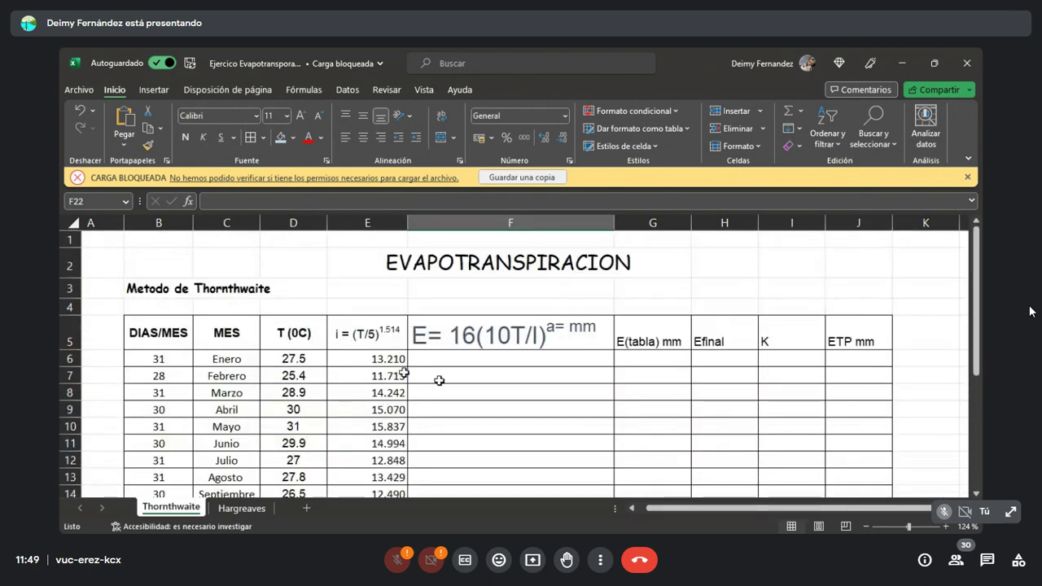
pyautogui.scroll(-3, 416, 390)
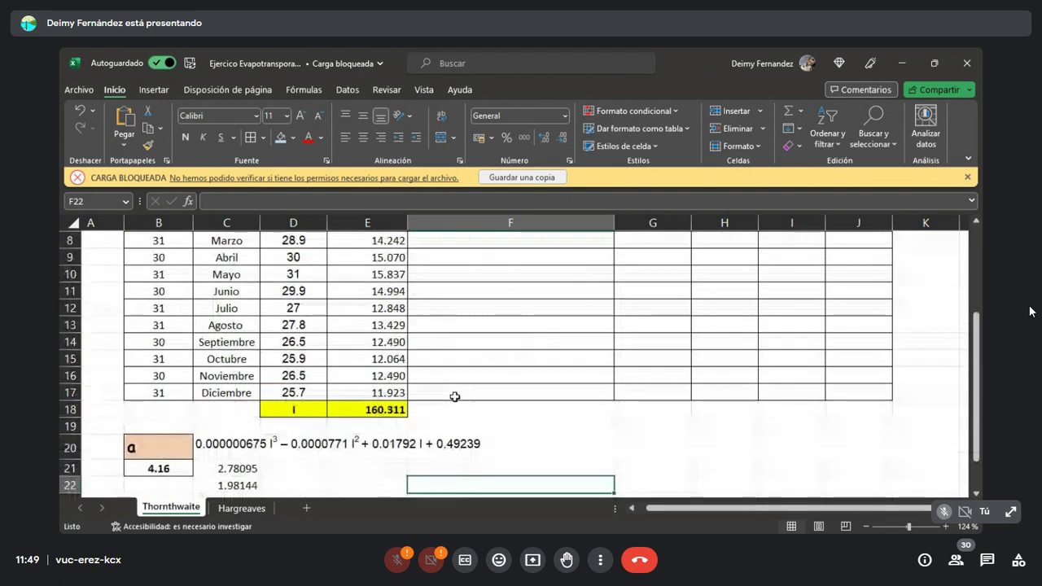
pyautogui.scroll(2, 460, 396)
pyautogui.scroll(1, 459, 397)
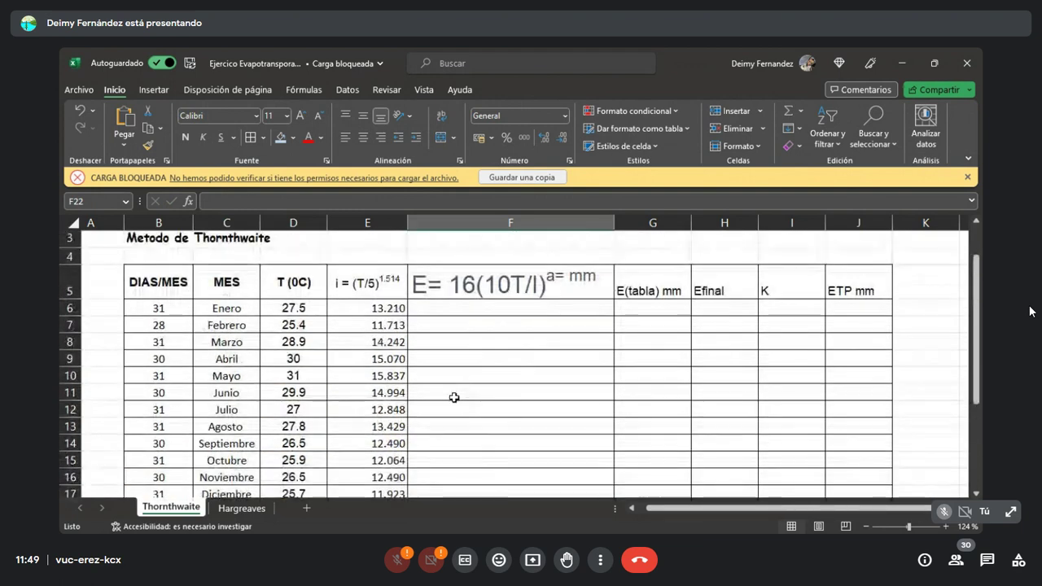
pyautogui.scroll(-2, 462, 397)
pyautogui.scroll(1, 454, 389)
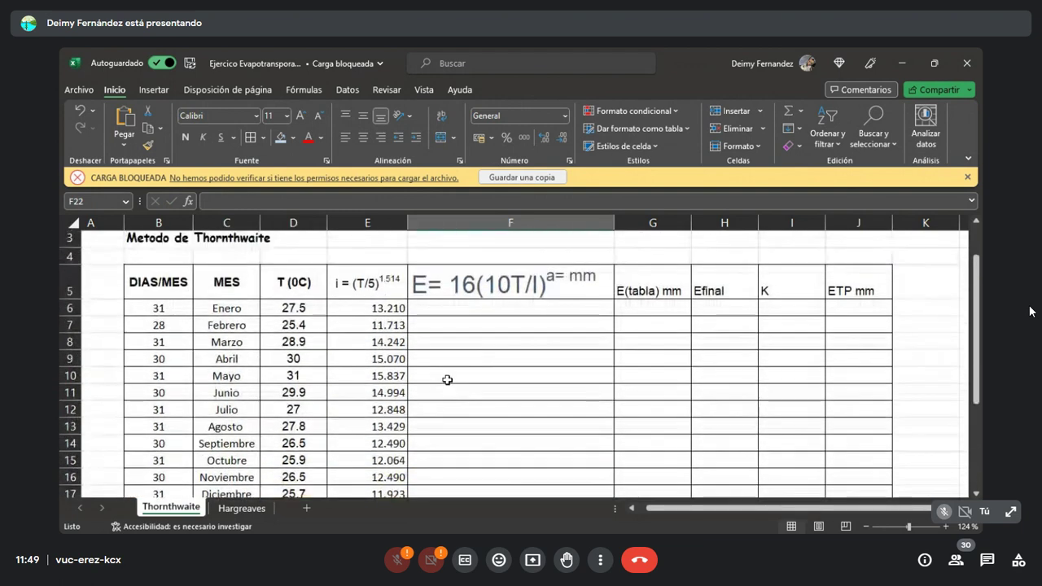
pyautogui.scroll(-1, 460, 379)
pyautogui.scroll(-1, 367, 426)
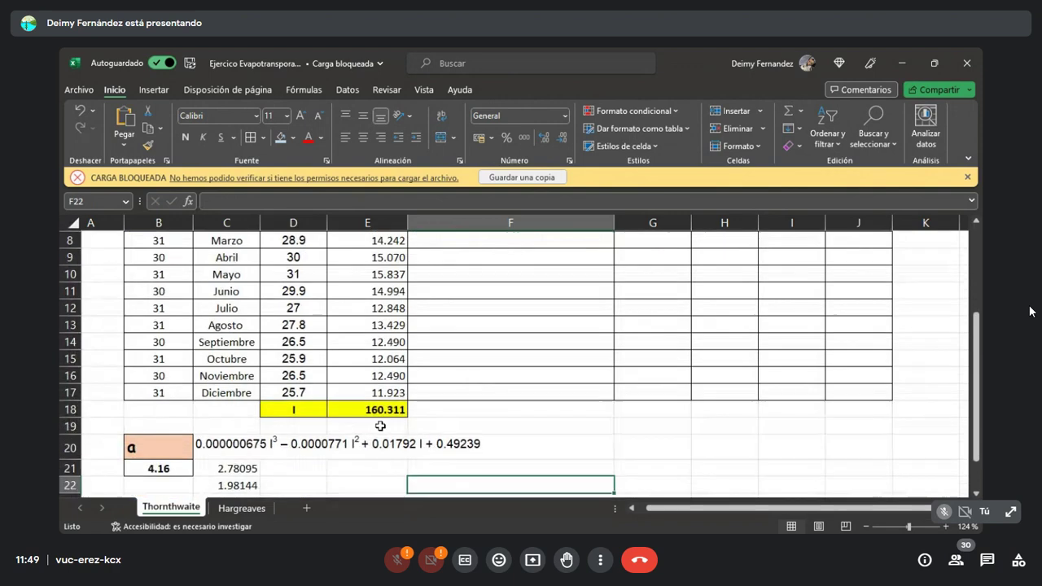
pyautogui.scroll(3, 380, 426)
pyautogui.scroll(-2, 409, 440)
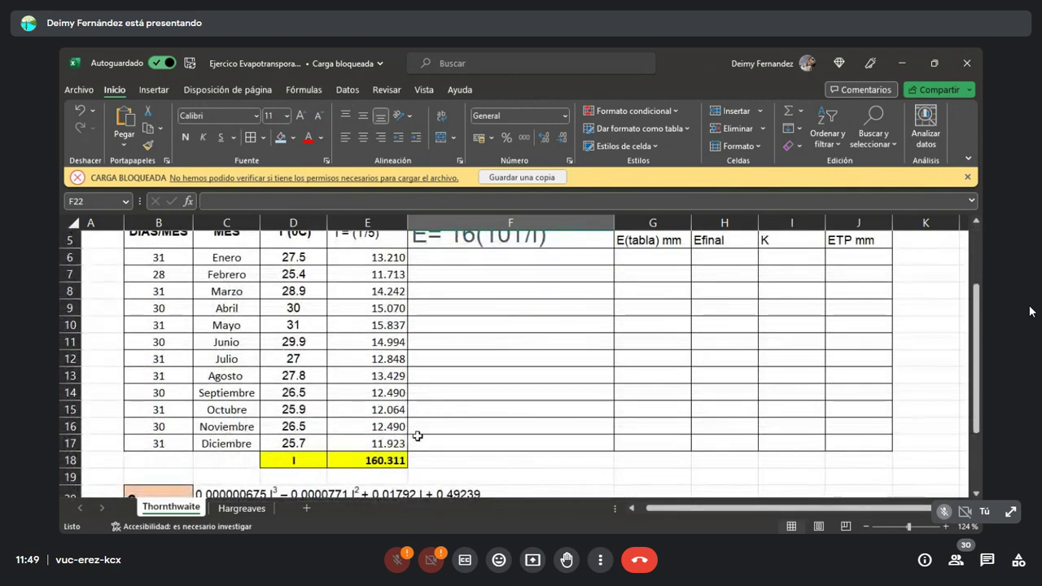
pyautogui.click(302, 427)
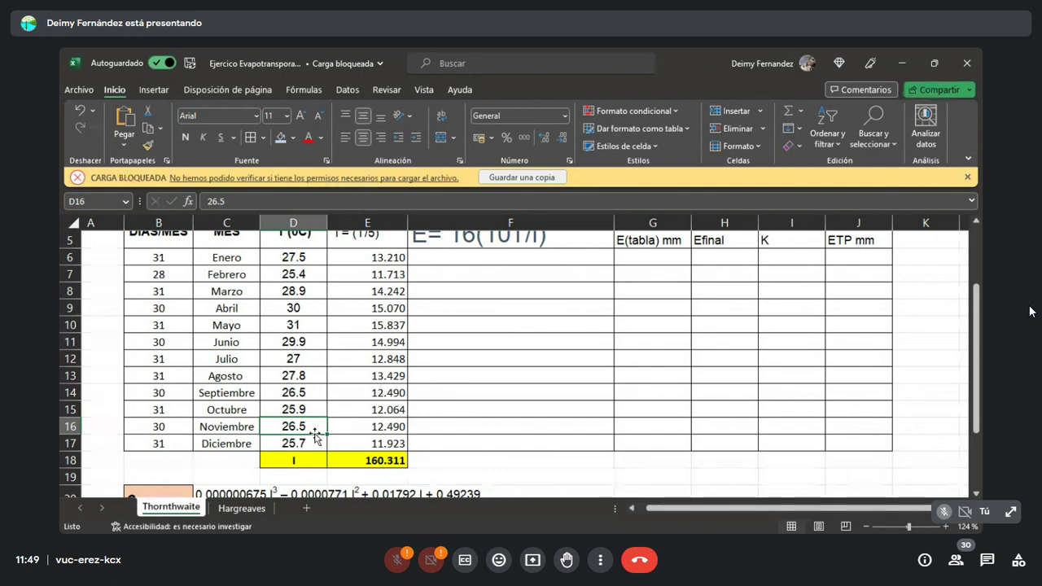
pyautogui.click(504, 478)
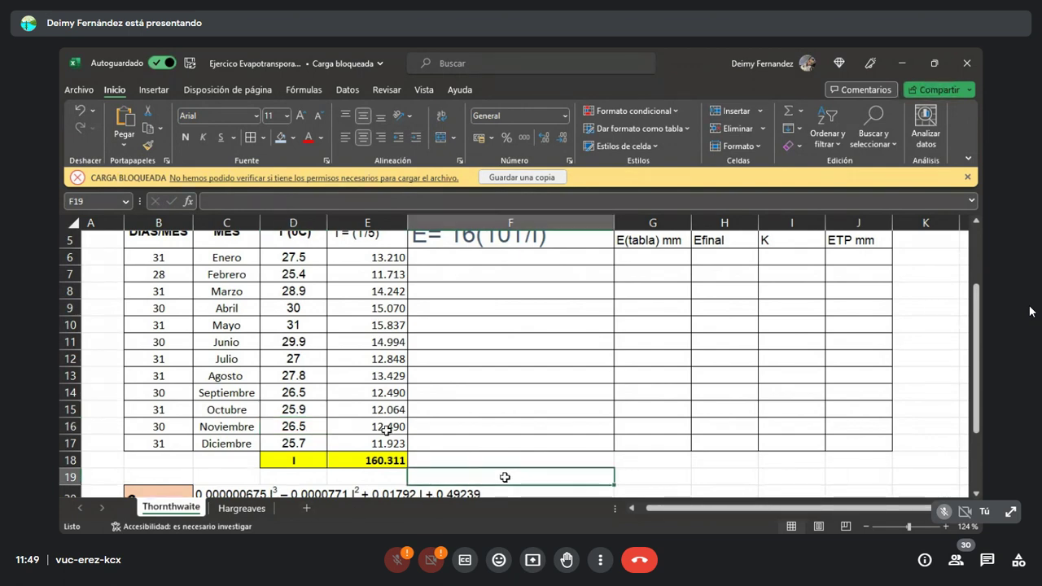
pyautogui.scroll(3, 456, 432)
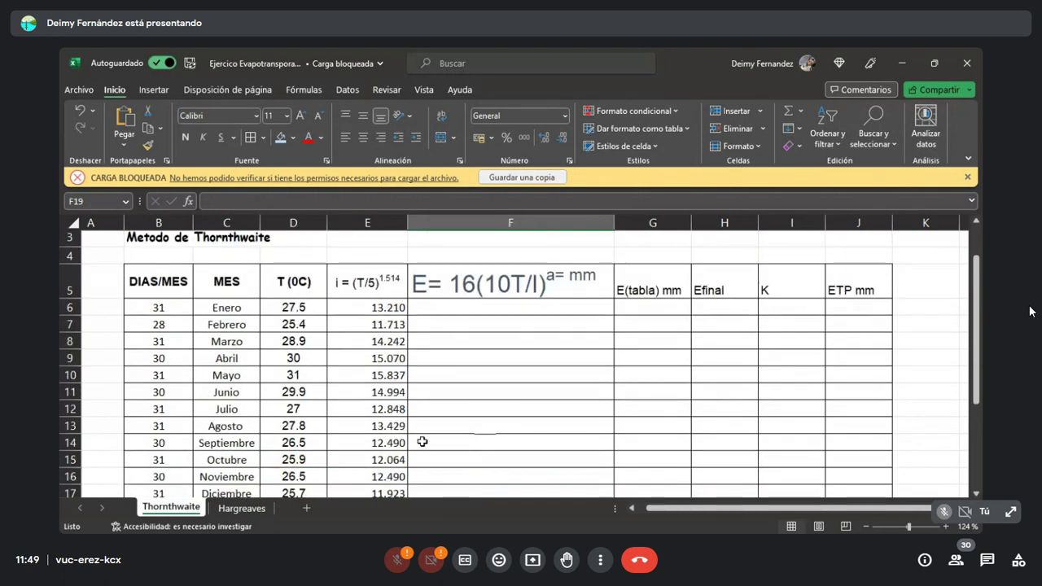
pyautogui.scroll(-3, 337, 456)
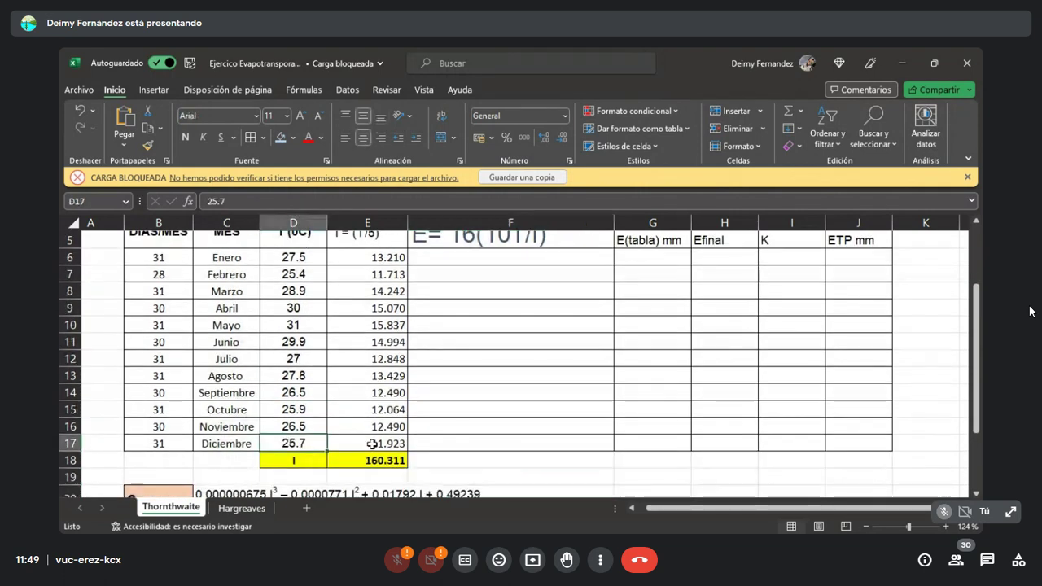
pyautogui.click(365, 445)
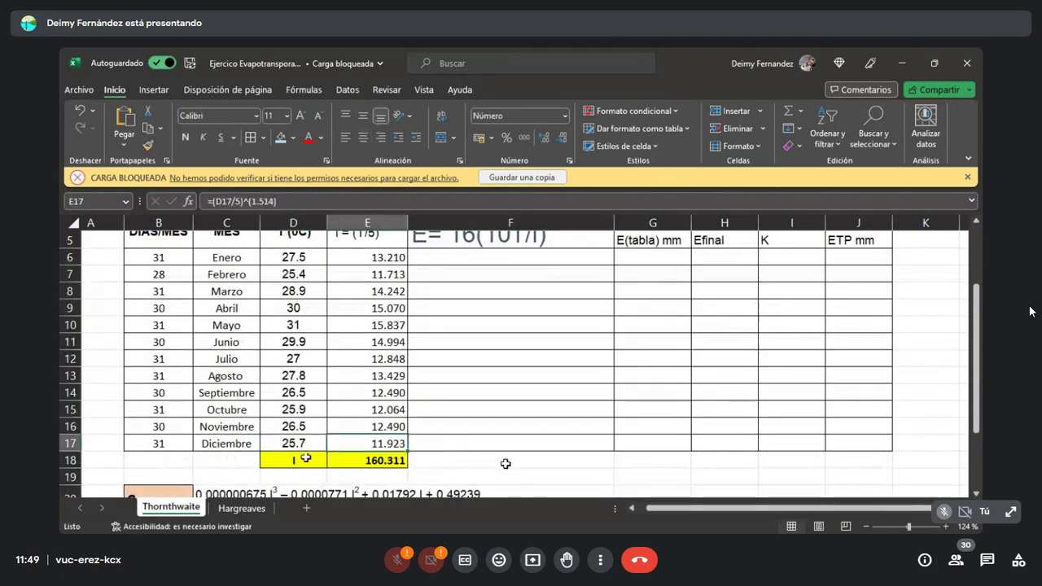
pyautogui.click(295, 427)
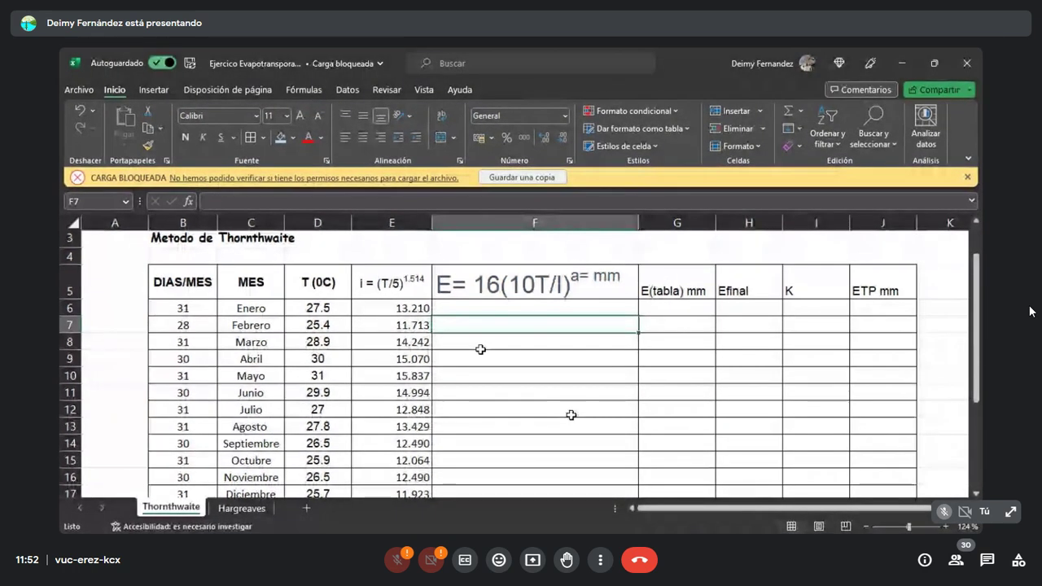
pyautogui.click(439, 325)
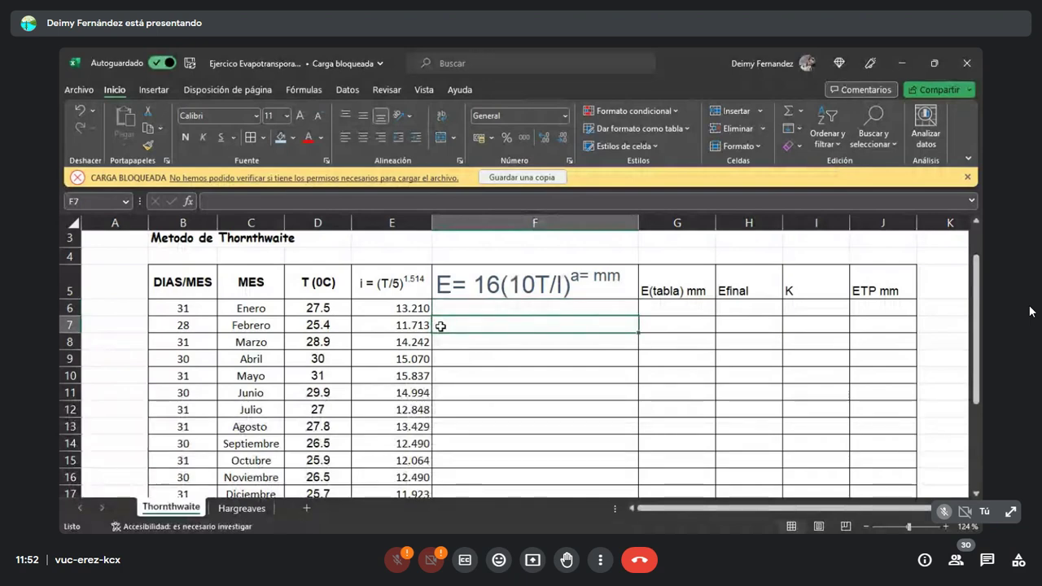
pyautogui.write('=')
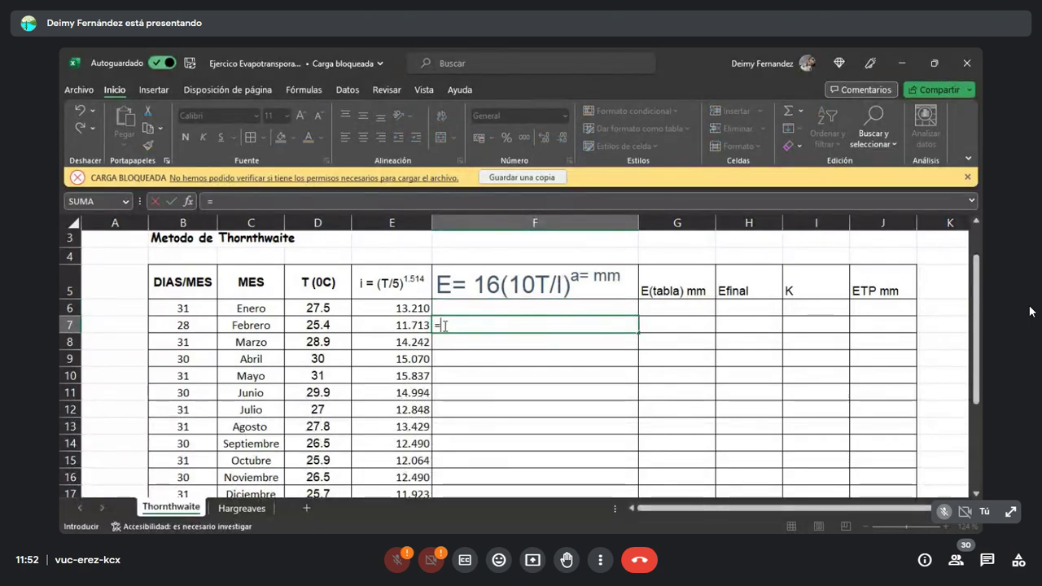
pyautogui.write('16')
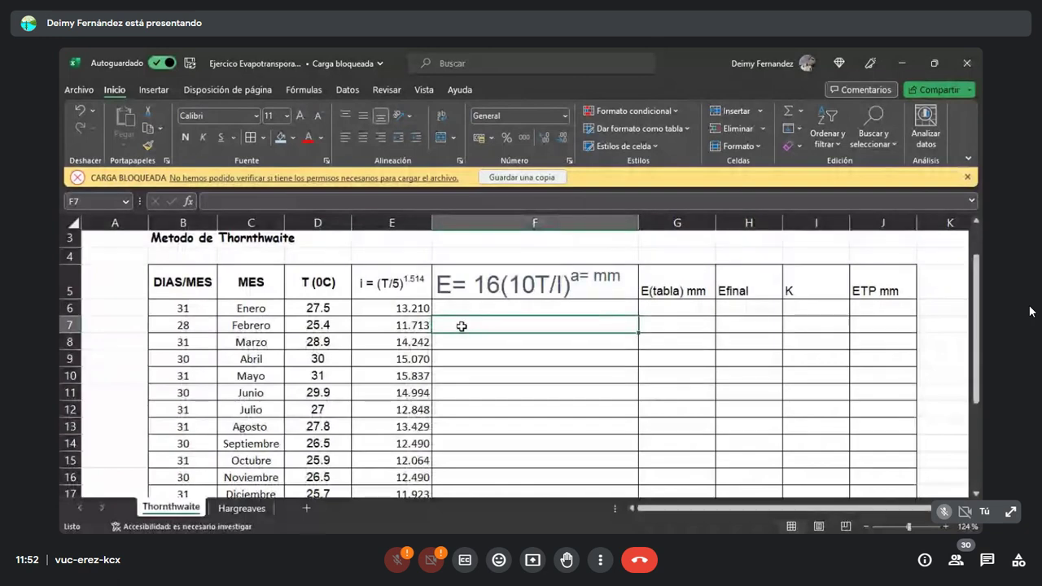
# Calculate February's E in cell F7 with the formula =16*(((10*D7)/E18)^(4.16))
pyautogui.write('=')
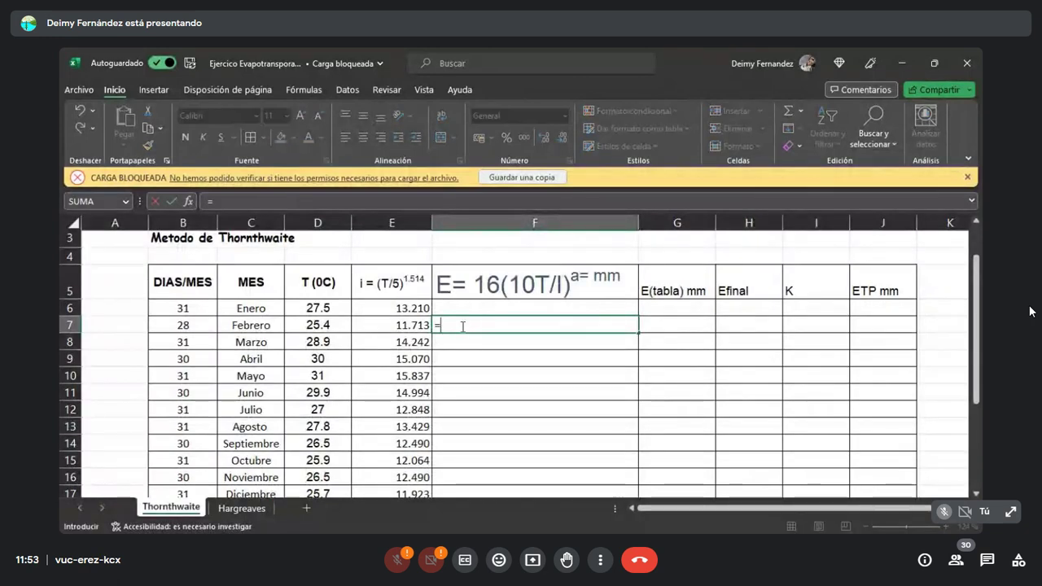
pyautogui.write('16*')
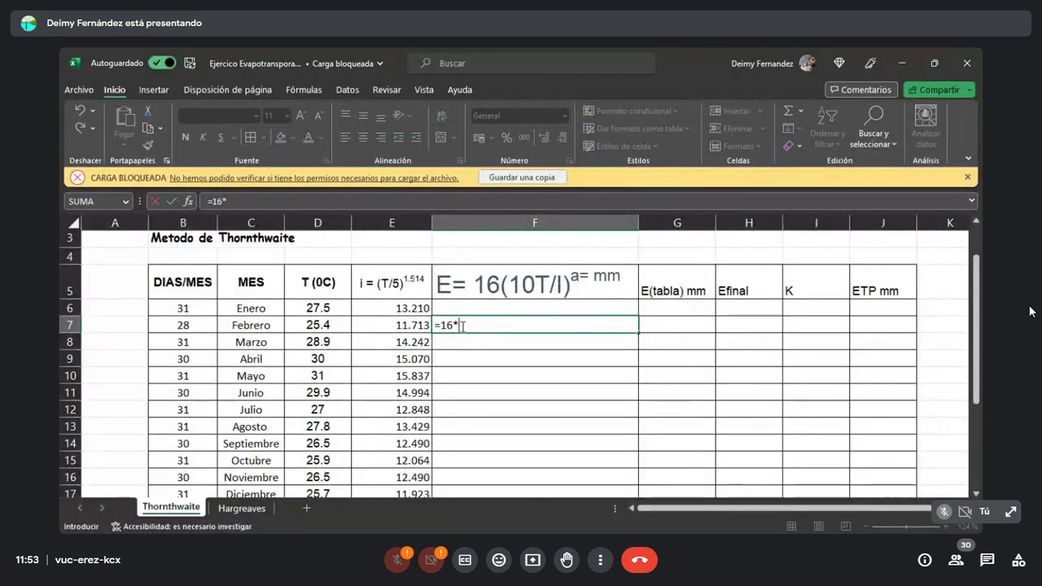
pyautogui.write('88')
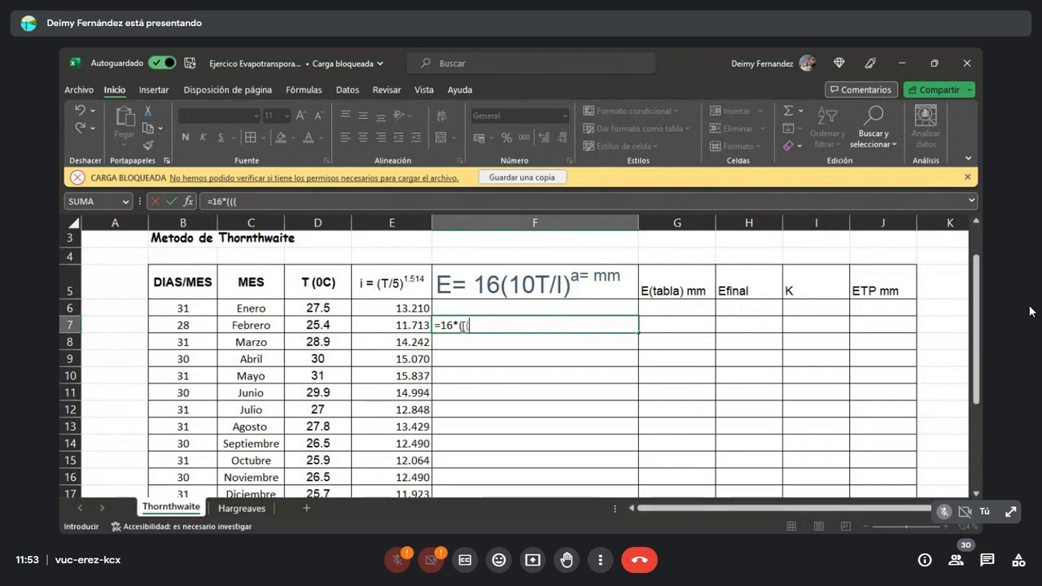
pyautogui.write('10*')
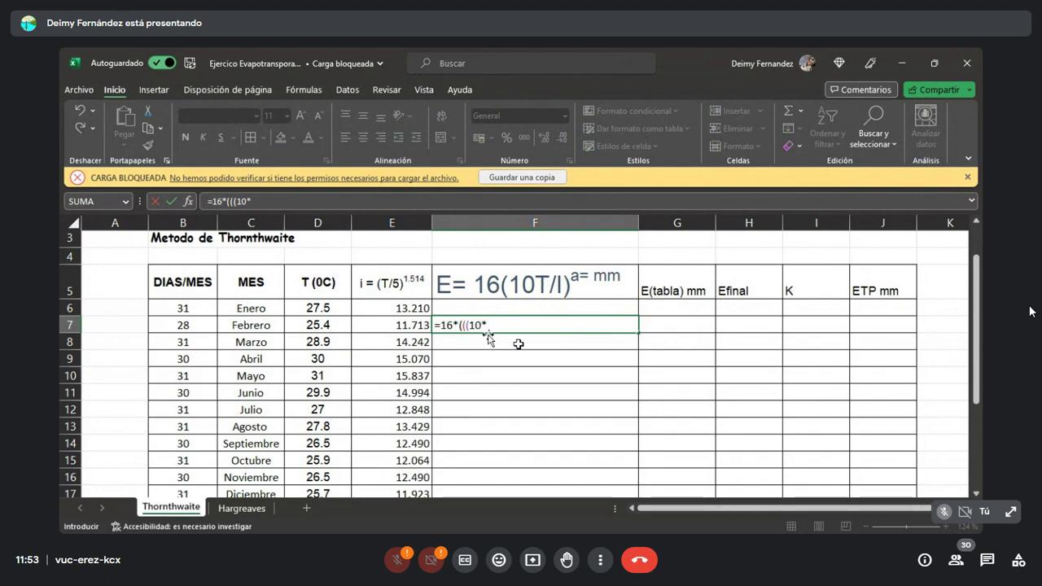
pyautogui.click(320, 326)
pyautogui.write(')/')
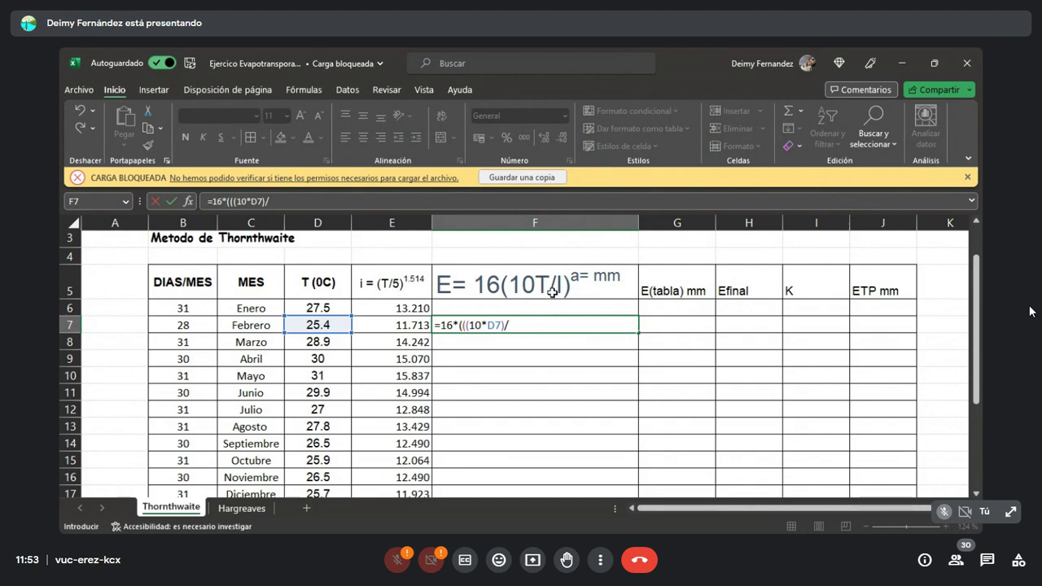
pyautogui.scroll(-1, 407, 450)
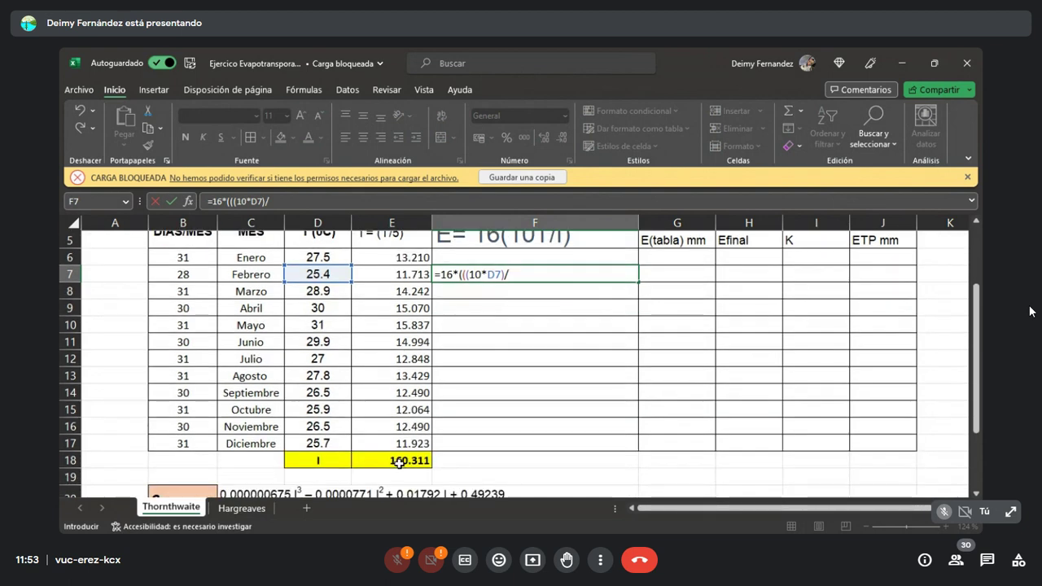
pyautogui.click(399, 462)
pyautogui.scroll(1, 570, 373)
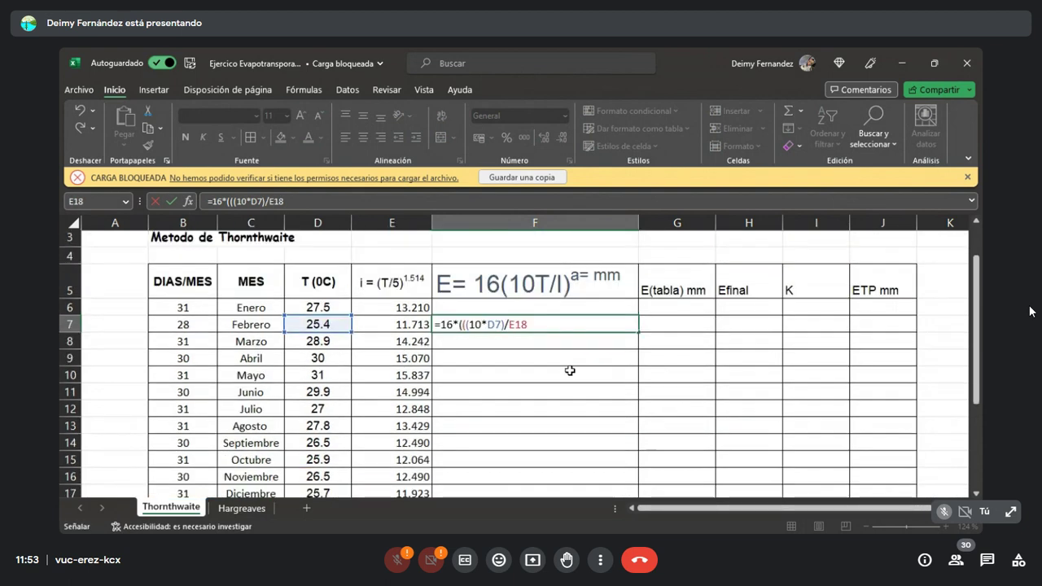
pyautogui.write(')[')
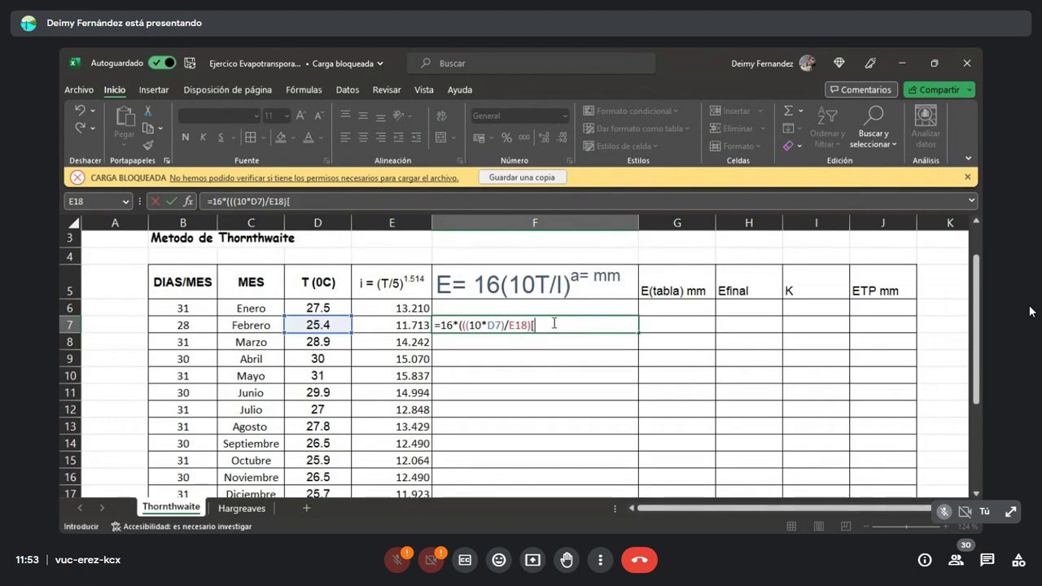
pyautogui.press('BackSpace')
pyautogui.scroll(-1, 433, 450)
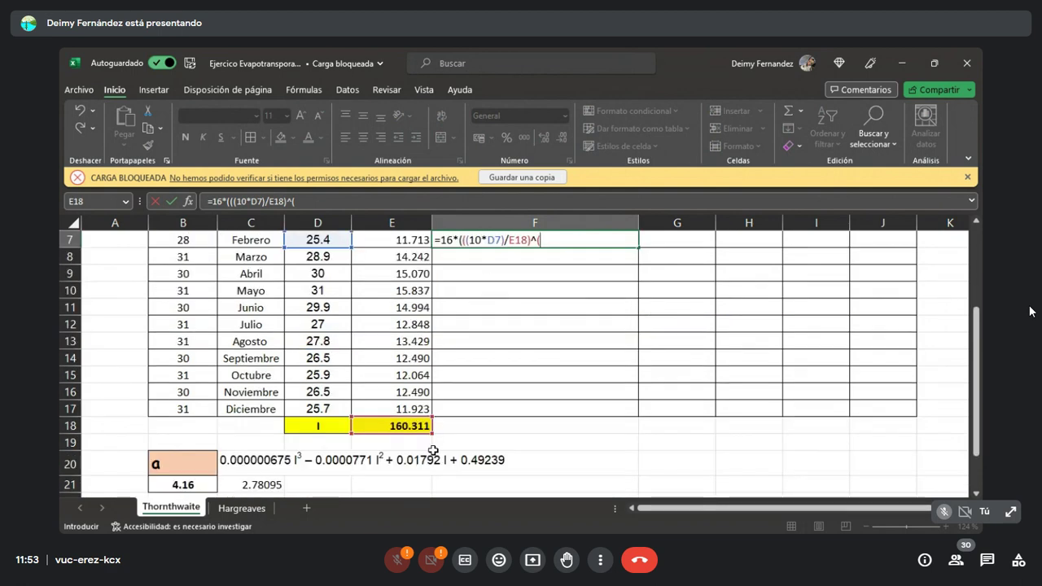
pyautogui.scroll(2, 535, 334)
pyautogui.write('^(')
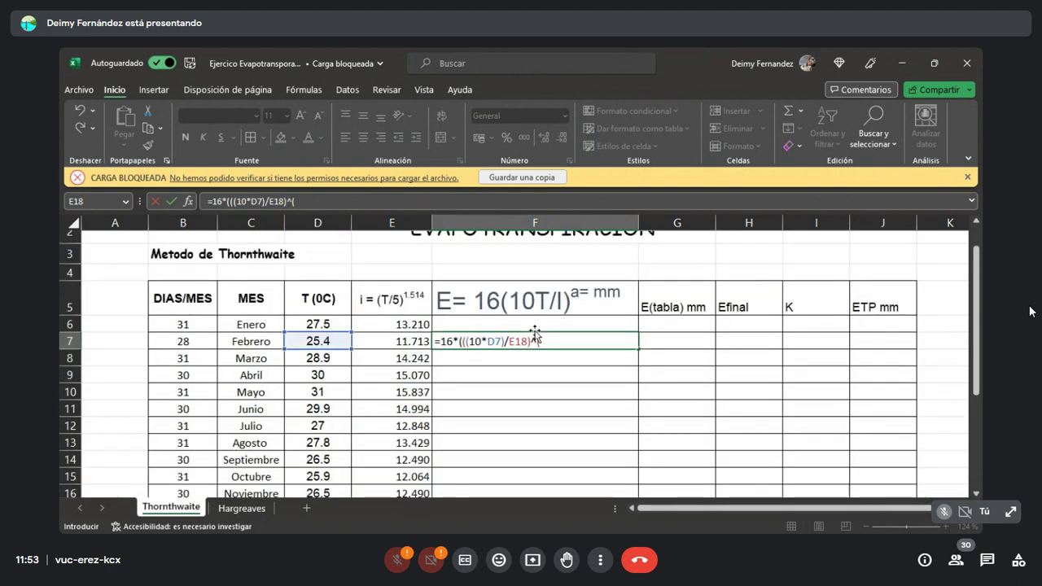
pyautogui.write('4.16')
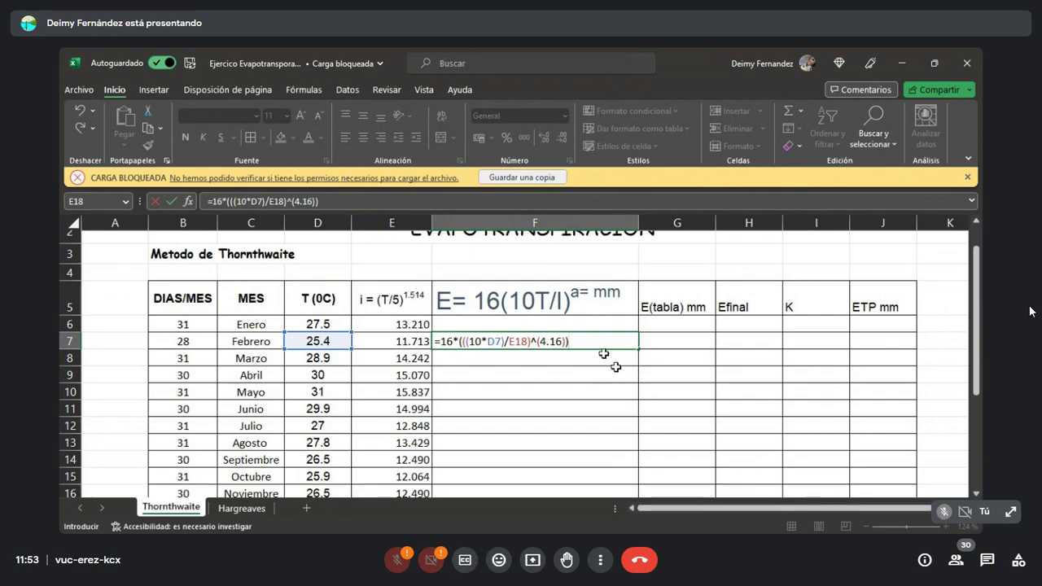
pyautogui.press('Return')
pyautogui.click(543, 340)
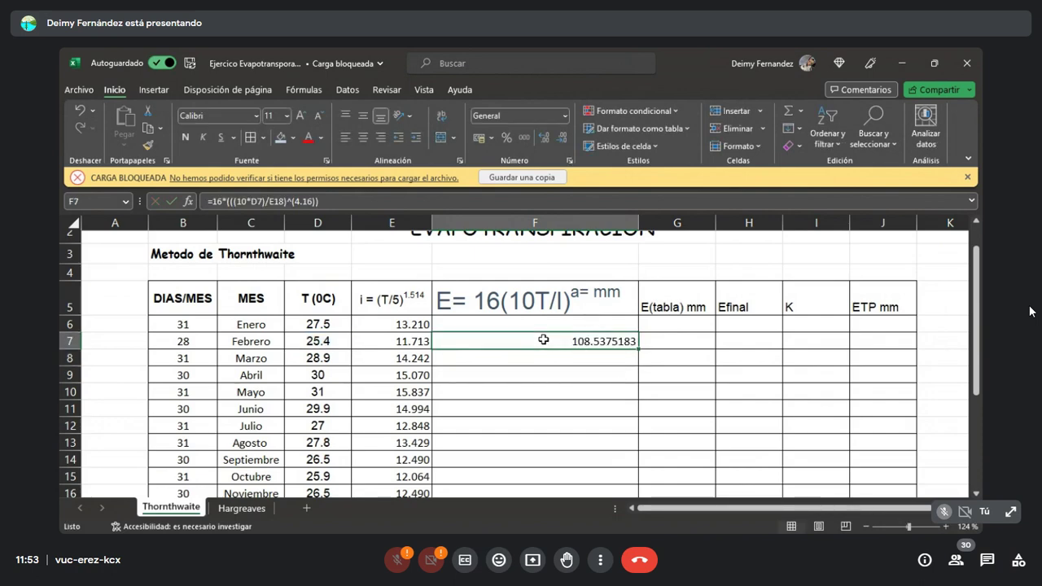
# Examine February's E result in F7 against the formula heading in F5 and the neighbouring E(tabla) and Efinal columns
pyautogui.click(604, 366)
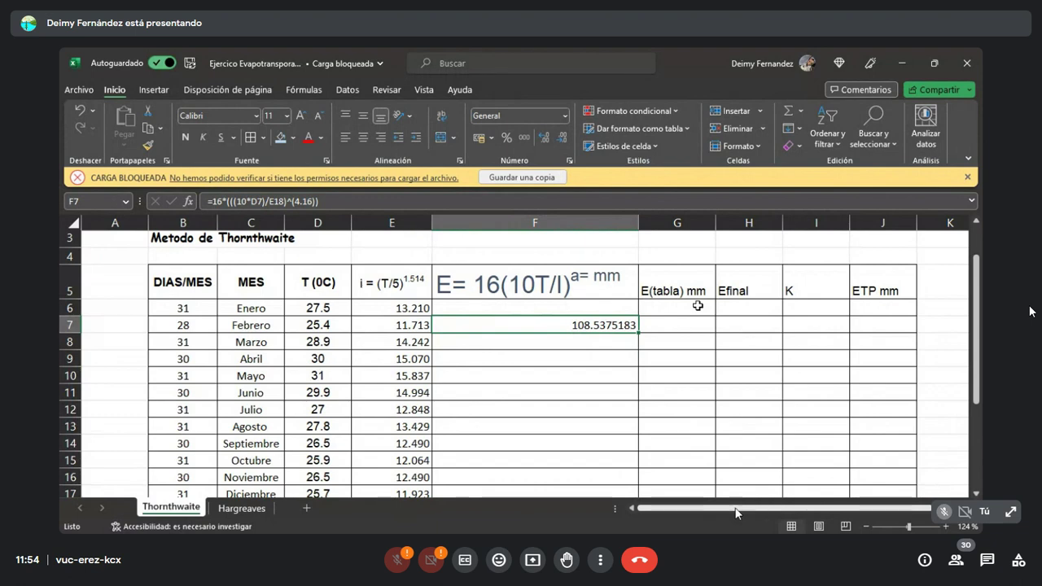
pyautogui.click(541, 271)
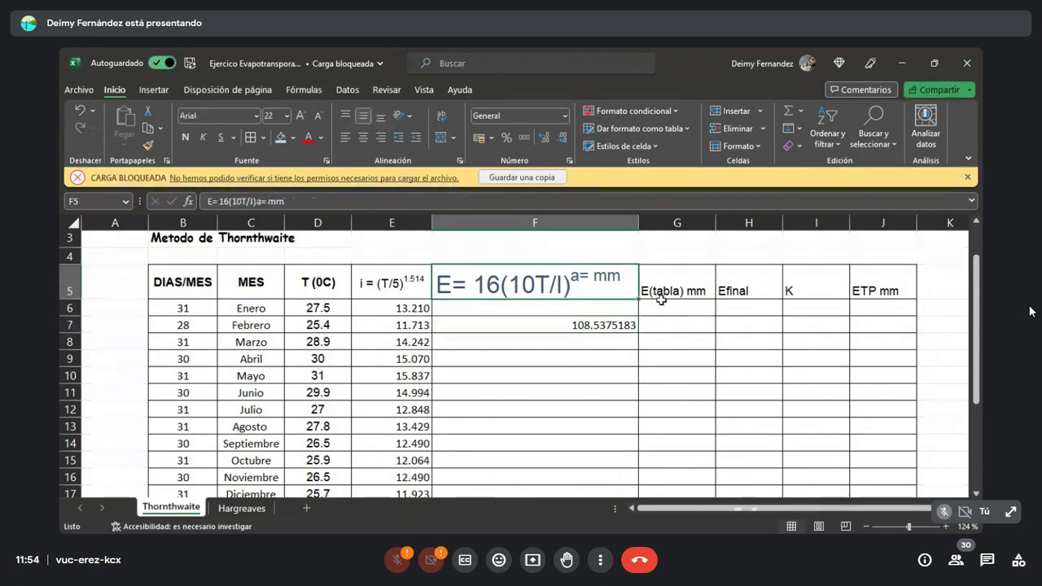
pyautogui.click(705, 277)
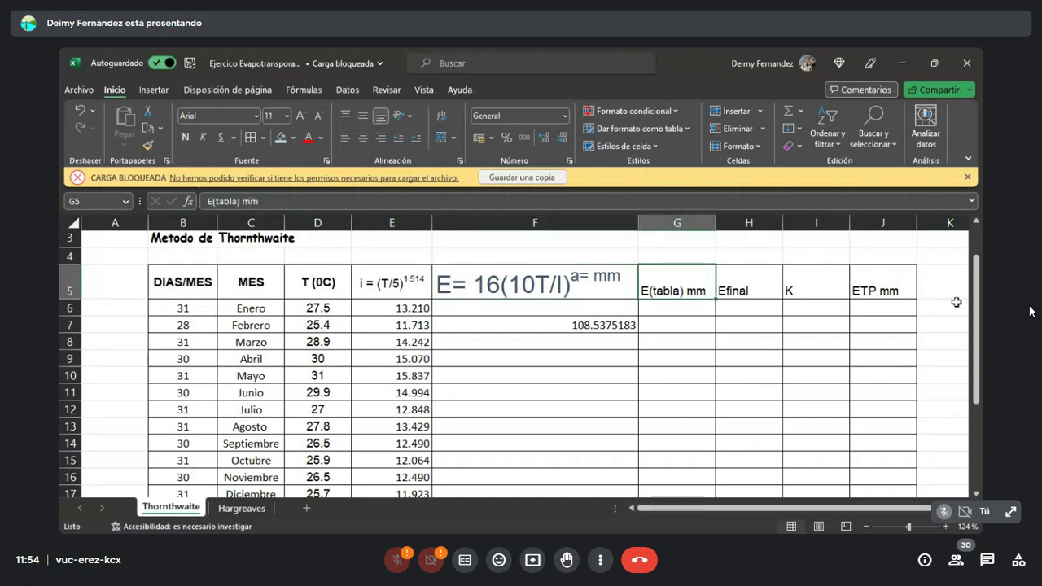
pyautogui.click(730, 304)
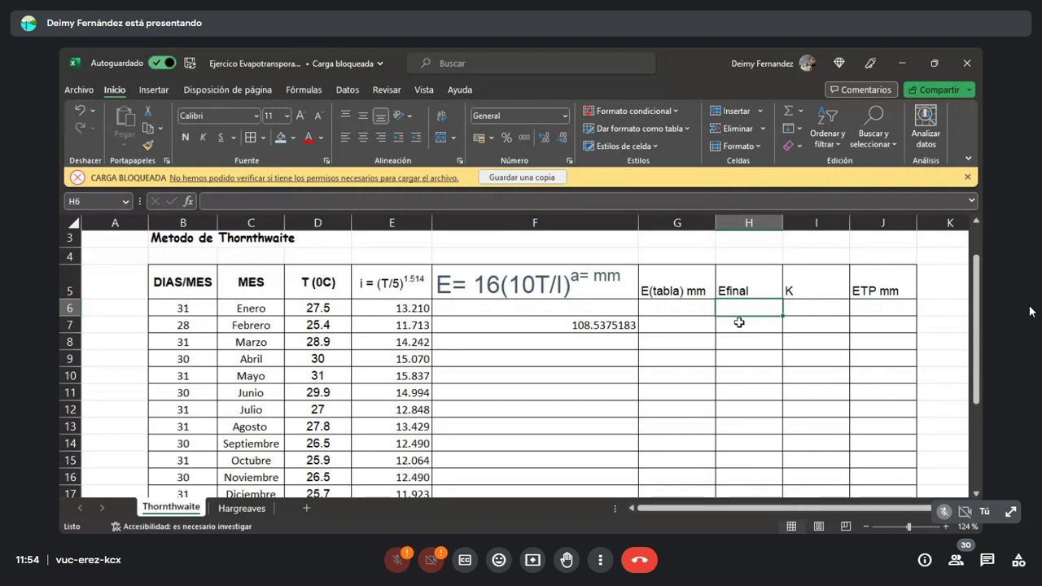
pyautogui.scroll(1, 739, 322)
pyautogui.click(924, 291)
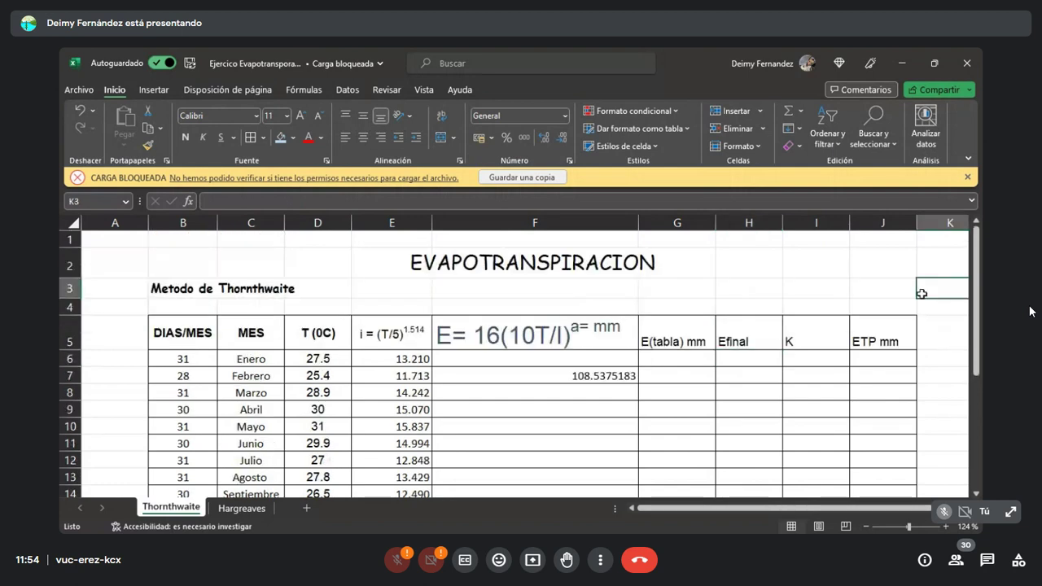
pyautogui.click(810, 290)
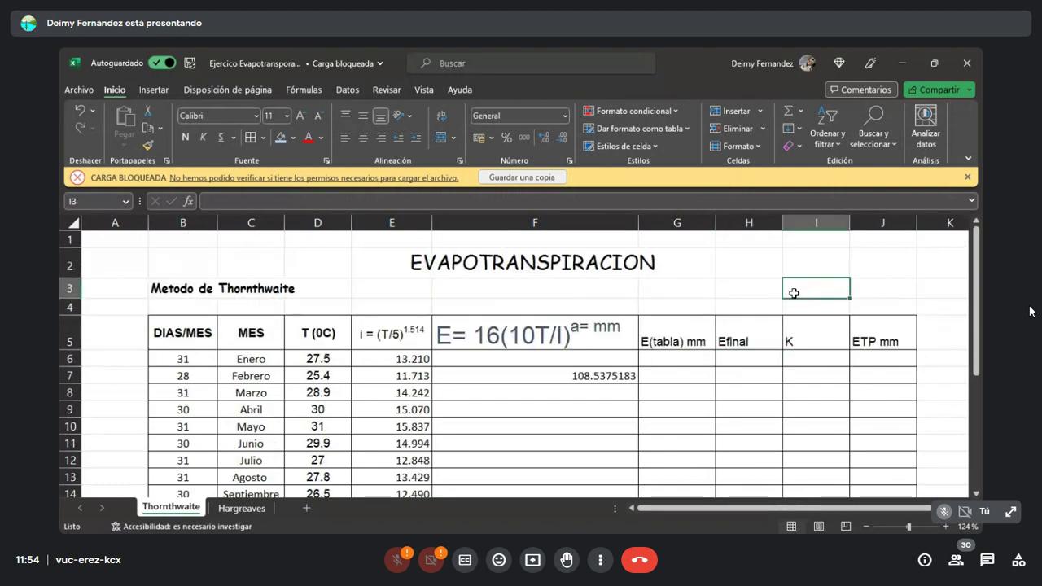
pyautogui.click(977, 494)
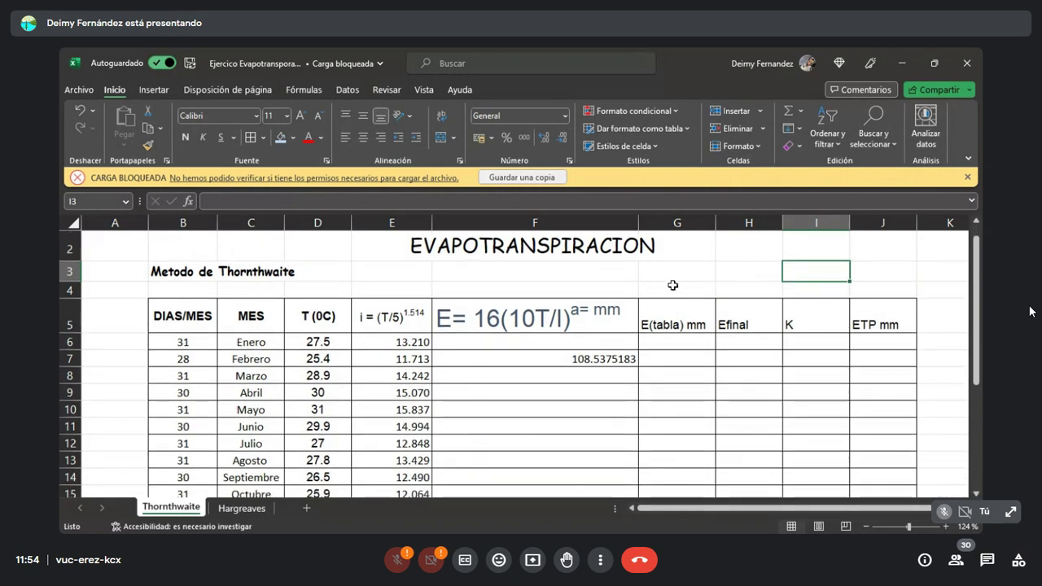
pyautogui.scroll(1, 937, 260)
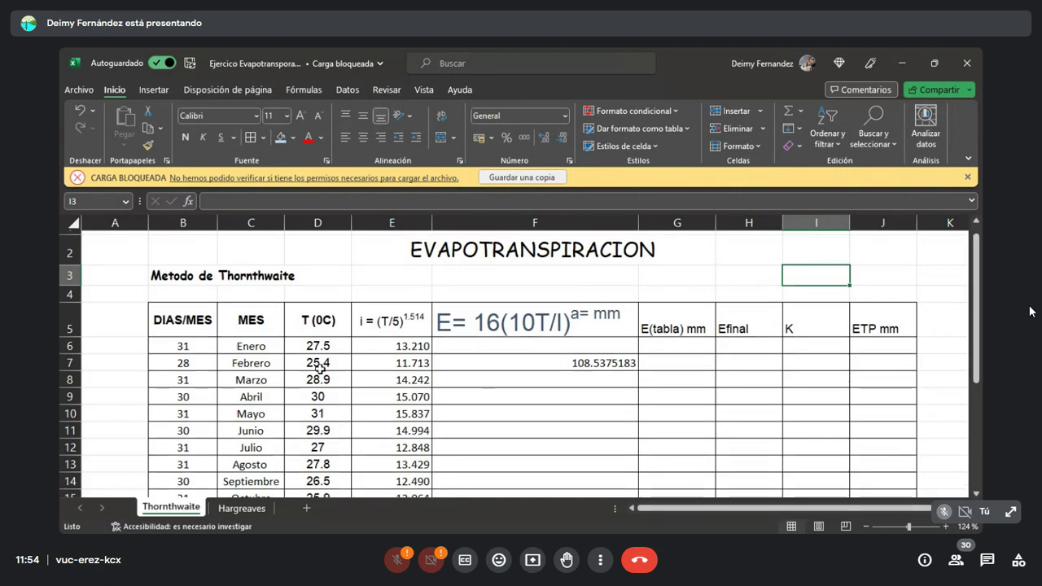
pyautogui.click(463, 347)
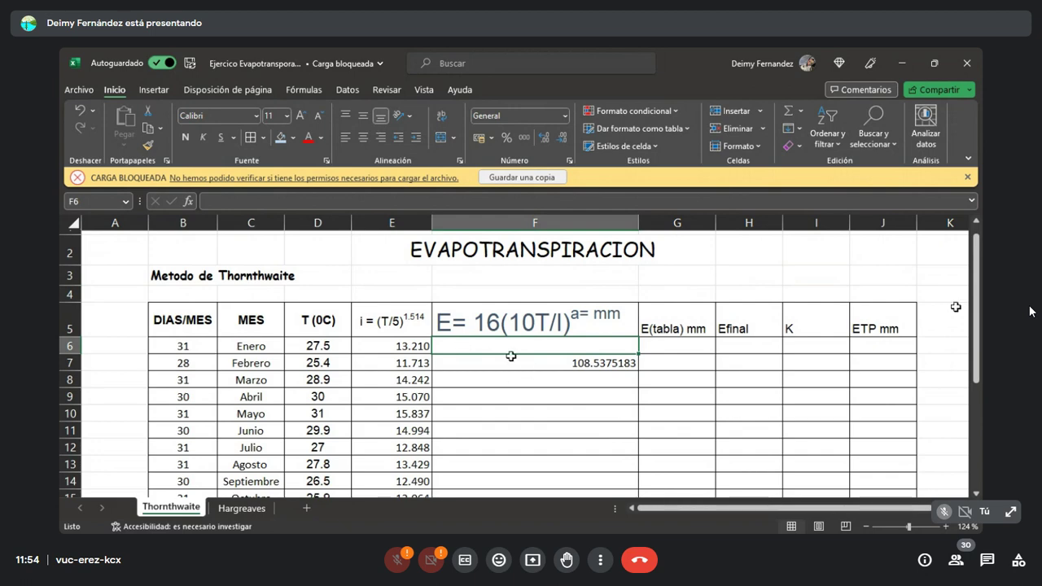
pyautogui.click(540, 391)
pyautogui.click(529, 350)
pyautogui.click(534, 397)
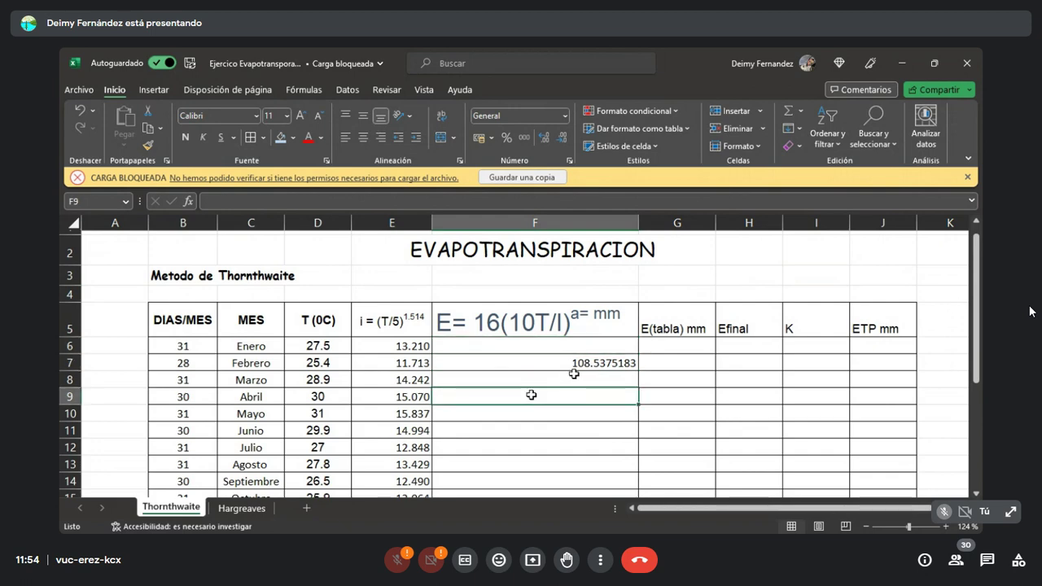
pyautogui.click(507, 346)
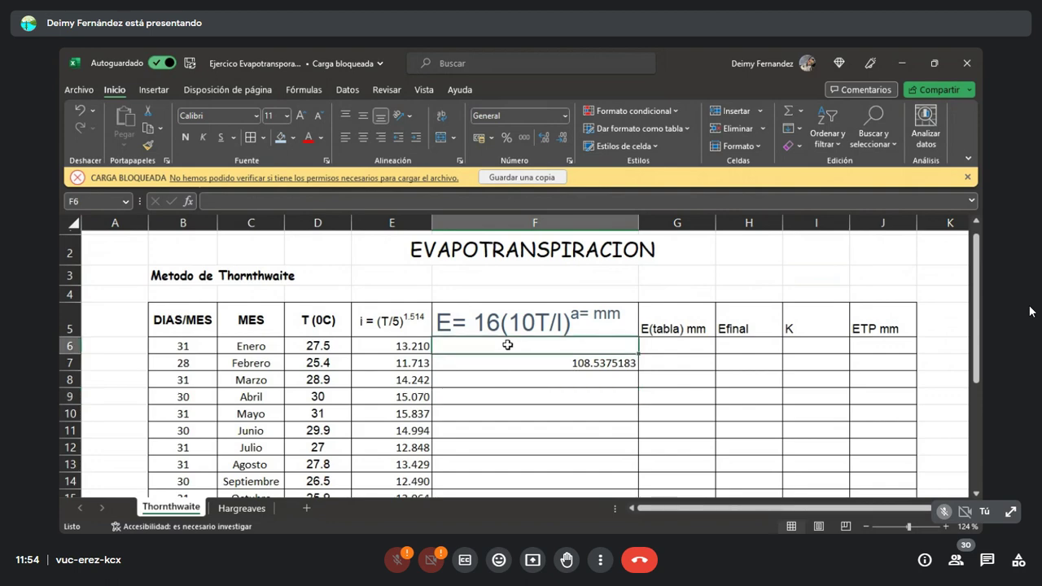
pyautogui.click(665, 346)
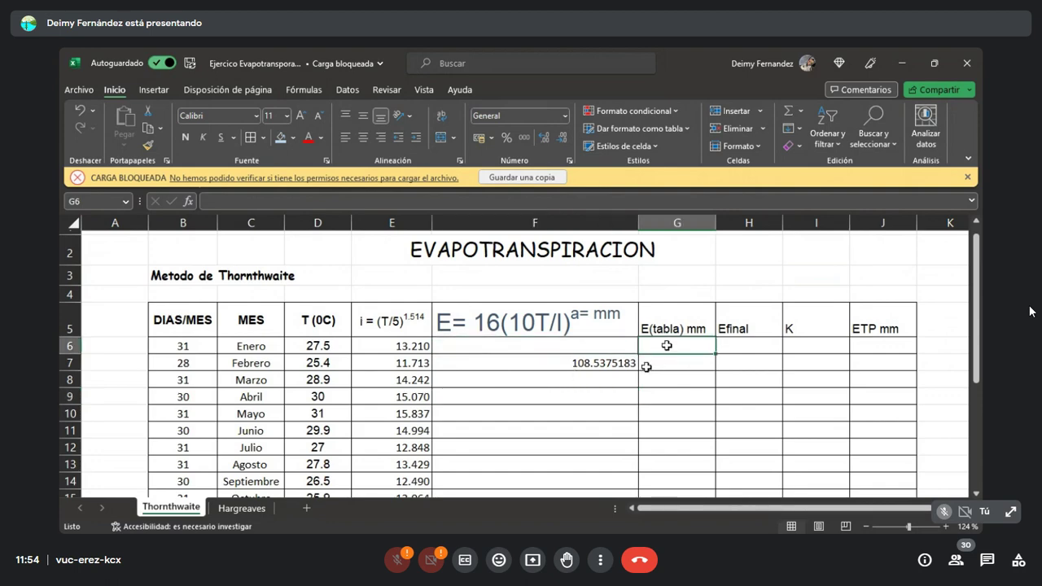
pyautogui.click(516, 351)
pyautogui.moveTo(976, 376)
pyautogui.mouseDown()
pyautogui.moveTo(976, 389)
pyautogui.moveTo(977, 376)
pyautogui.mouseUp()
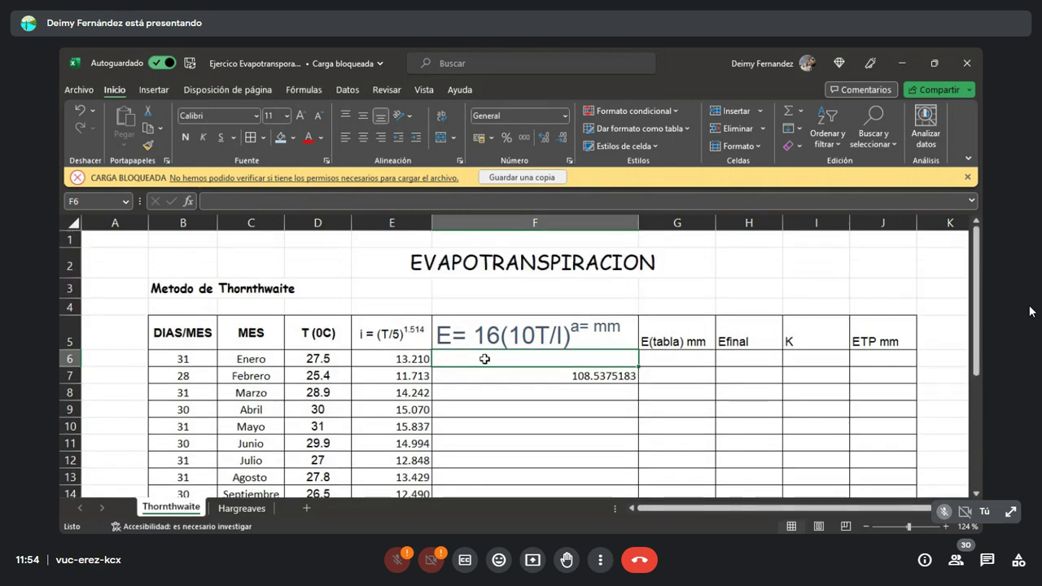
pyautogui.write('=')
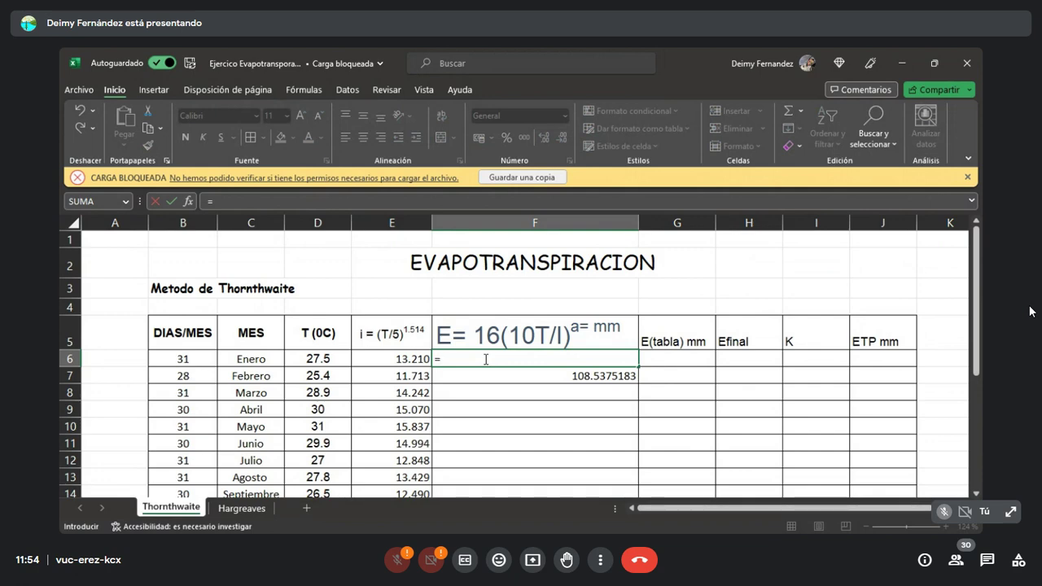
pyautogui.write('16*(((')
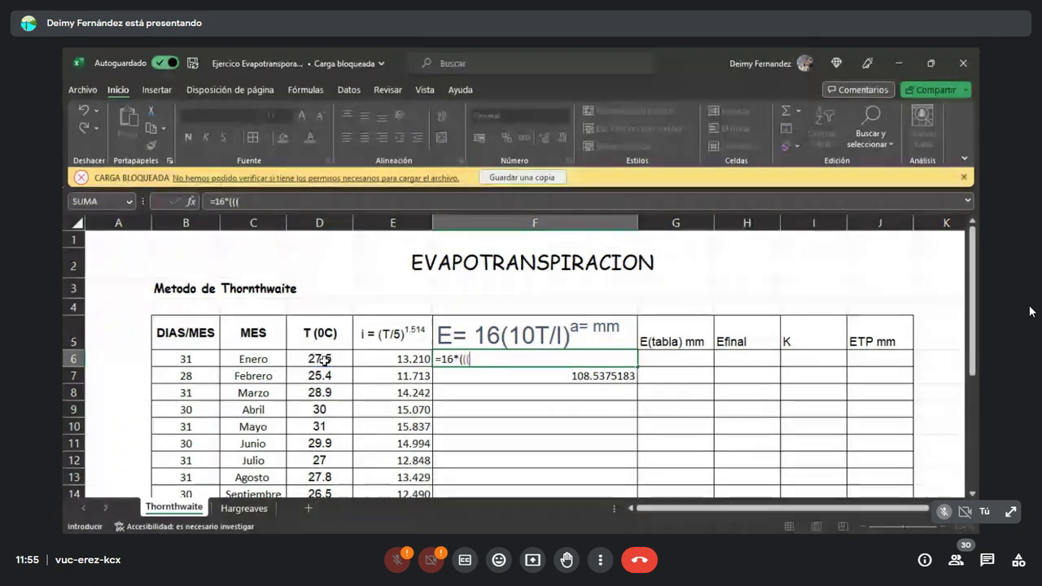
pyautogui.write('0*')
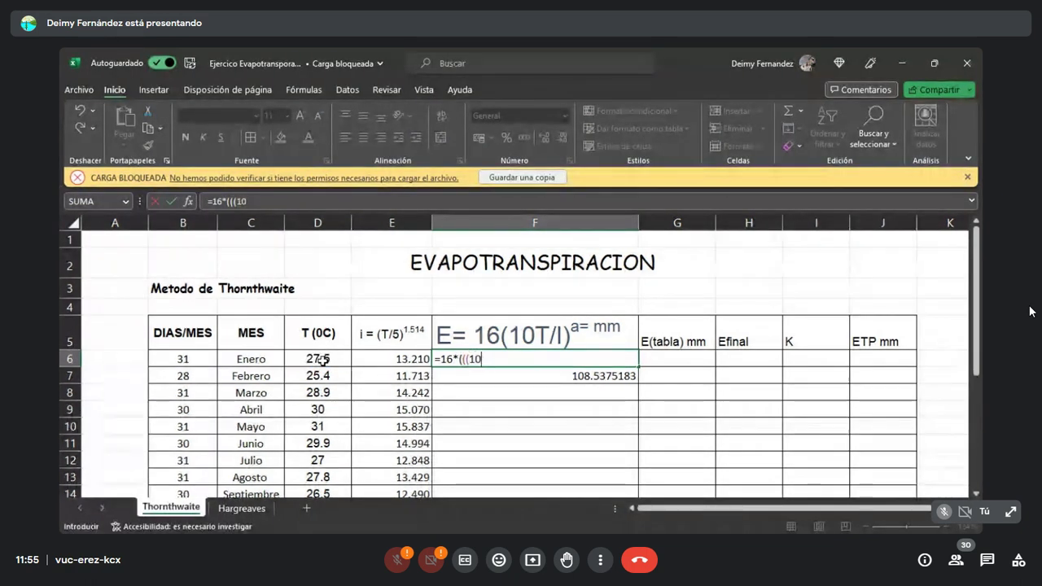
pyautogui.click(323, 359)
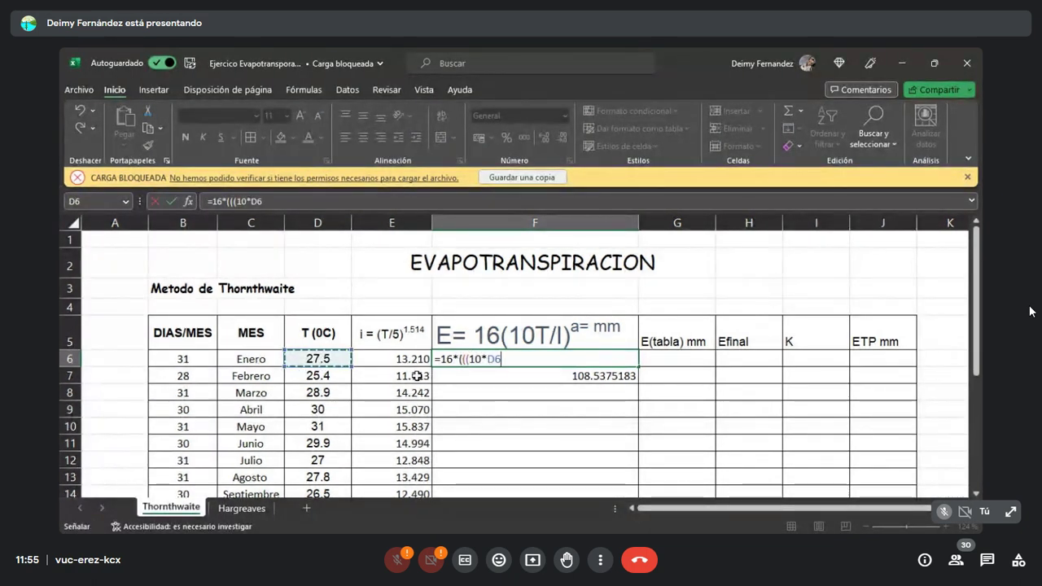
pyautogui.write(')')
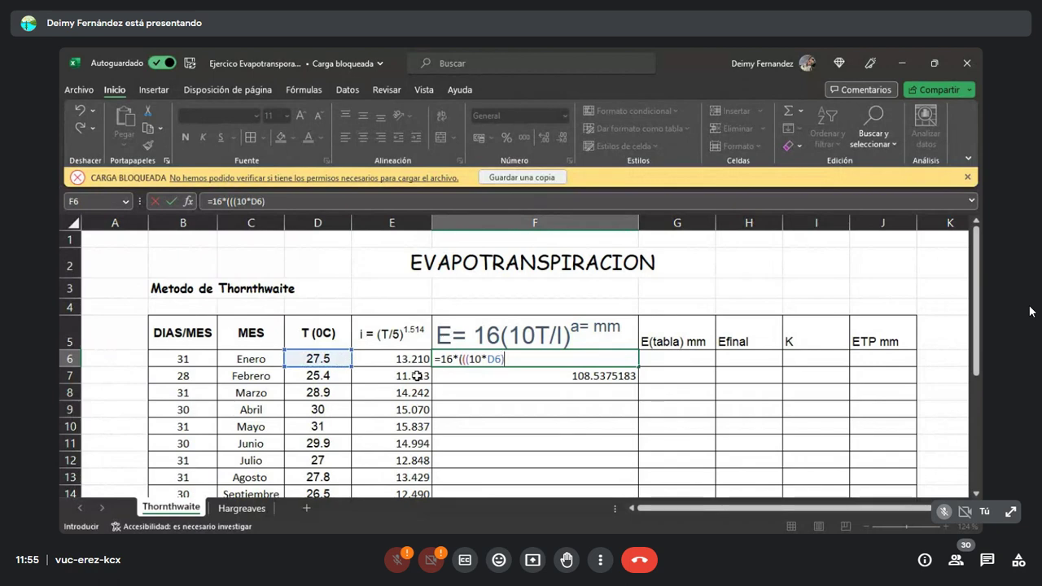
pyautogui.write('/')
pyautogui.scroll(-1, 467, 451)
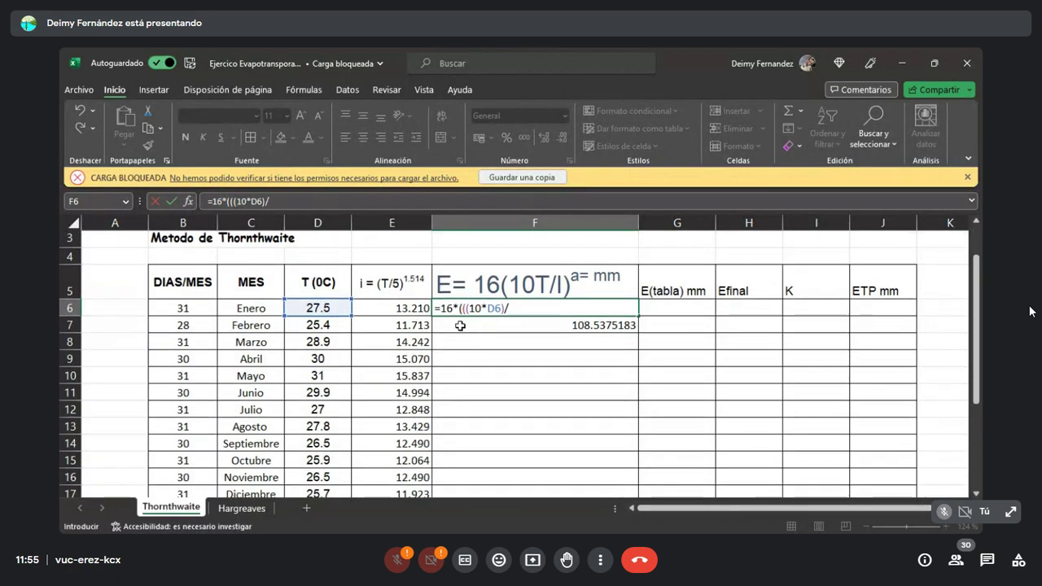
pyautogui.click(460, 326)
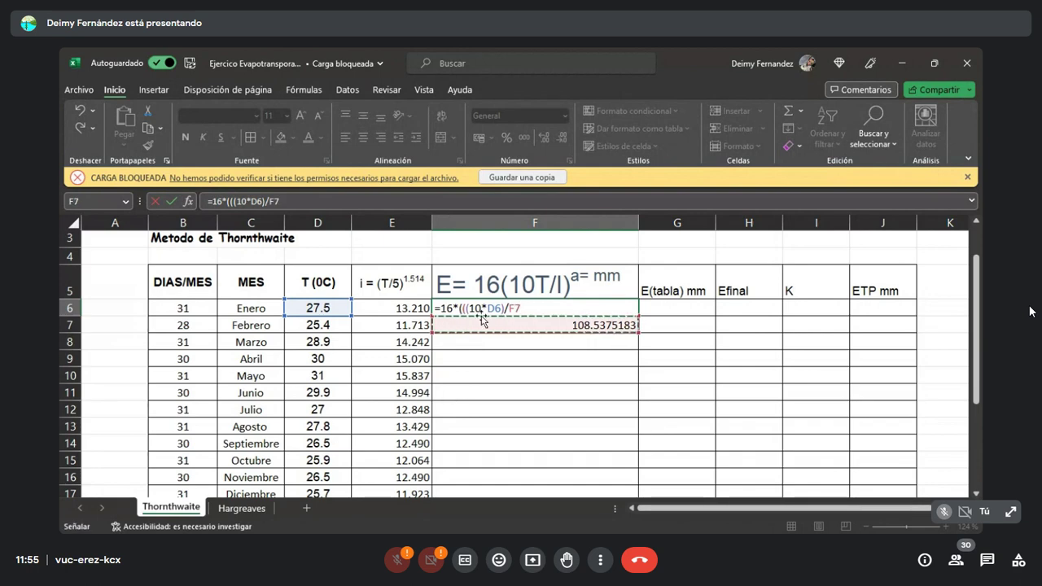
pyautogui.click(536, 307)
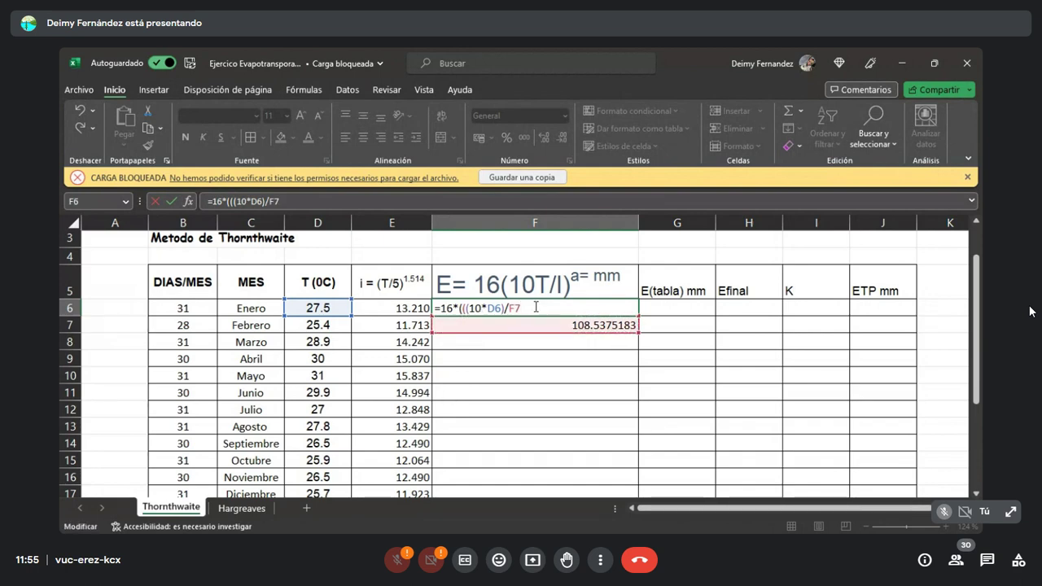
pyautogui.press('Escape')
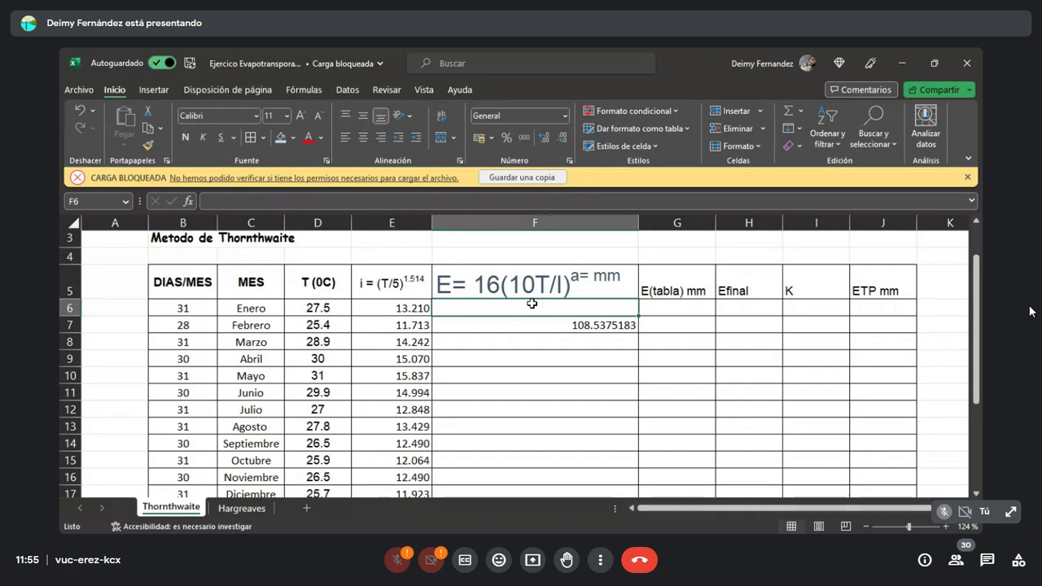
# Calculate January's E in cell F6 with the formula =16*(((10*D6)/E18)^(4.16))
pyautogui.write('=16*')
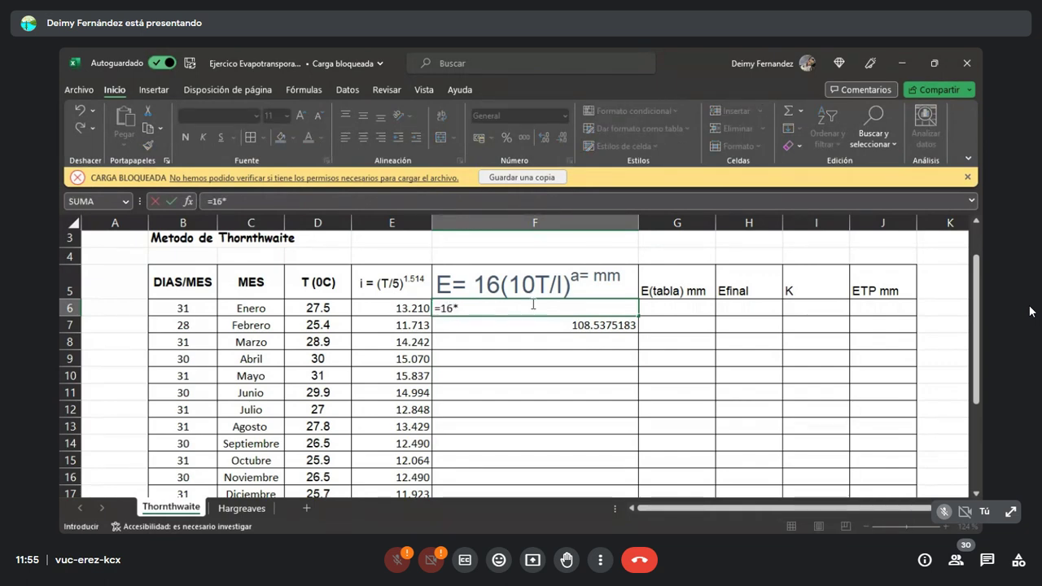
pyautogui.write('(((')
pyautogui.click(326, 309)
pyautogui.press('BackSpace')
pyautogui.press('BackSpace')
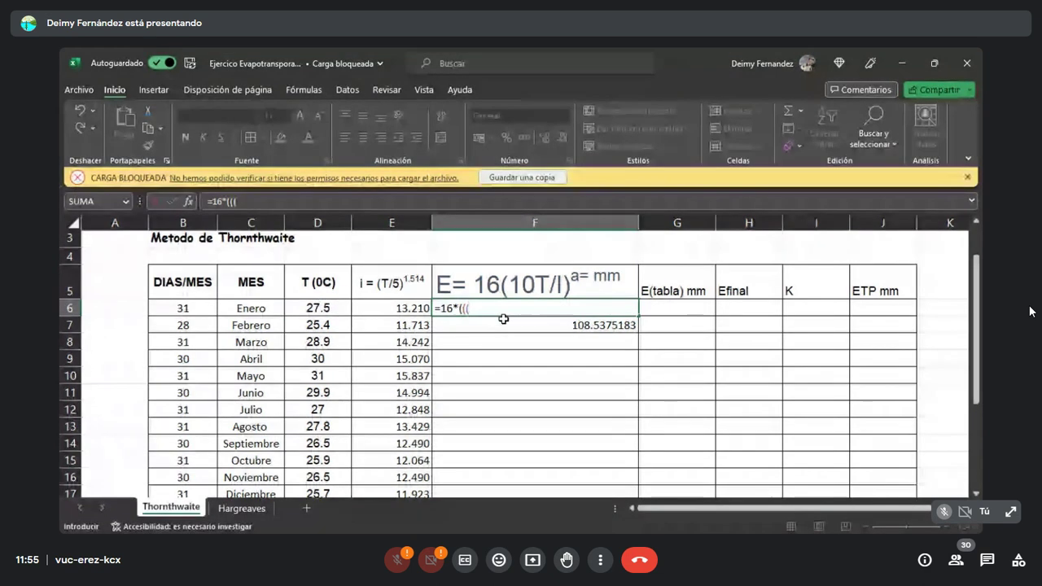
pyautogui.write('10*')
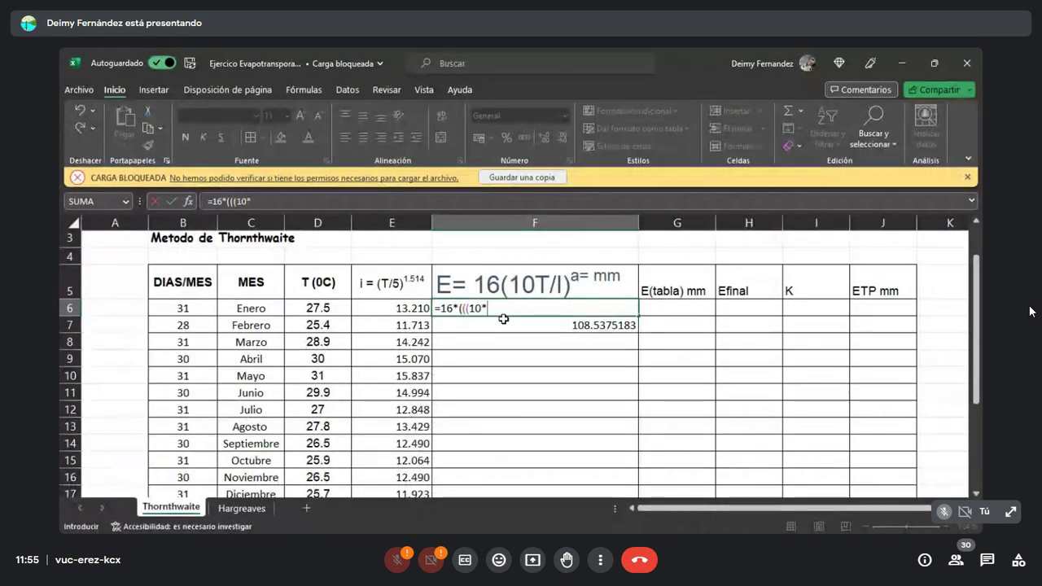
pyautogui.click(320, 308)
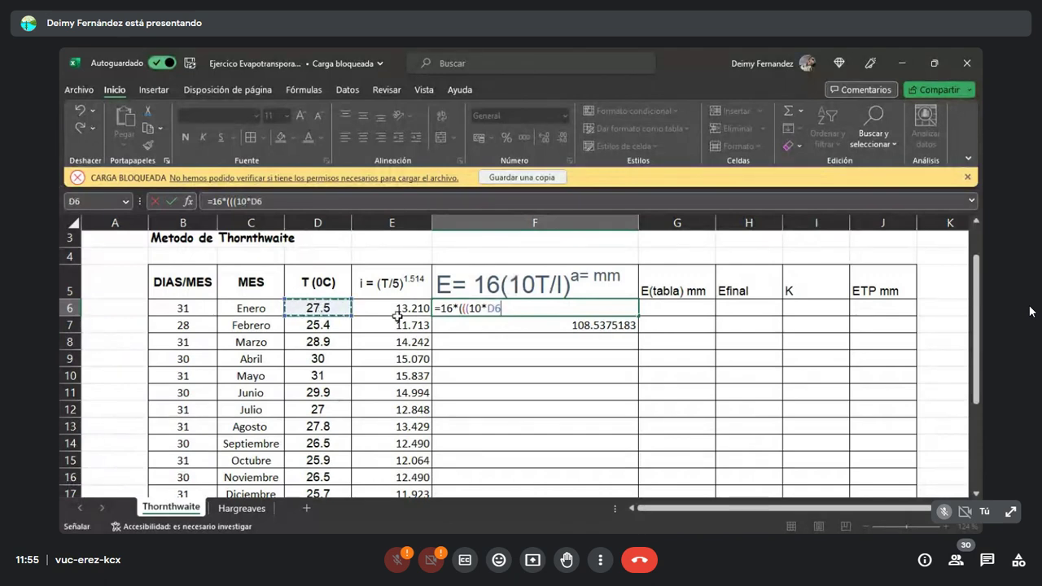
pyautogui.write(')/')
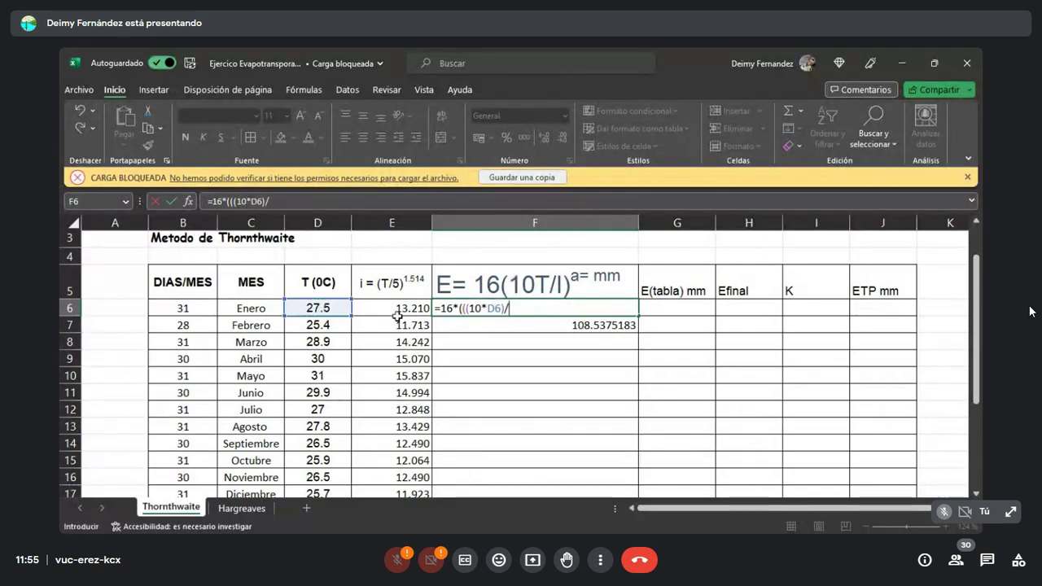
pyautogui.scroll(-3, 431, 446)
pyautogui.click(392, 359)
pyautogui.scroll(4, 499, 367)
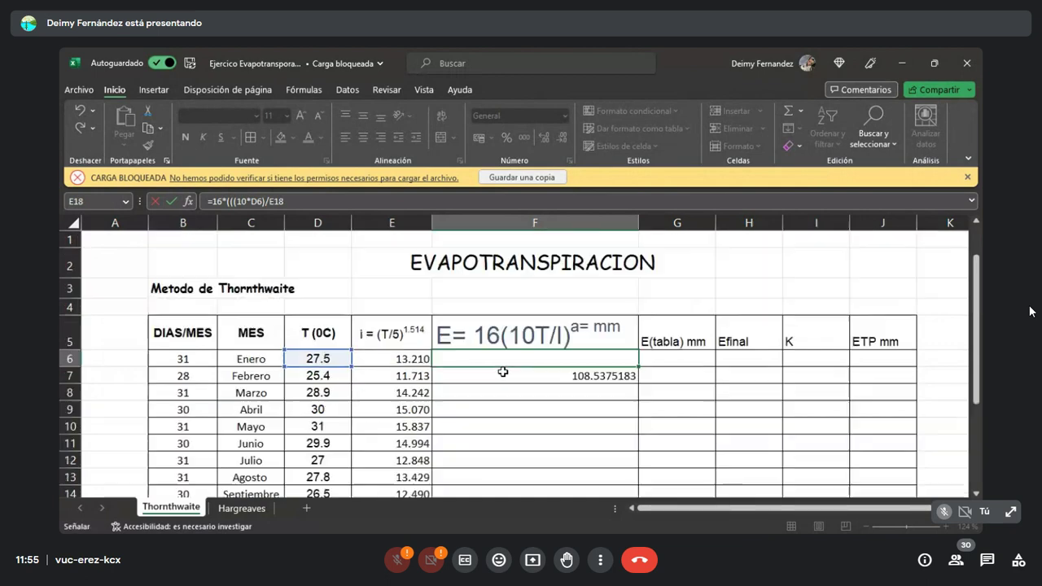
pyautogui.write(')')
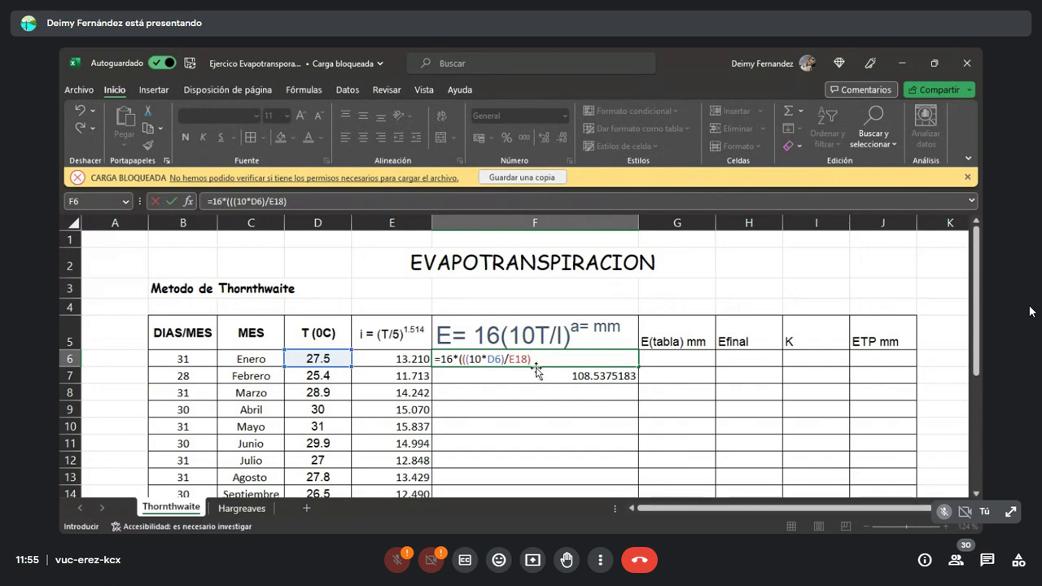
pyautogui.write('^(4.16))')
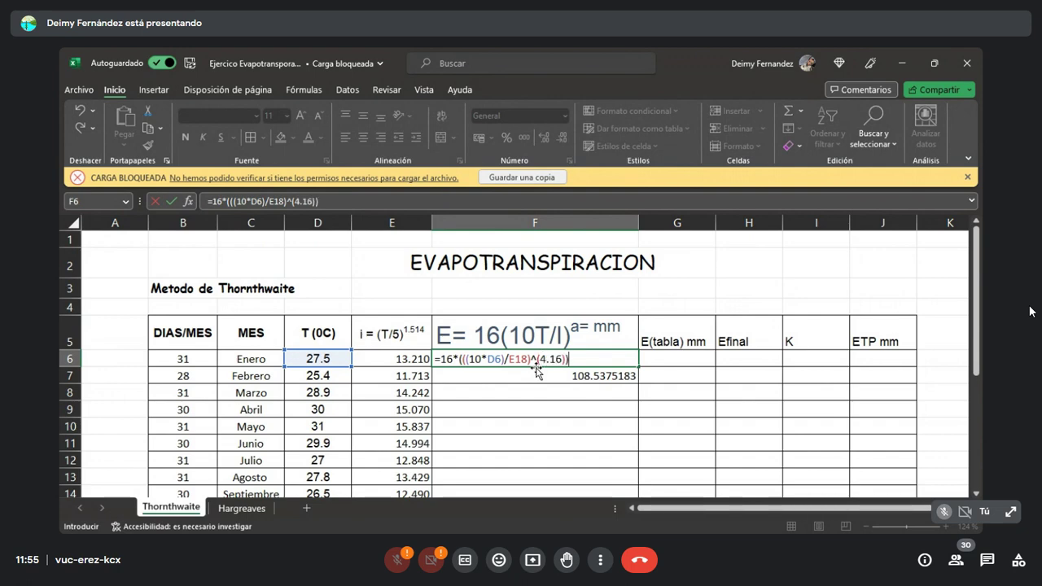
pyautogui.press('Return')
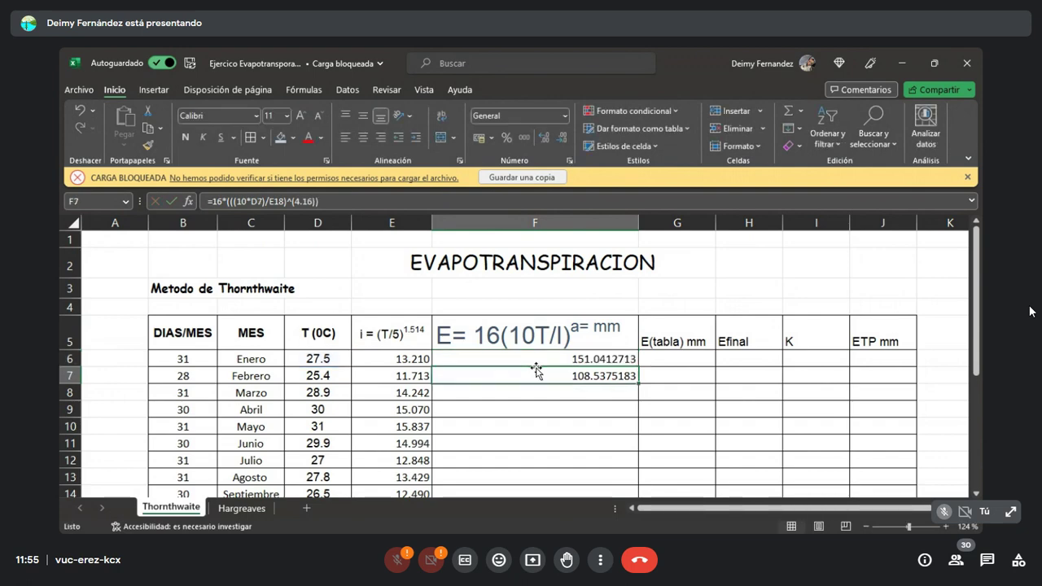
# Format January's E value in F6 to show three decimal places
pyautogui.click(608, 359)
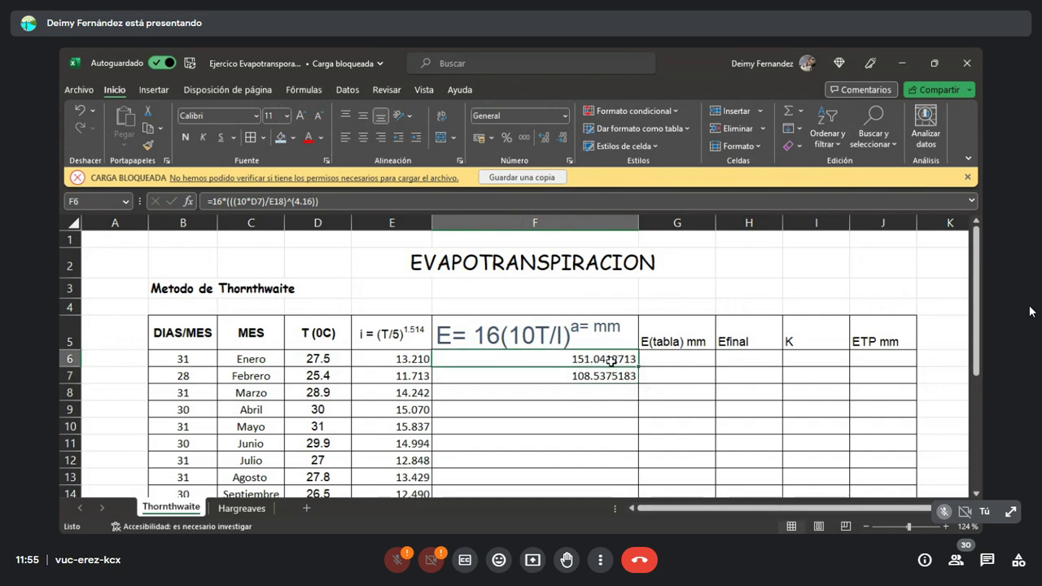
pyautogui.click(543, 139)
pyautogui.click(561, 140)
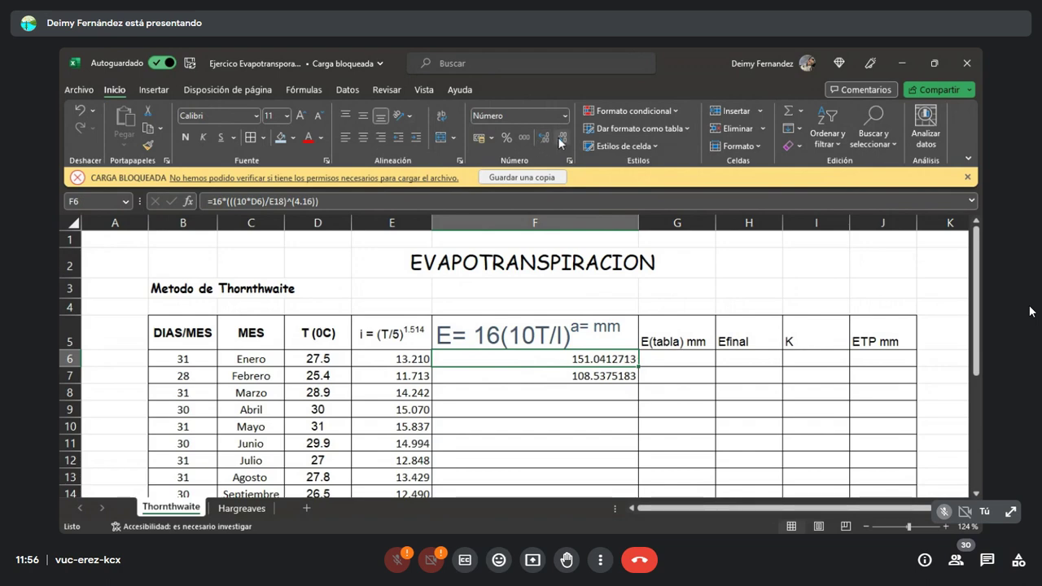
pyautogui.click(561, 141)
pyautogui.click(561, 140)
pyautogui.click(561, 140)
pyautogui.click(561, 140)
# Reduce February's E value in F7 to three decimal places
pyautogui.click(632, 377)
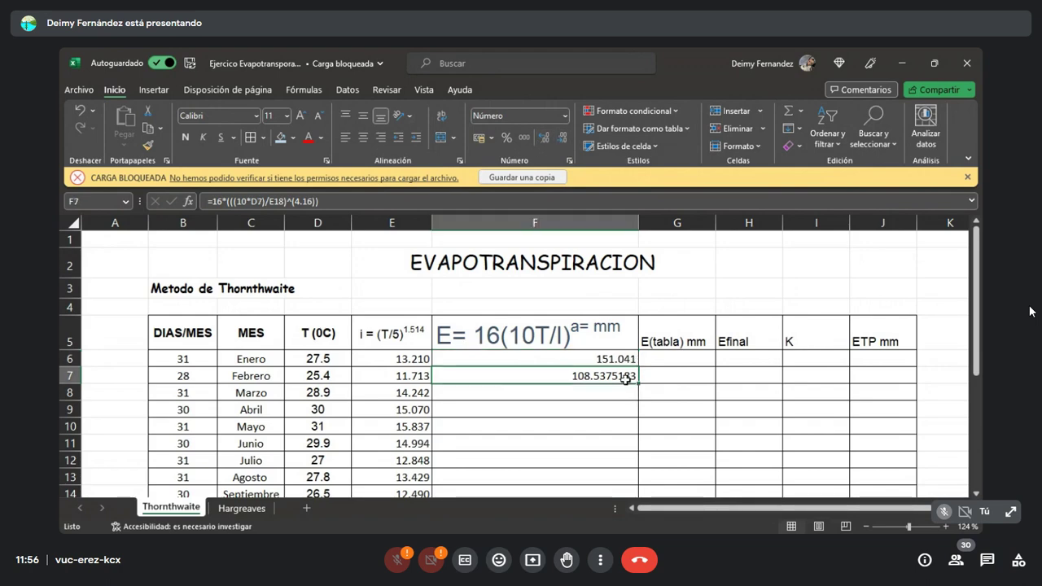
pyautogui.click(543, 138)
pyautogui.click(561, 140)
pyautogui.click(561, 140)
pyautogui.click(561, 140)
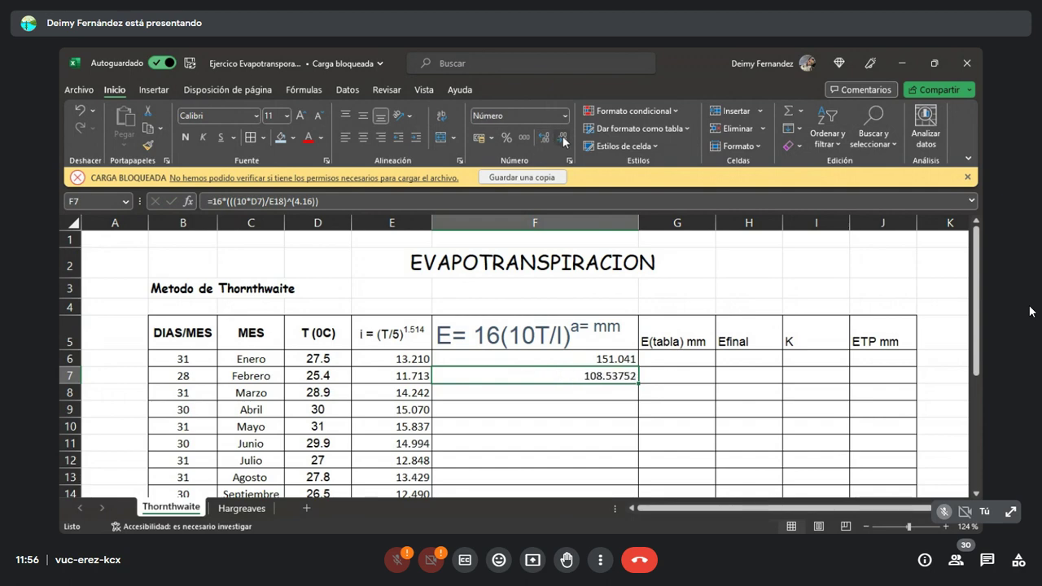
pyautogui.click(561, 140)
pyautogui.click(561, 140)
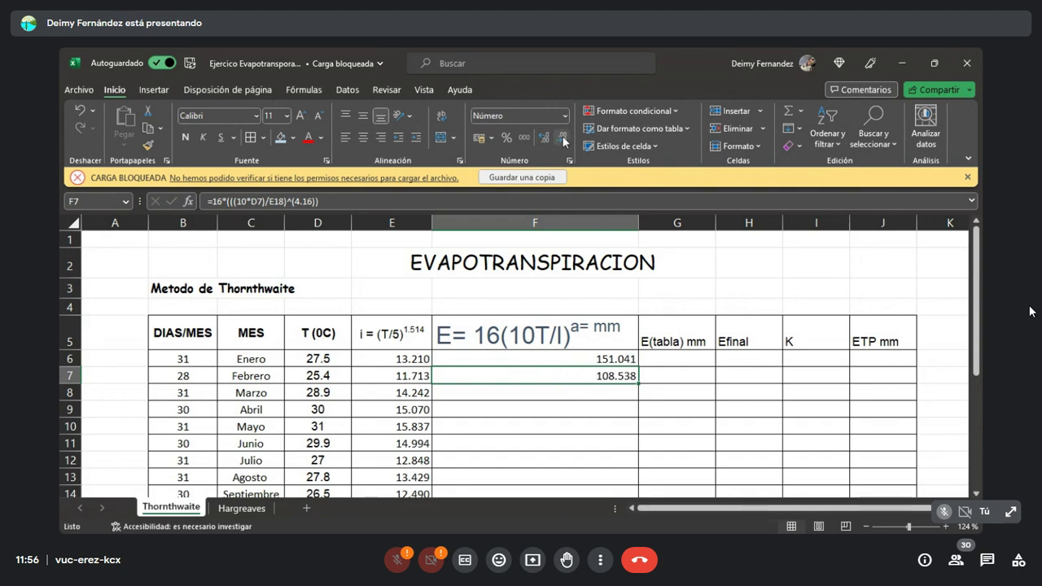
pyautogui.click(669, 356)
pyautogui.scroll(-1, 602, 399)
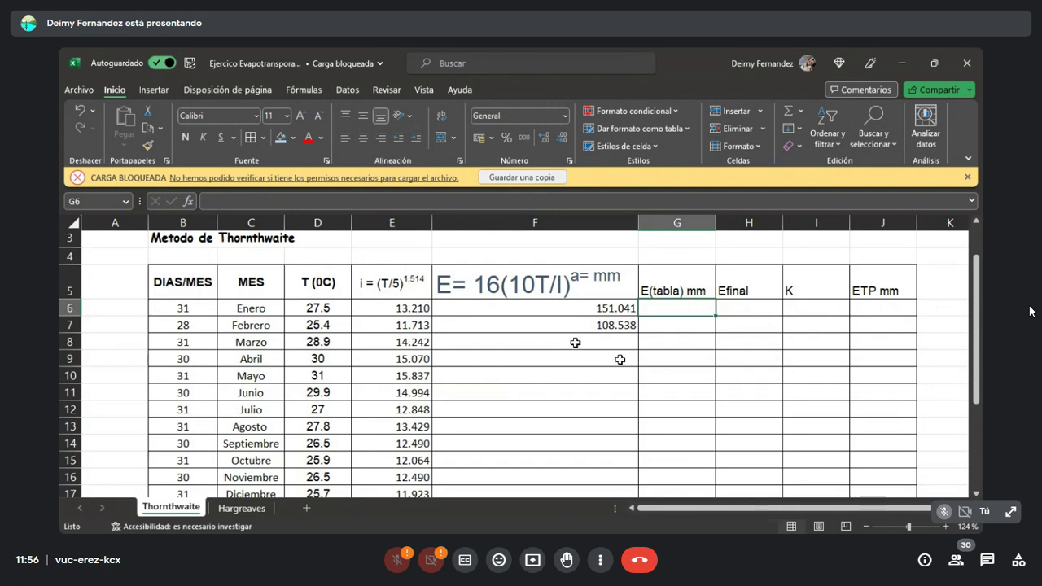
pyautogui.click(576, 342)
pyautogui.click(596, 328)
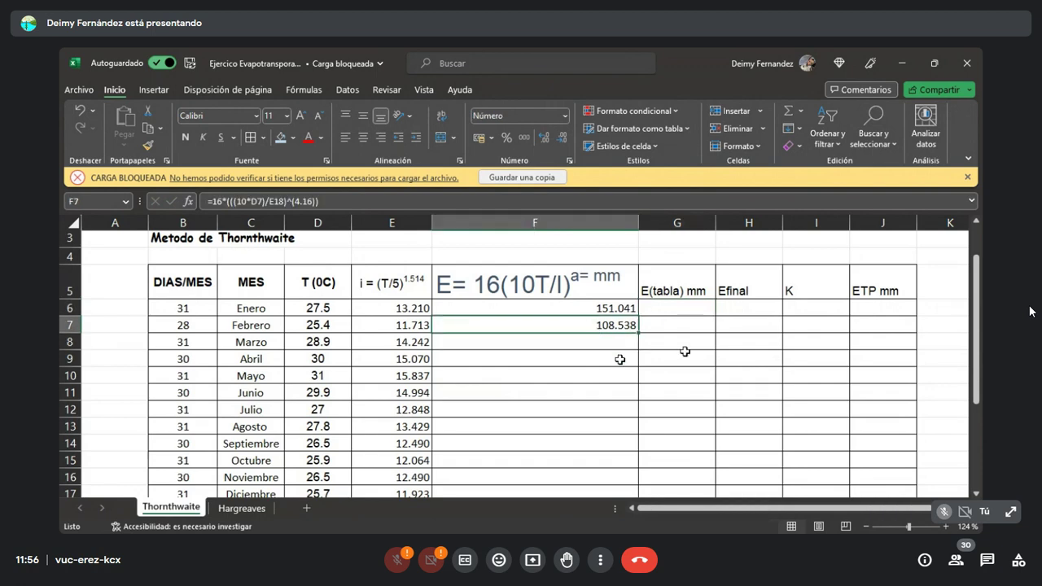
pyautogui.click(500, 343)
pyautogui.scroll(-1, 678, 346)
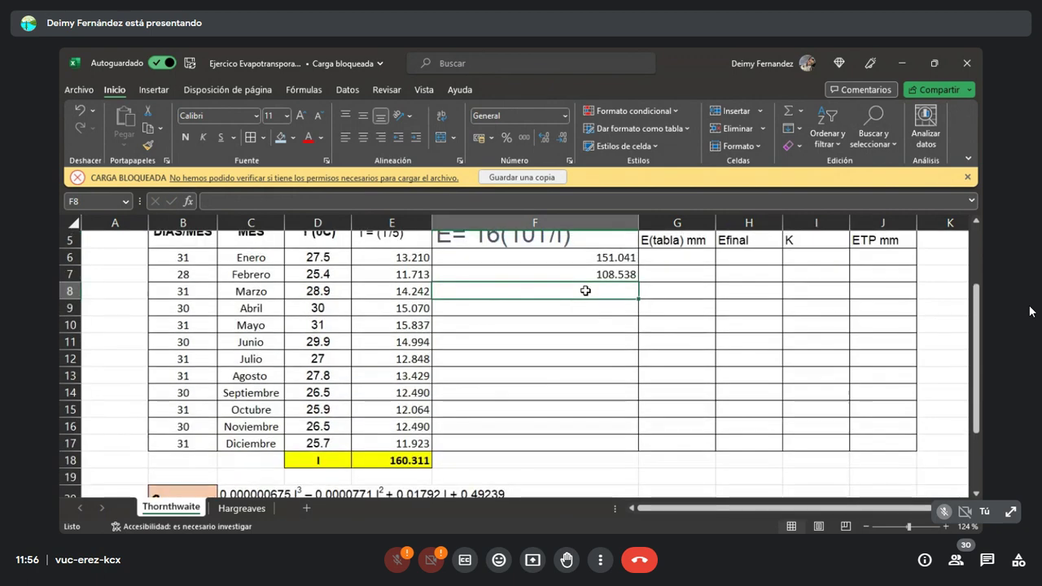
pyautogui.click(586, 296)
pyautogui.scroll(1, 680, 306)
# Try to fill February's E formula from F7 down into March's cell F8, and clear F8 again
pyautogui.click(623, 325)
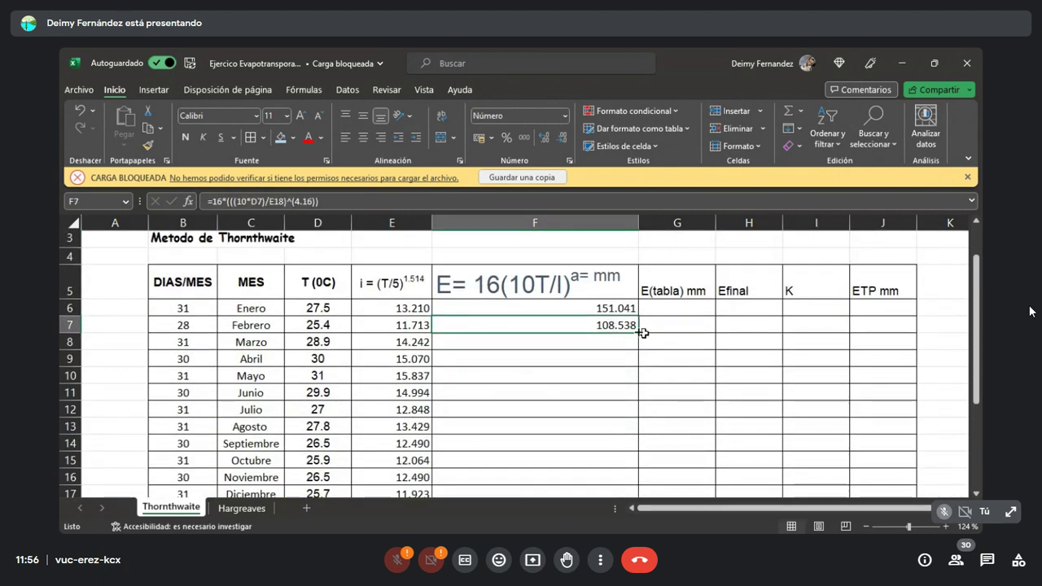
pyautogui.moveTo(643, 333); pyautogui.dragTo(640, 347)
pyautogui.click(566, 342)
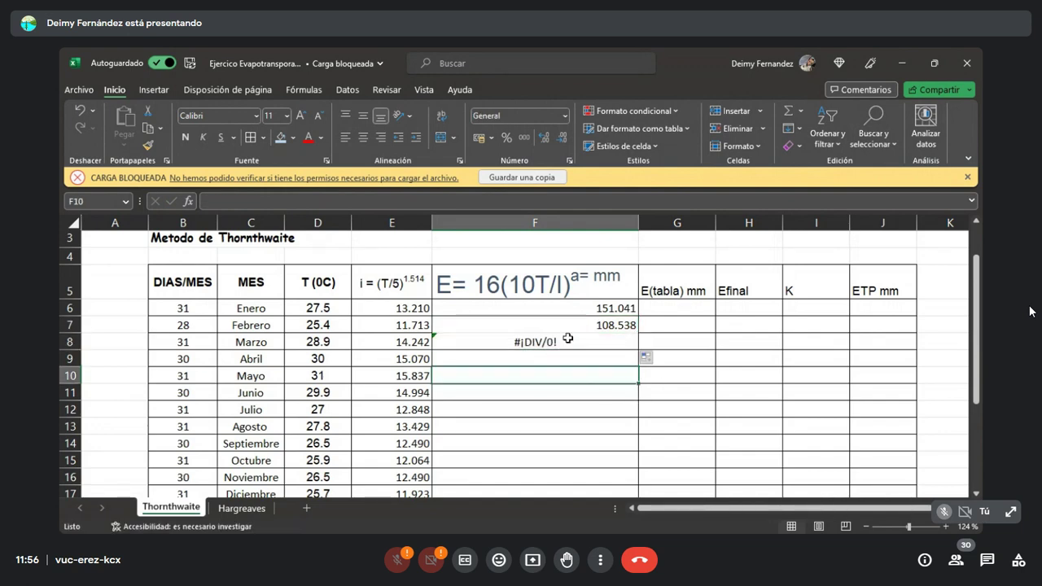
pyautogui.doubleClick(570, 346)
pyautogui.hotkey('ctrl', 'a')
pyautogui.press('BackSpace')
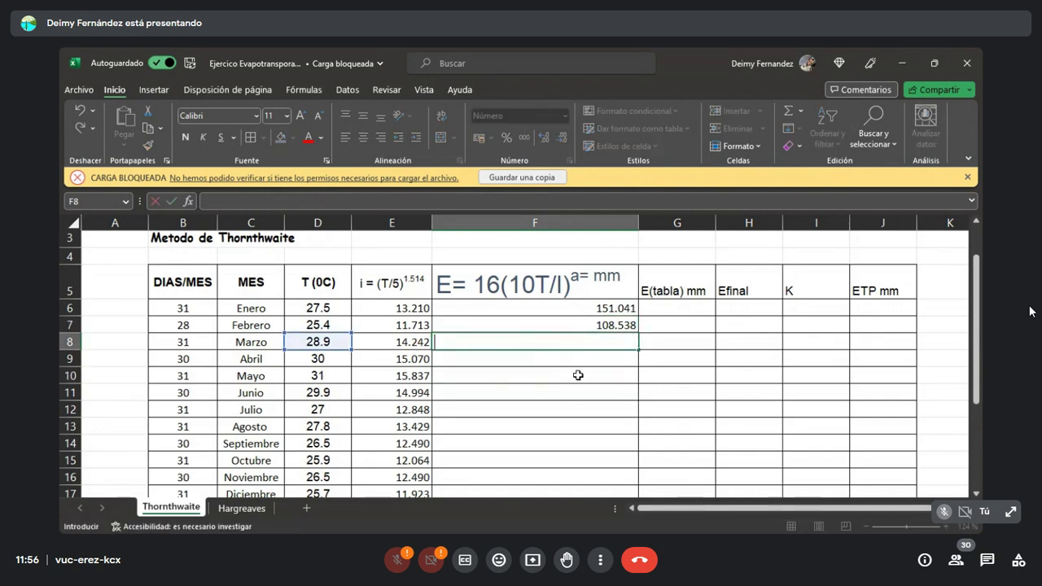
pyautogui.scroll(-1, 577, 372)
pyautogui.scroll(1, 578, 351)
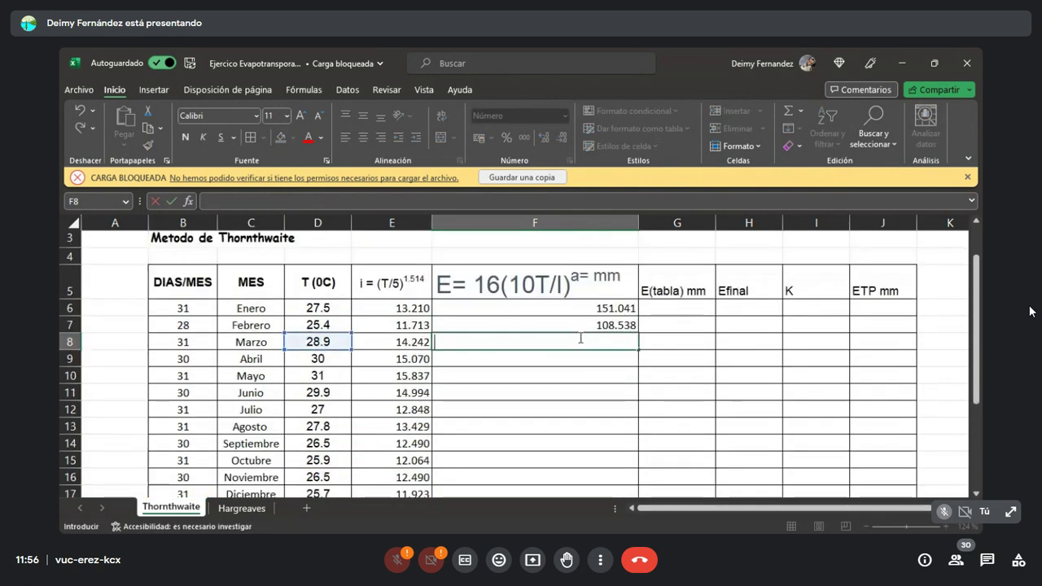
pyautogui.click(946, 340)
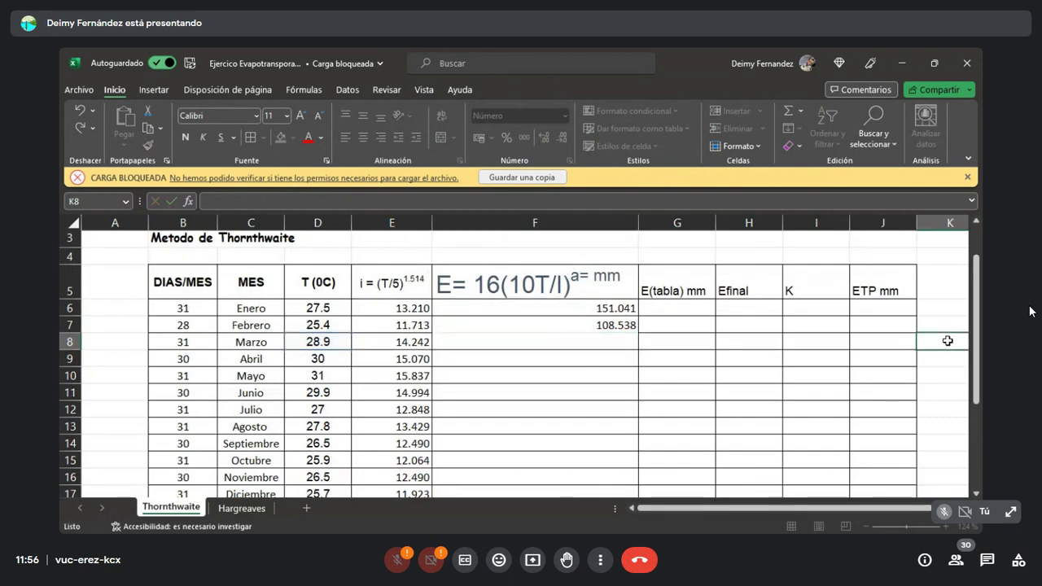
pyautogui.click(579, 346)
pyautogui.moveTo(575, 326); pyautogui.dragTo(579, 377)
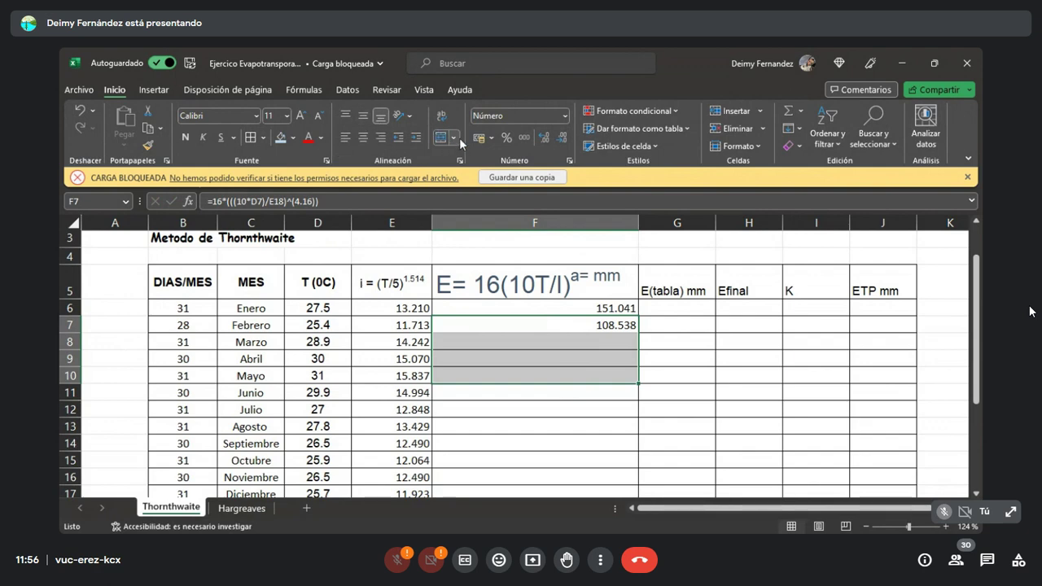
pyautogui.click(457, 137)
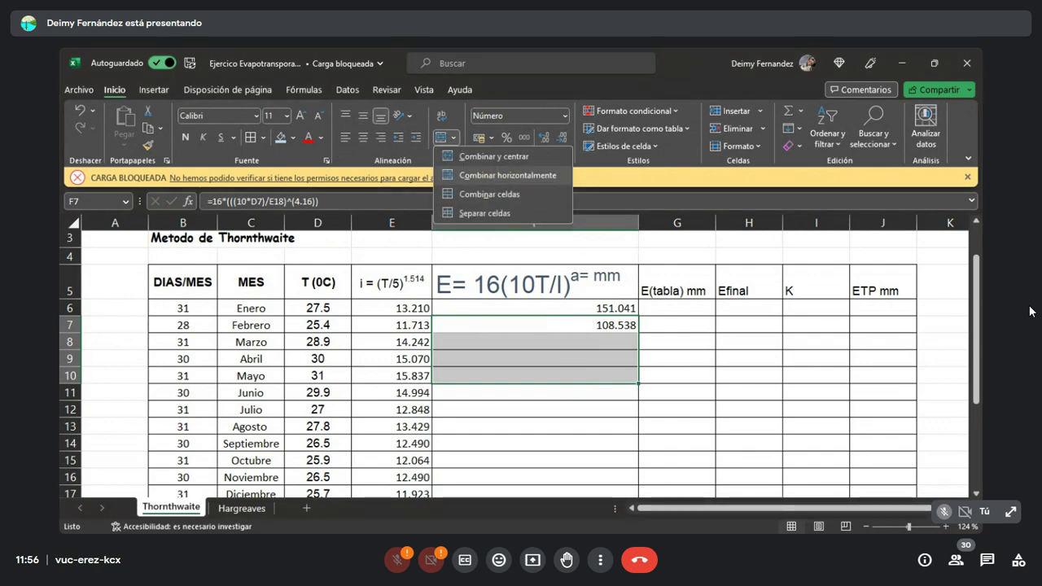
pyautogui.press('Escape')
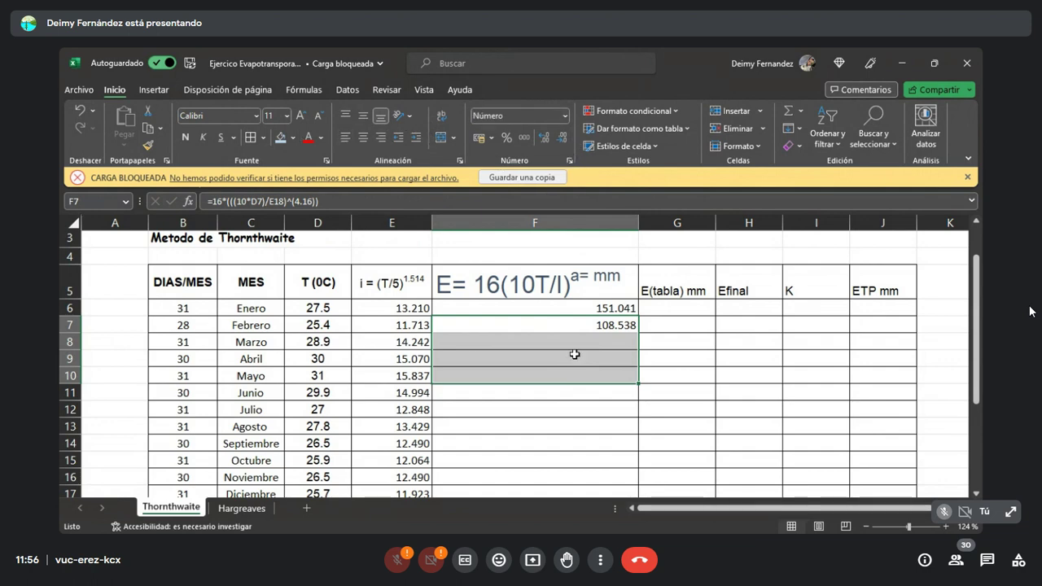
pyautogui.click(551, 393)
pyautogui.moveTo(568, 319); pyautogui.dragTo(572, 336)
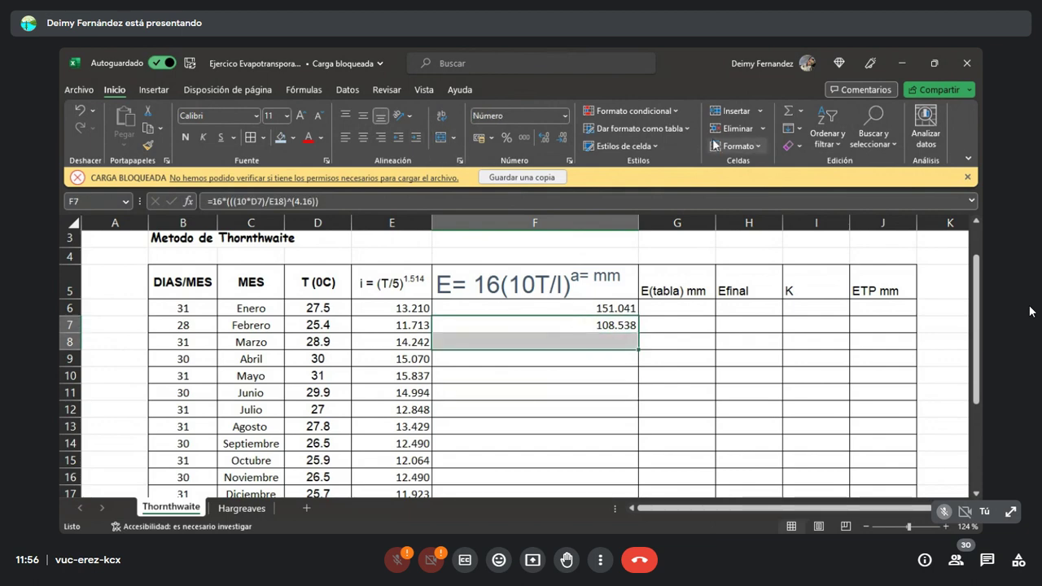
pyautogui.click(265, 139)
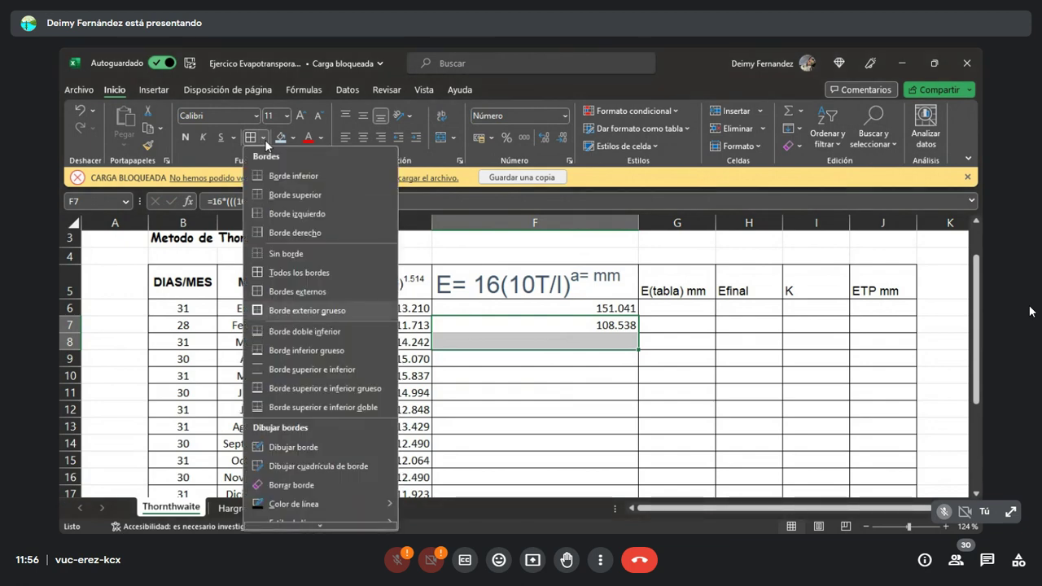
pyautogui.click(265, 140)
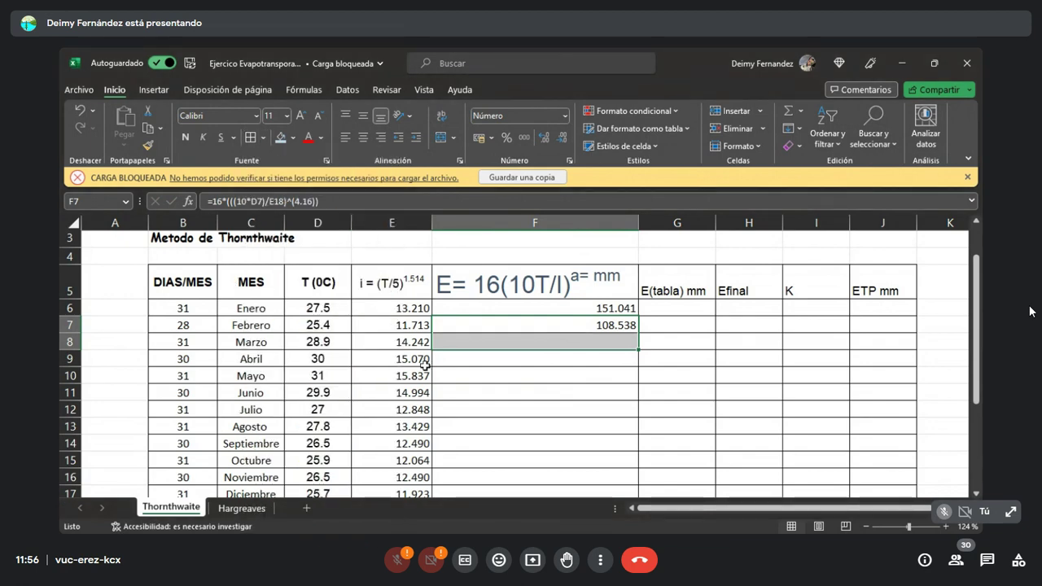
pyautogui.click(586, 443)
pyautogui.click(552, 342)
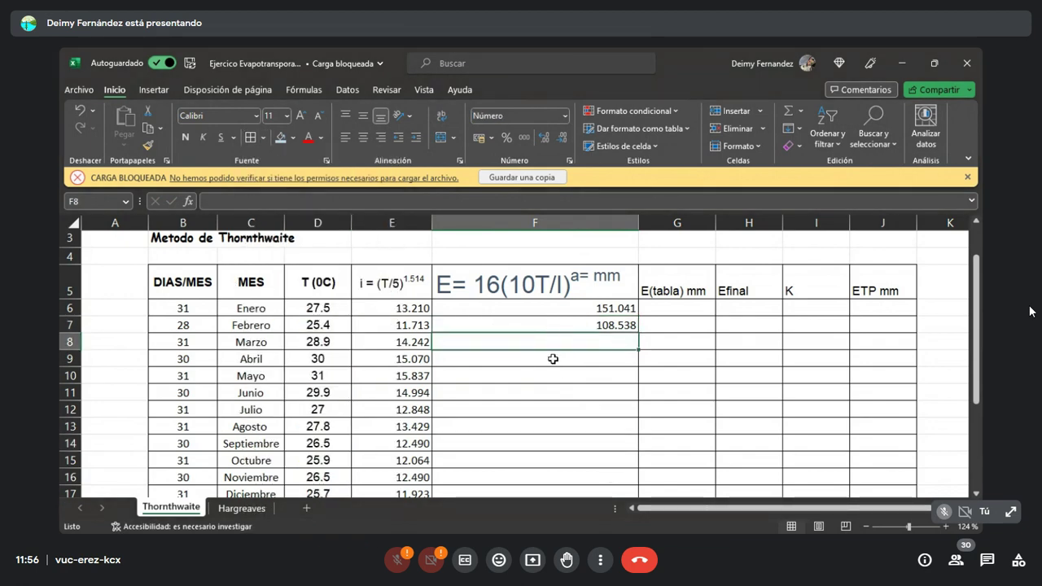
pyautogui.click(553, 359)
pyautogui.click(579, 379)
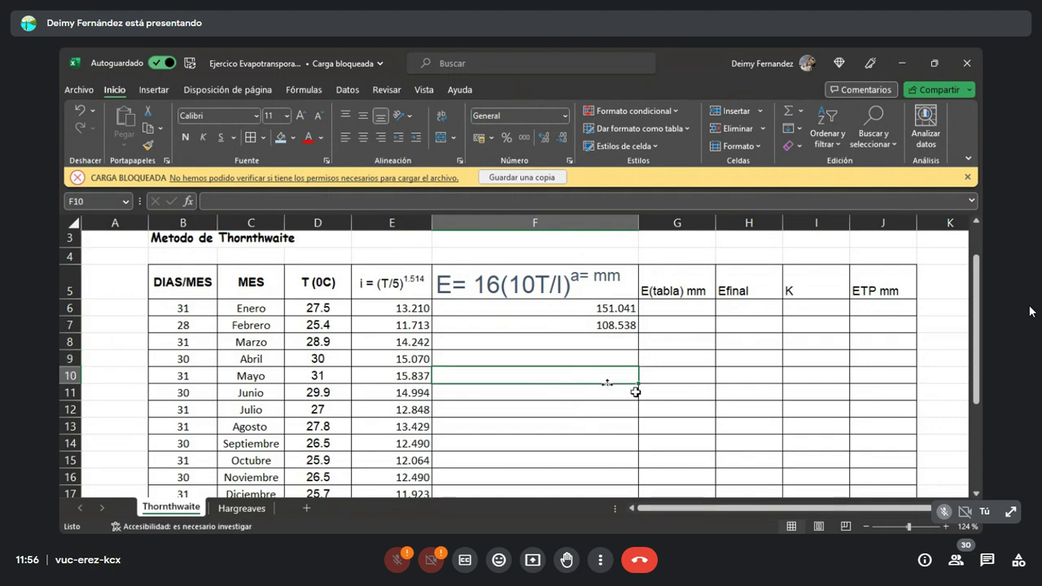
pyautogui.click(596, 345)
pyautogui.click(617, 364)
pyautogui.click(592, 342)
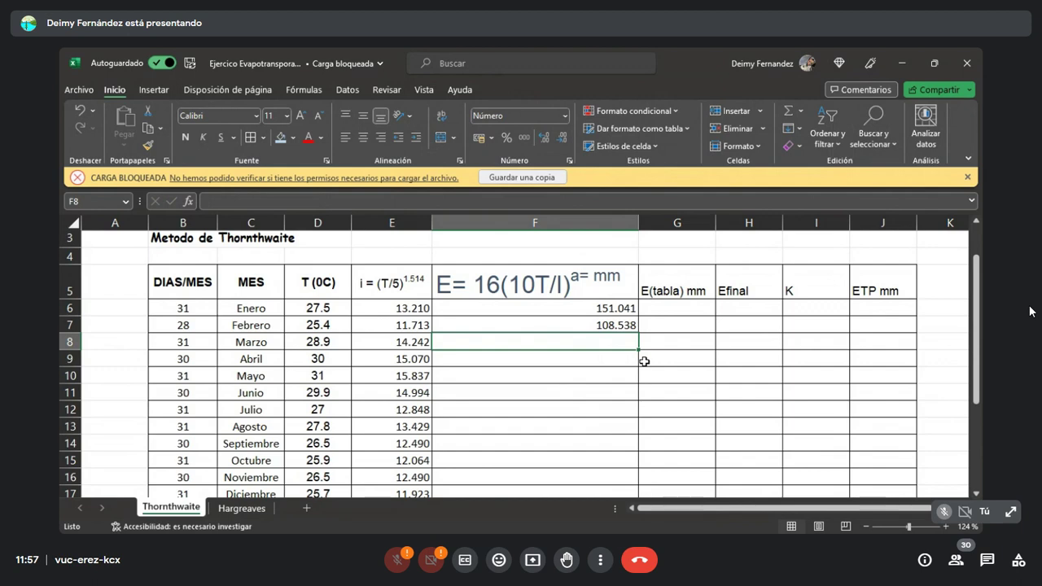
pyautogui.write('=')
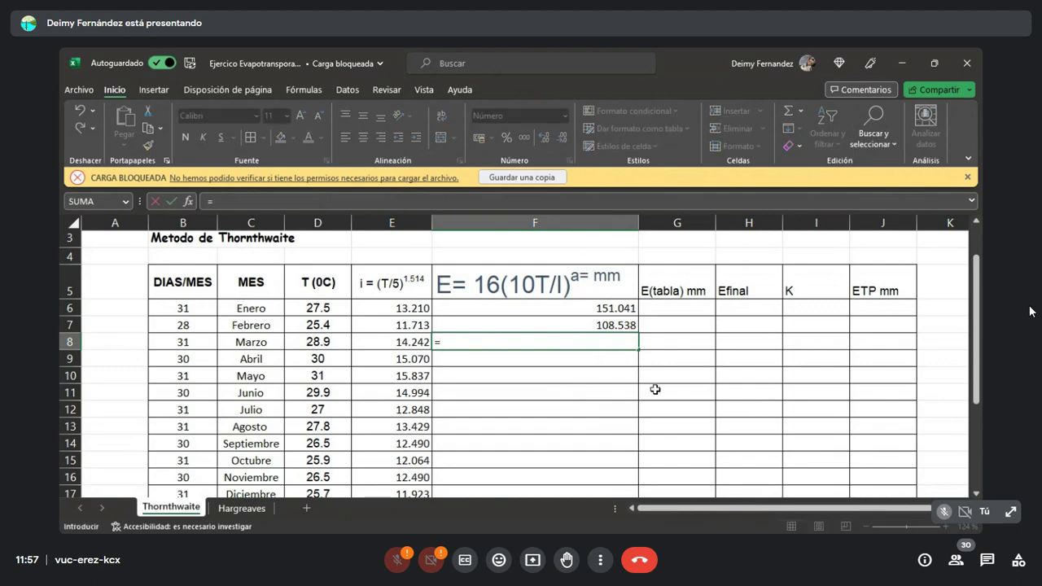
pyautogui.press('Escape')
pyautogui.click(553, 388)
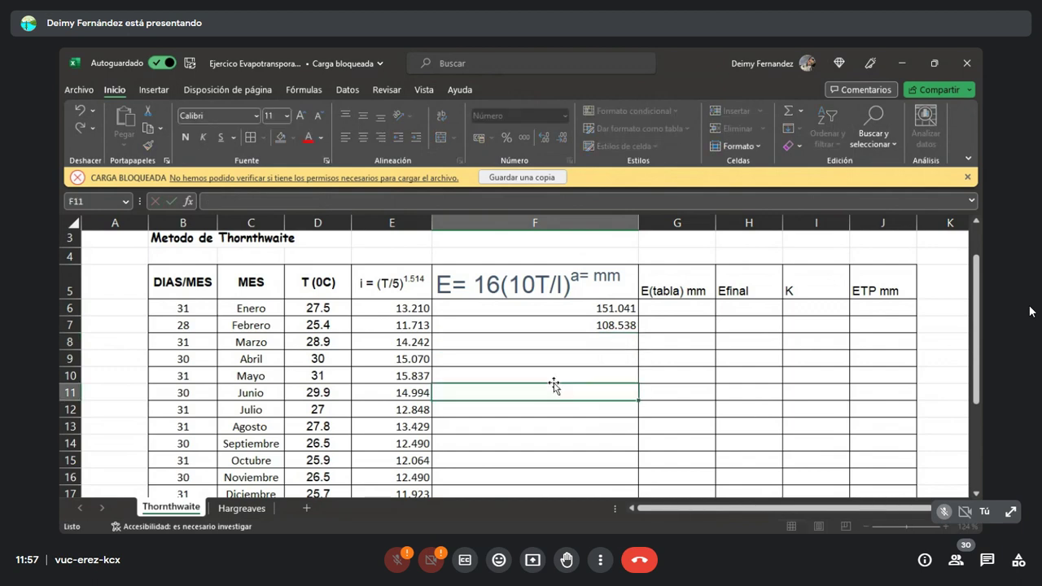
pyautogui.click(493, 346)
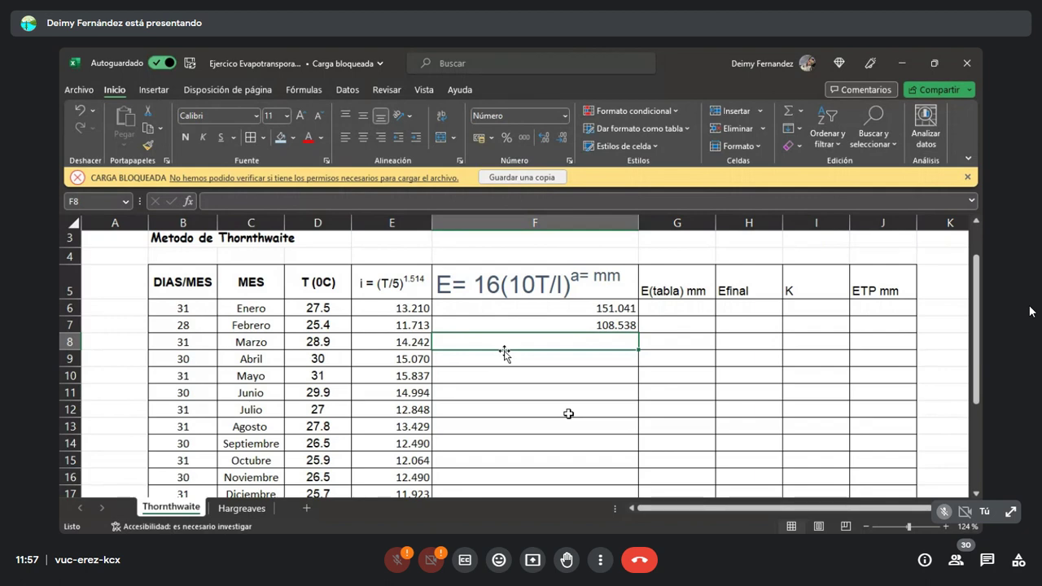
pyautogui.scroll(-2, 606, 370)
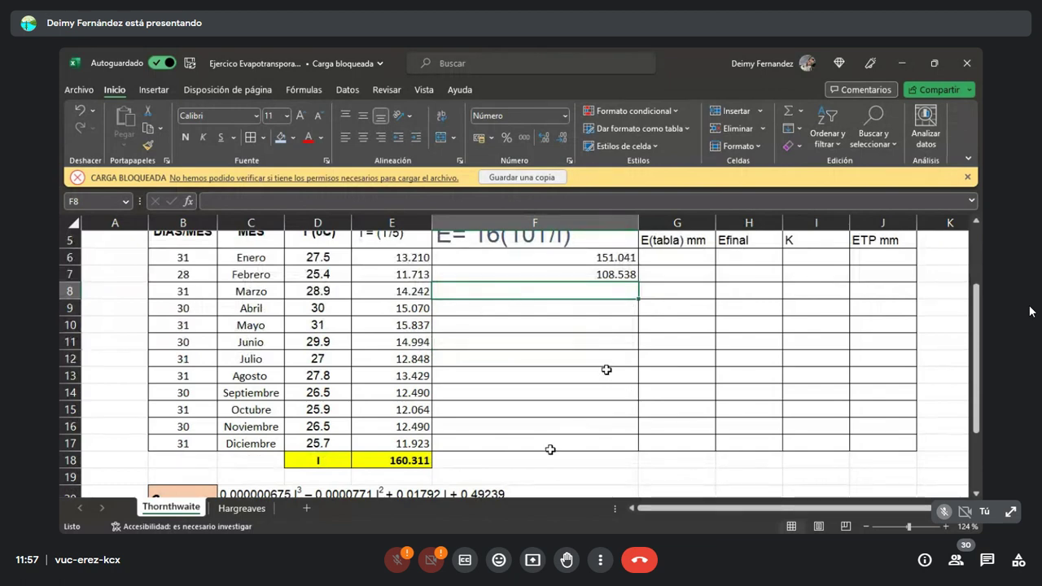
# Review the Thornthwaite table's monthly temperatures, i values and total index I alongside the January and February E formulas in column F
pyautogui.scroll(-1, 493, 415)
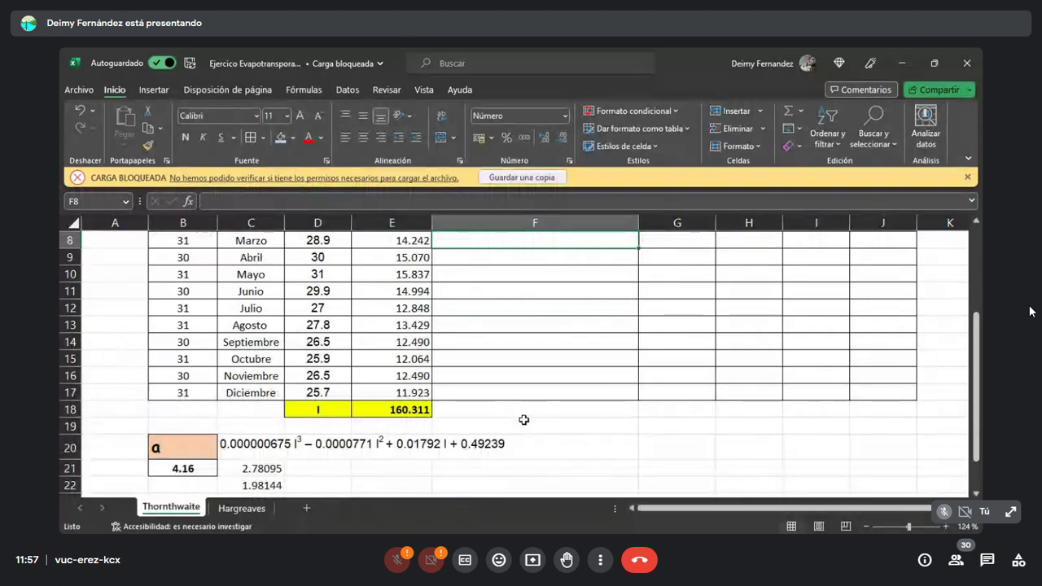
pyautogui.scroll(1, 517, 418)
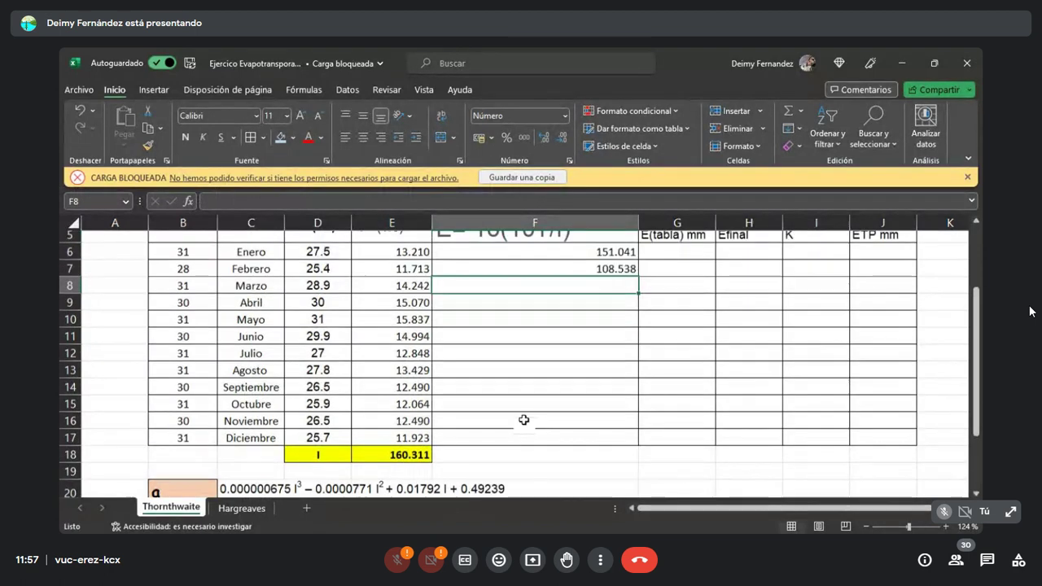
pyautogui.scroll(1, 518, 419)
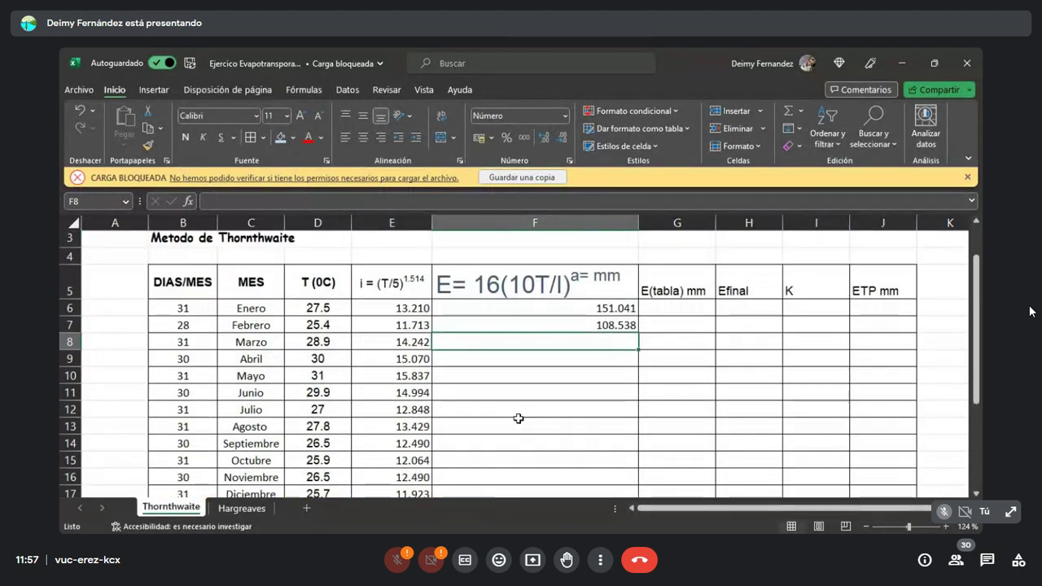
pyautogui.click(604, 423)
pyautogui.click(600, 343)
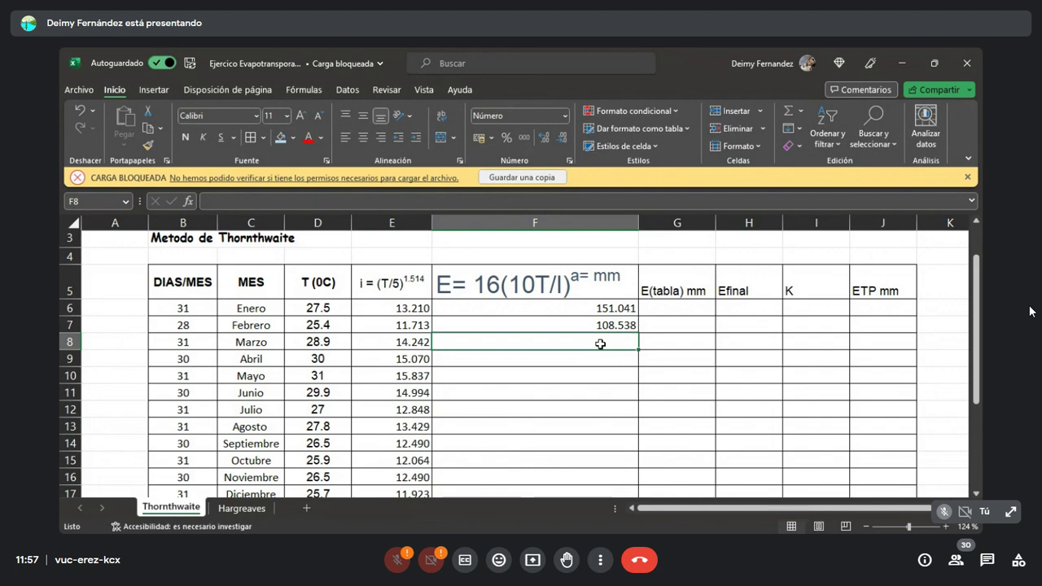
pyautogui.click(316, 360)
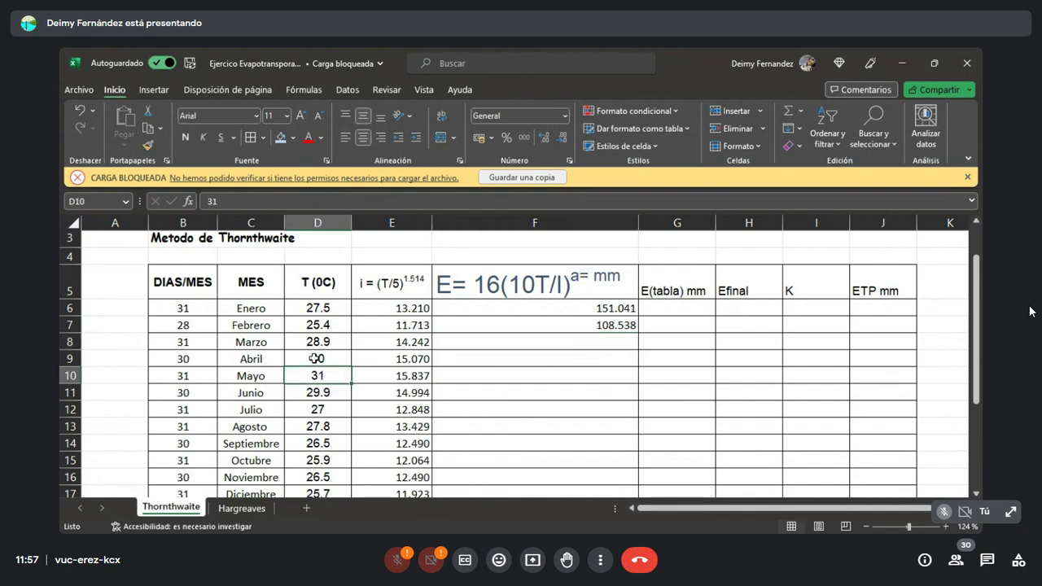
pyautogui.click(334, 335)
pyautogui.click(395, 341)
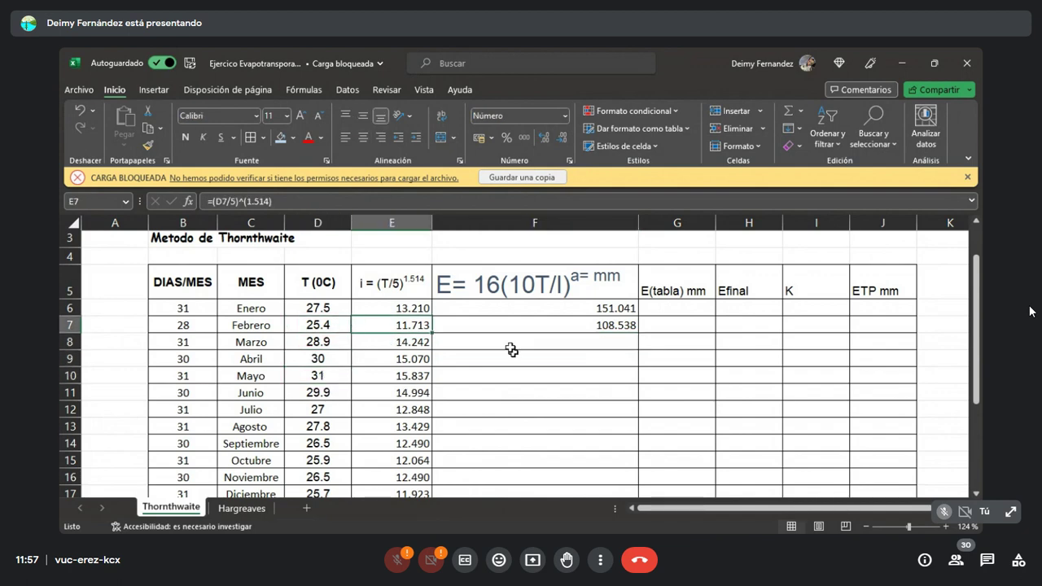
pyautogui.click(512, 346)
pyautogui.click(523, 322)
pyautogui.scroll(-1, 369, 339)
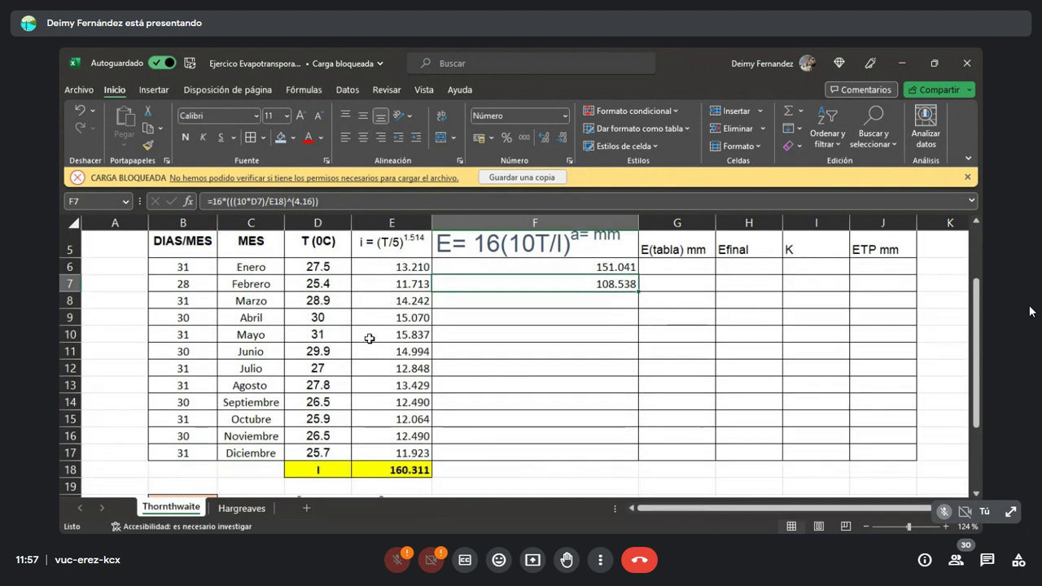
pyautogui.scroll(1, 344, 347)
pyautogui.click(336, 361)
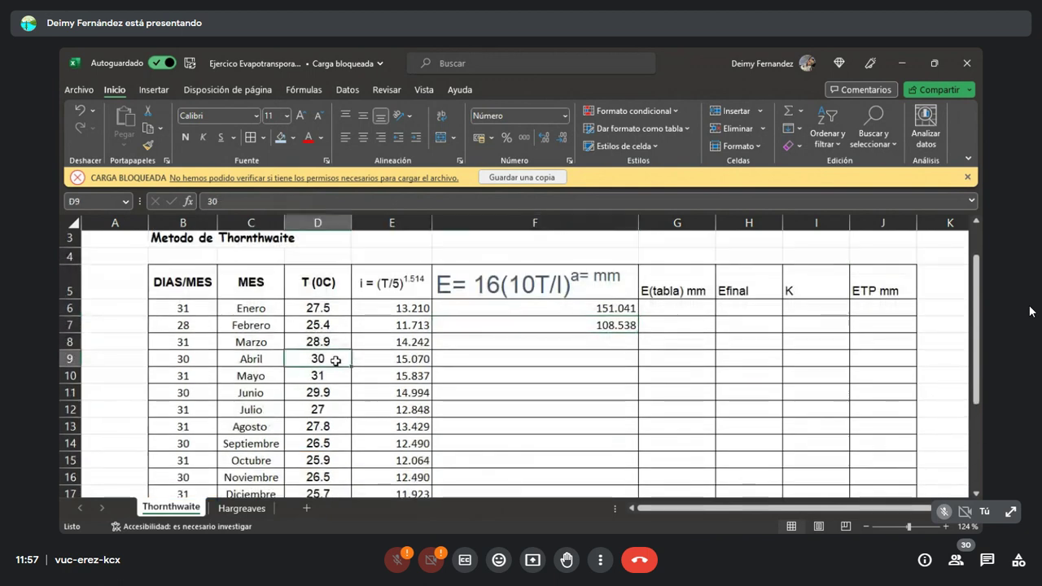
pyautogui.click(427, 380)
pyautogui.scroll(1, 568, 316)
pyautogui.scroll(-1, 510, 385)
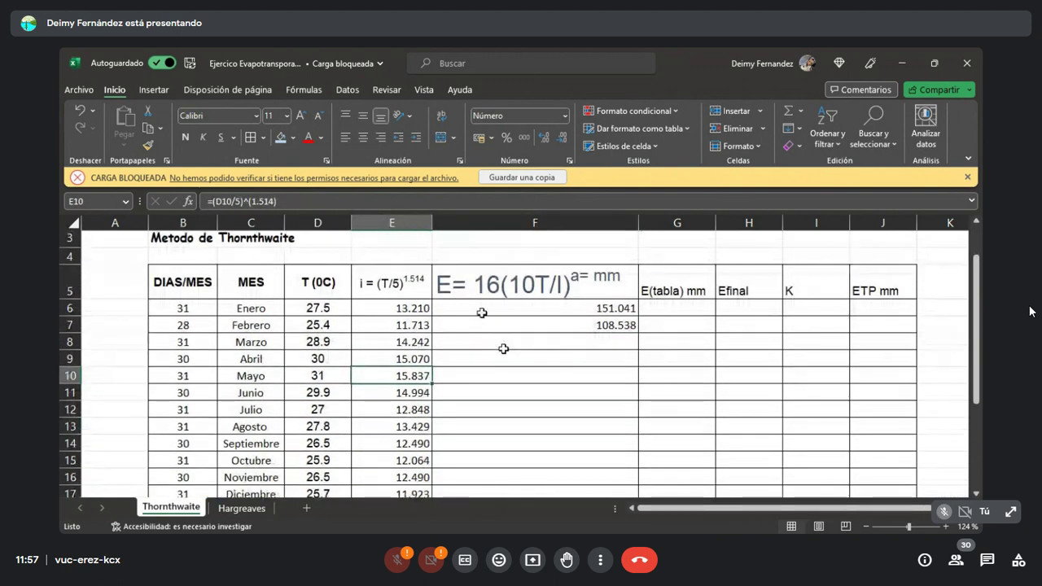
pyautogui.click(482, 306)
pyautogui.click(554, 322)
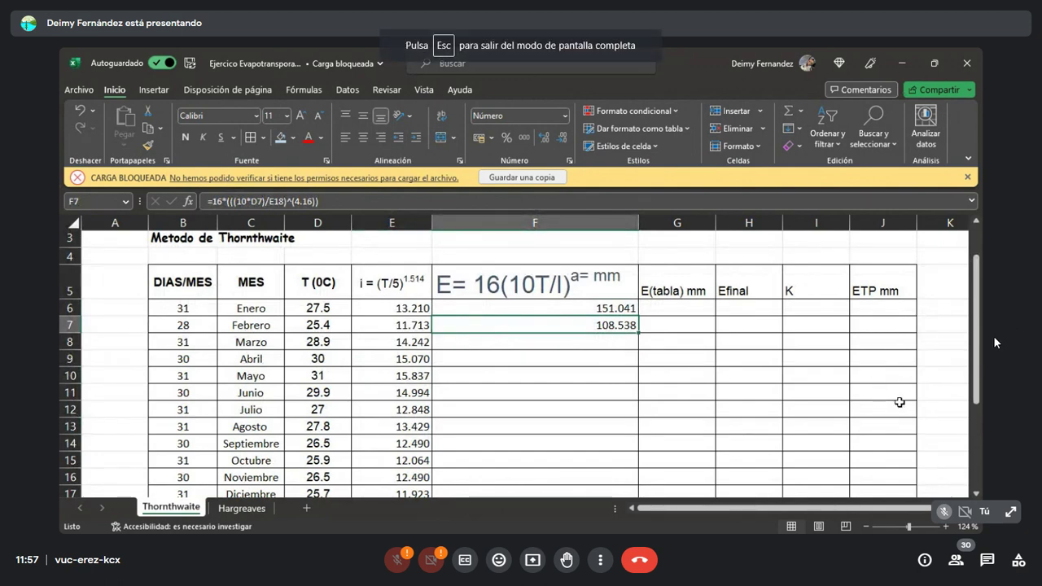
pyautogui.scroll(1, 624, 350)
pyautogui.click(675, 356)
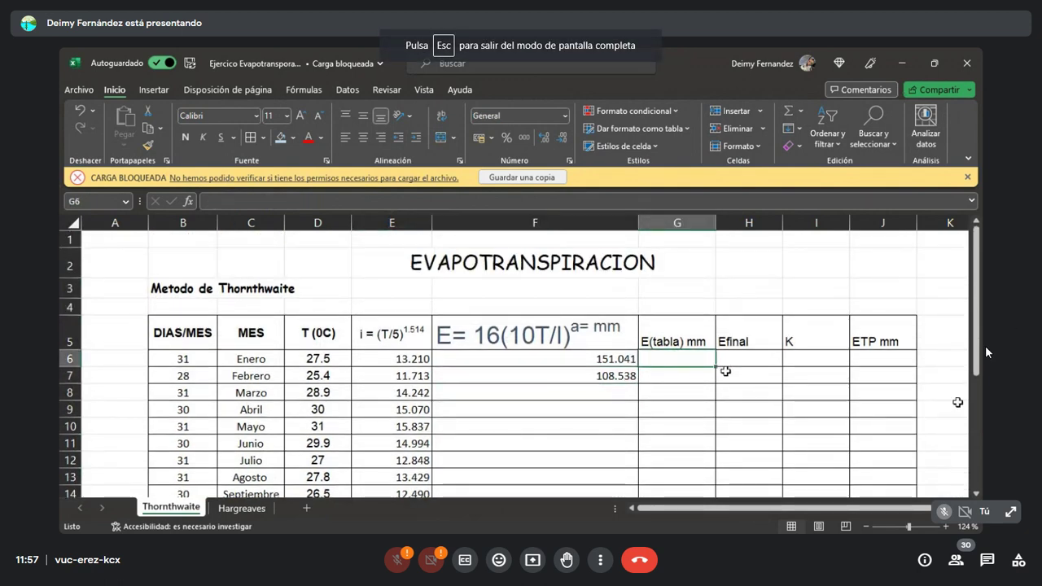
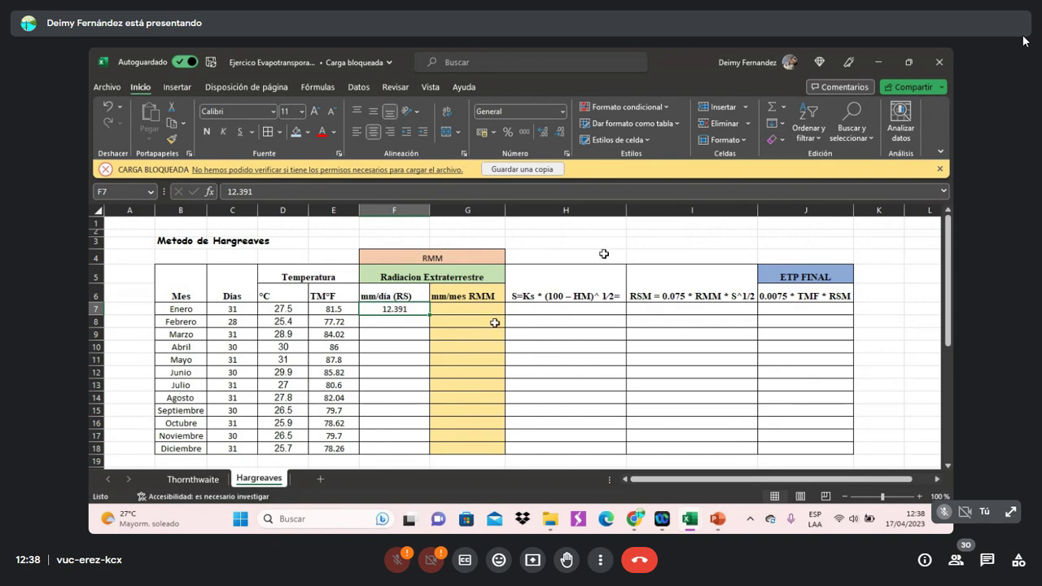
# Calculate January's monthly extraterrestrial radiation RMM in G7 of the Hargreaves sheet with the formula =F7*C7
pyautogui.click(598, 237)
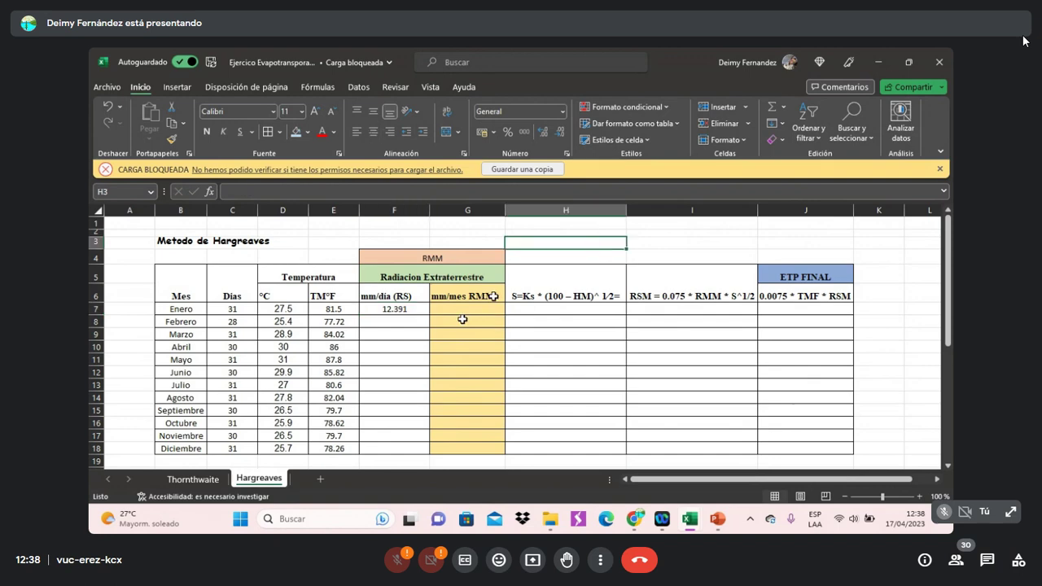
pyautogui.click(464, 310)
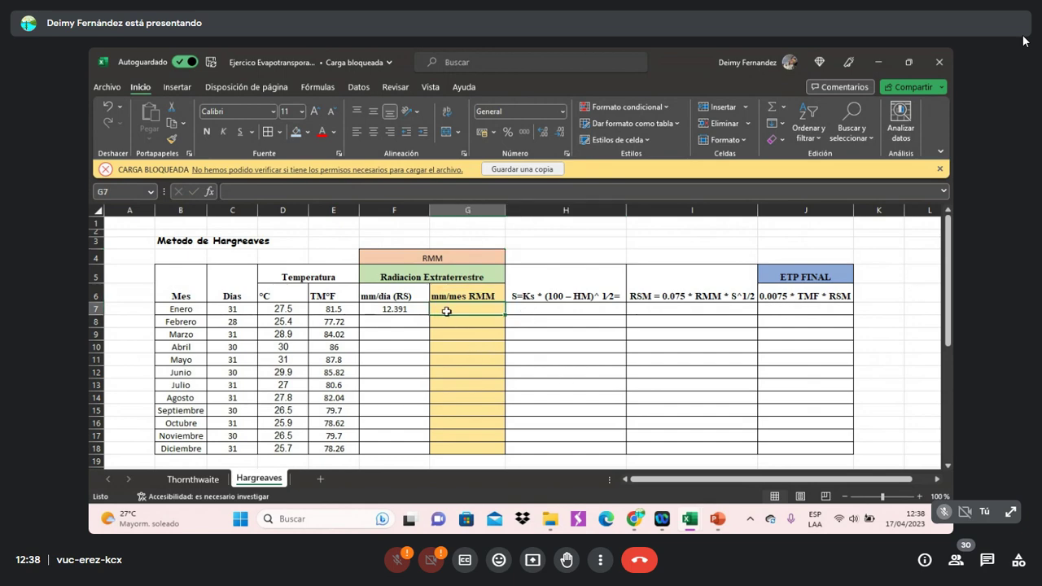
pyautogui.click(720, 232)
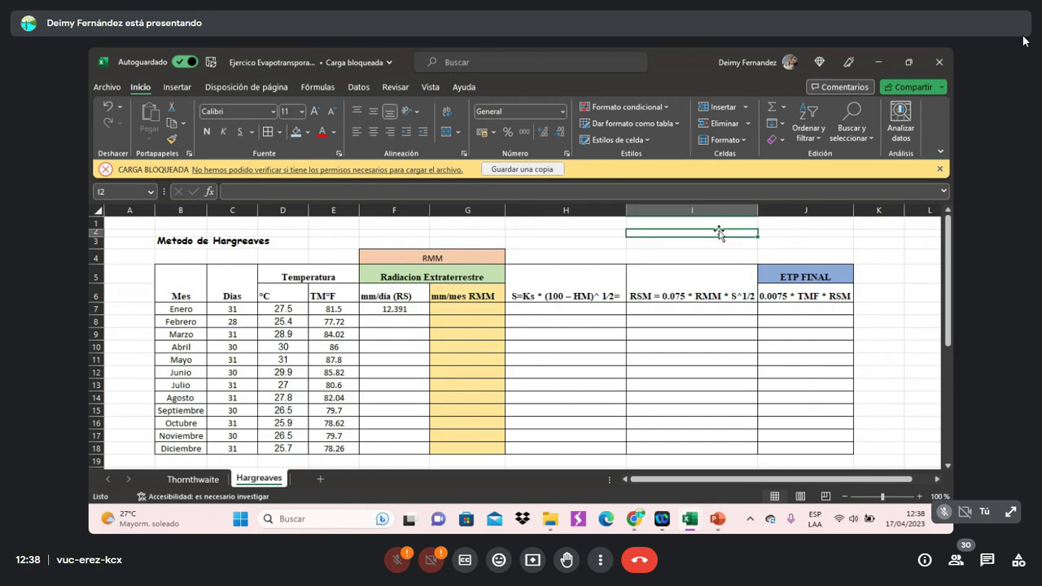
pyautogui.click(394, 310)
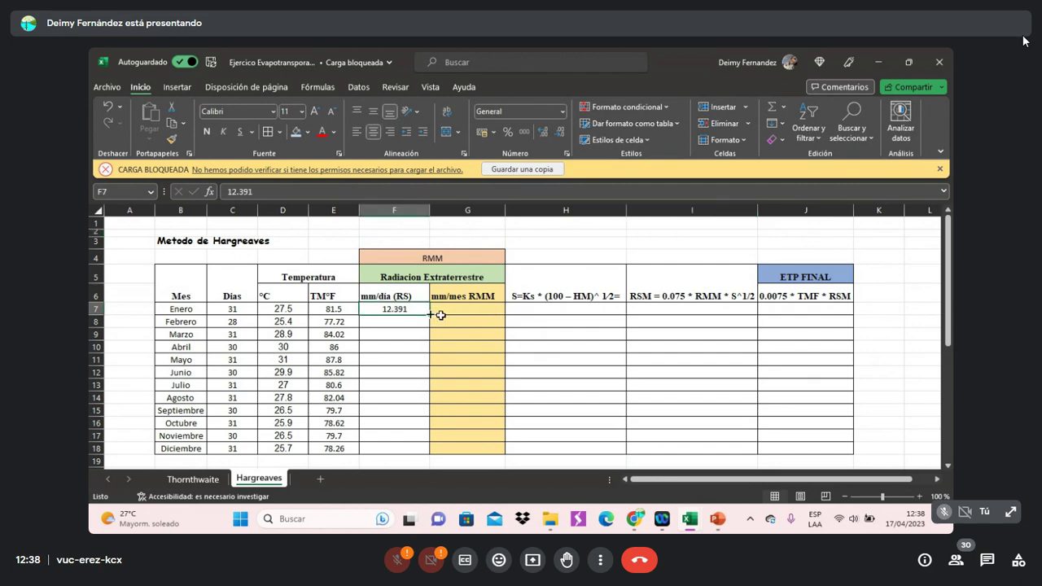
pyautogui.click(471, 314)
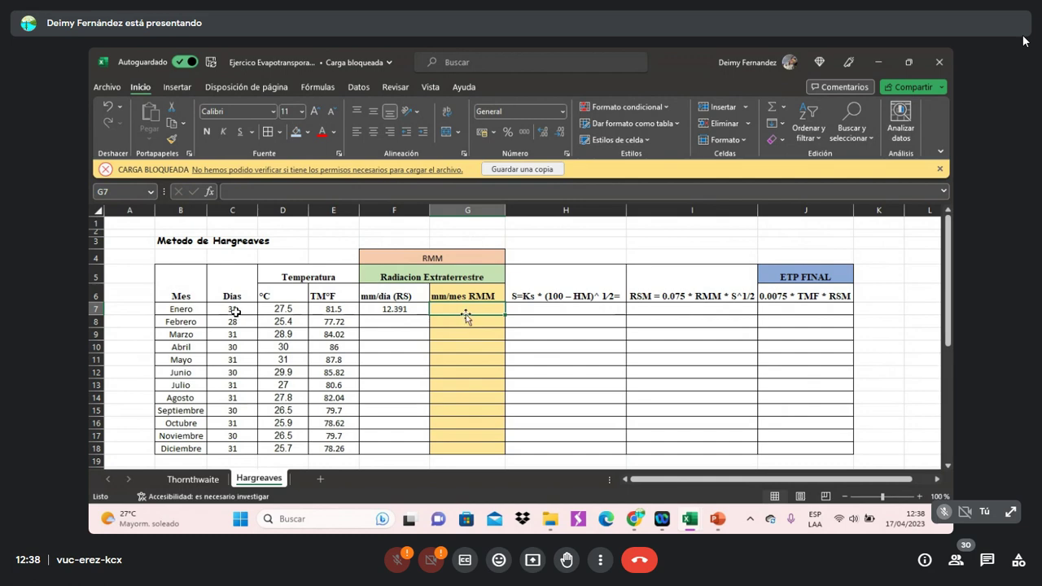
pyautogui.moveTo(232, 309); pyautogui.dragTo(216, 450)
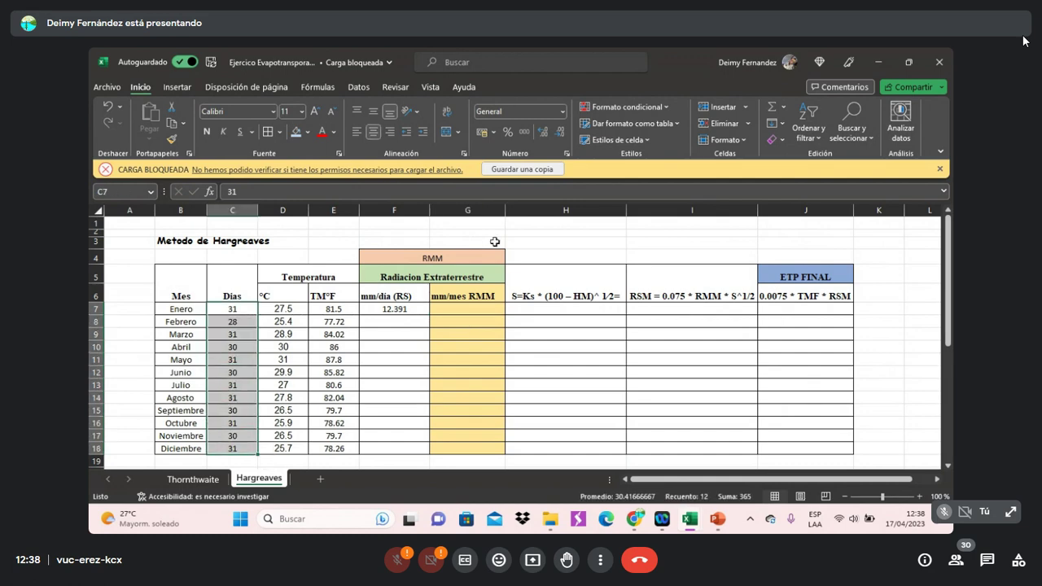
pyautogui.click(460, 313)
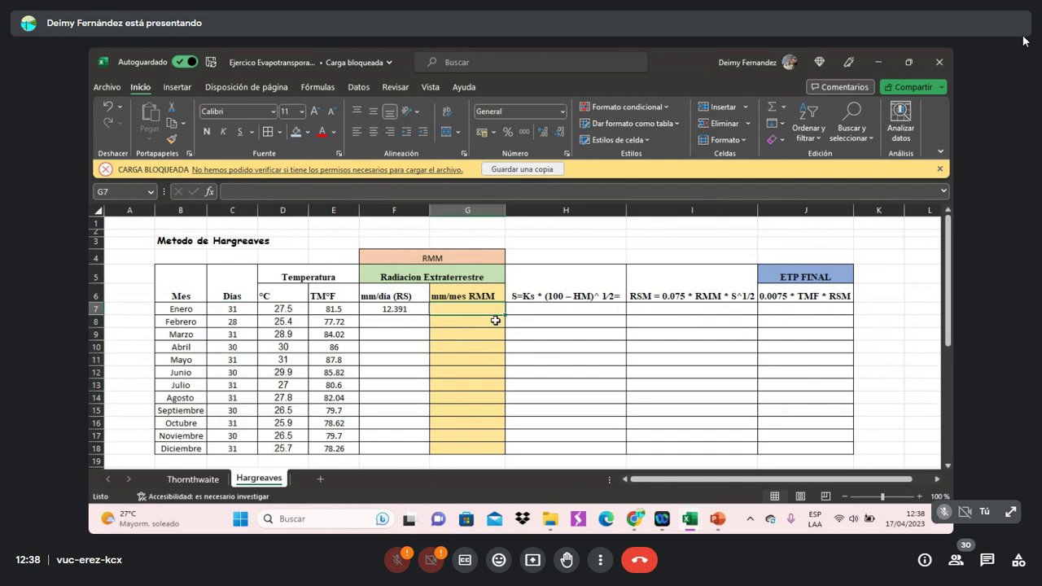
pyautogui.write('=')
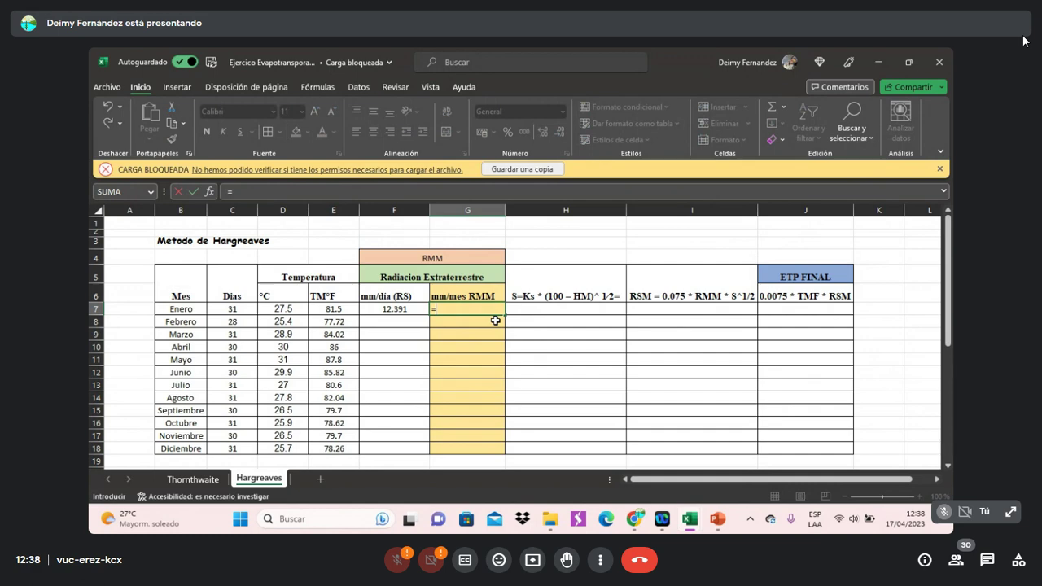
pyautogui.click(394, 310)
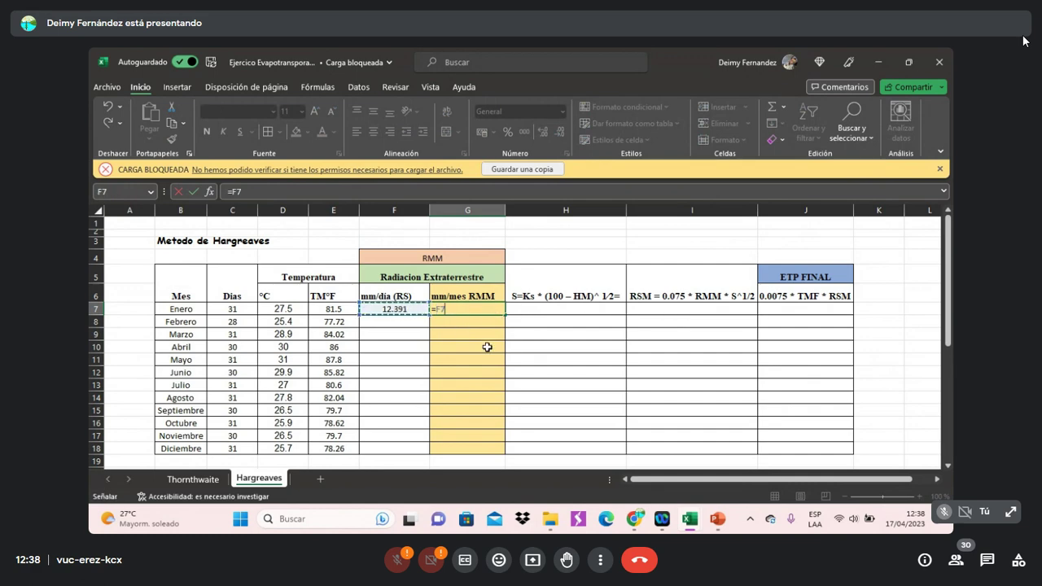
pyautogui.write('*')
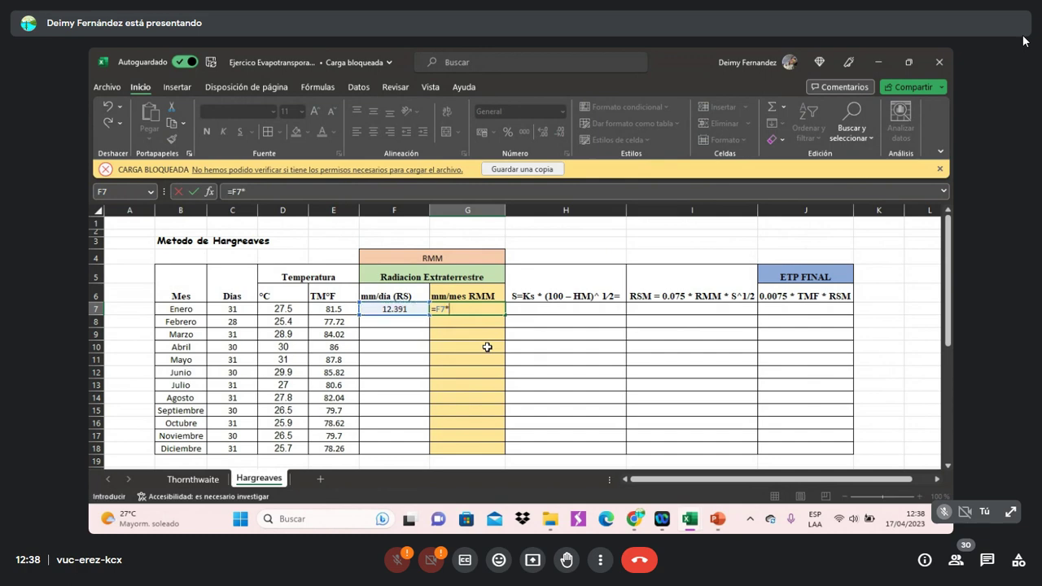
pyautogui.click(232, 307)
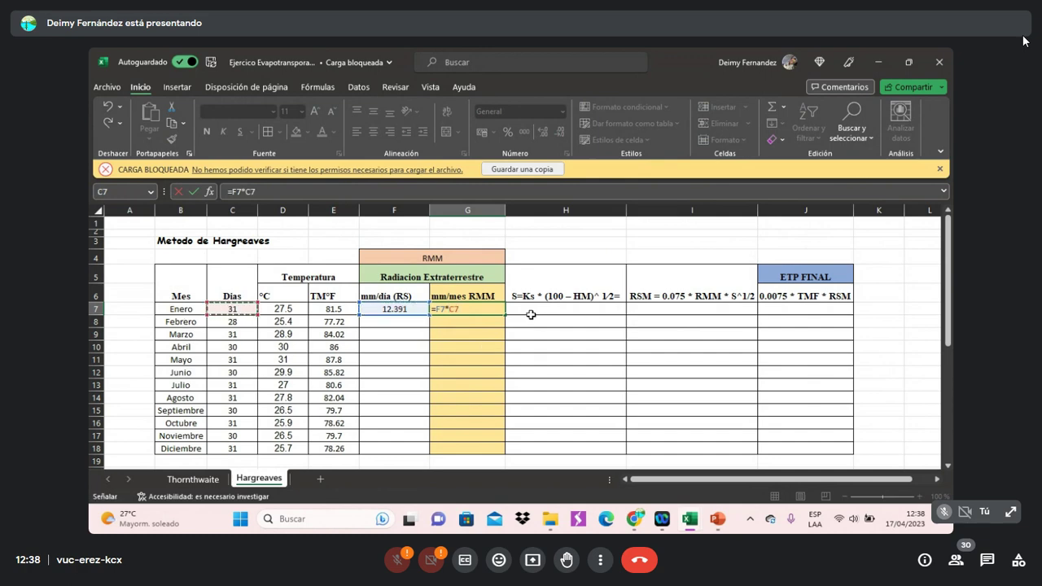
pyautogui.press('Return')
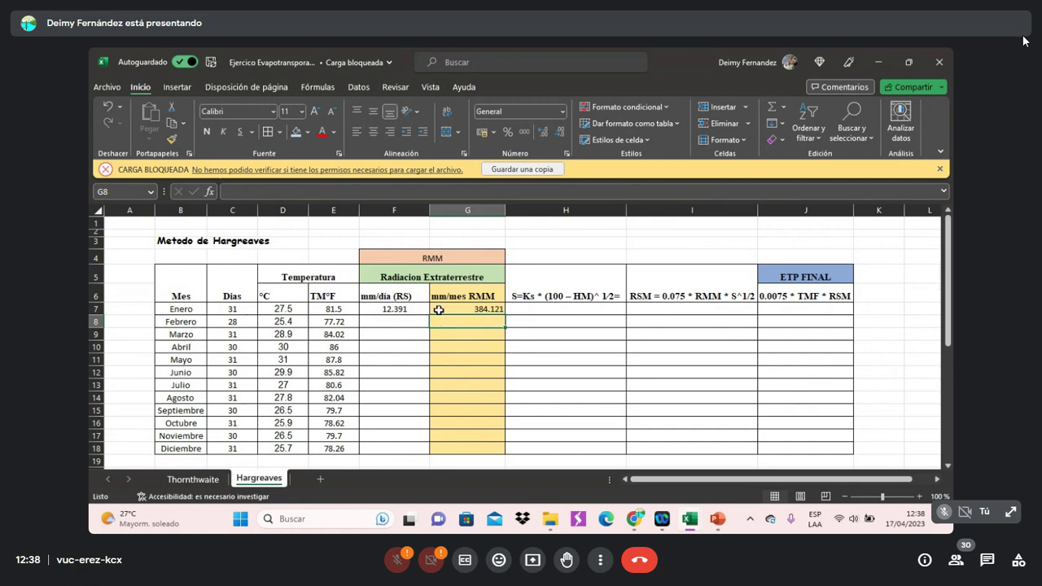
# Review January's daily radiation RS in F7, the RMM formula in G7 and the S column beside it
pyautogui.click(525, 311)
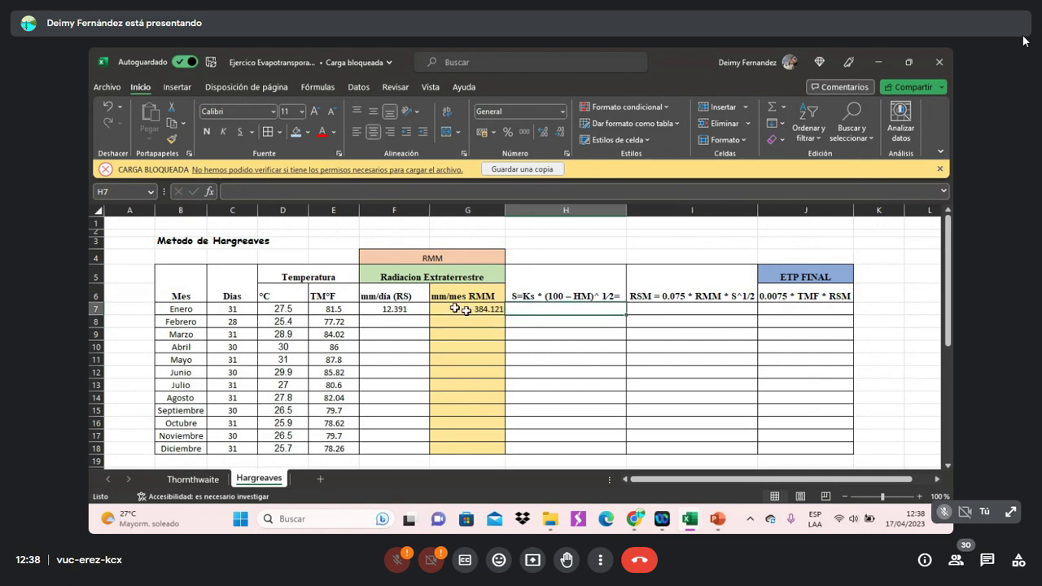
pyautogui.moveTo(460, 315); pyautogui.dragTo(533, 318)
pyautogui.click(545, 318)
pyautogui.click(468, 313)
pyautogui.click(399, 309)
pyautogui.click(471, 315)
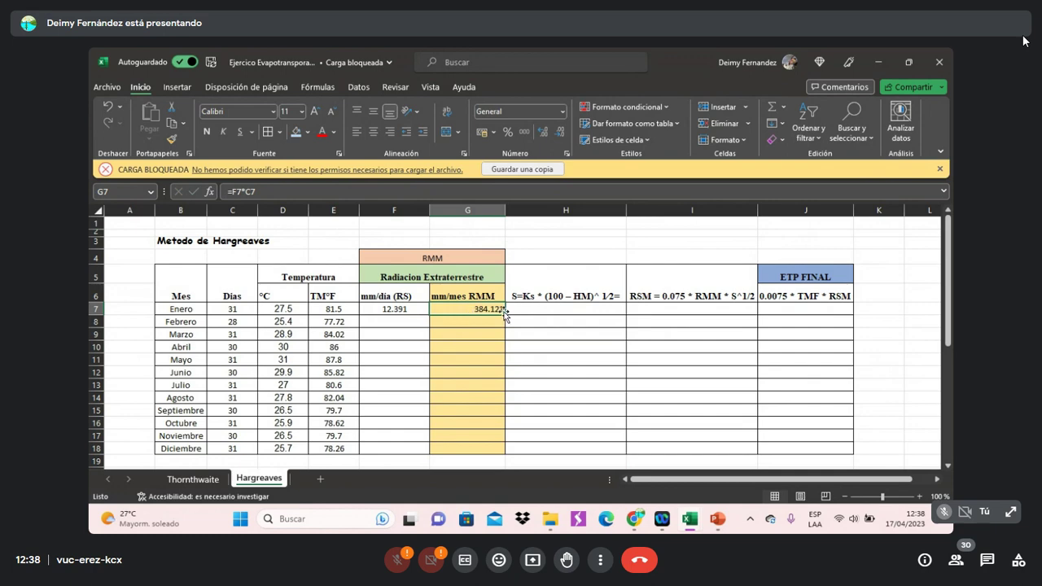
pyautogui.click(470, 332)
pyautogui.click(419, 311)
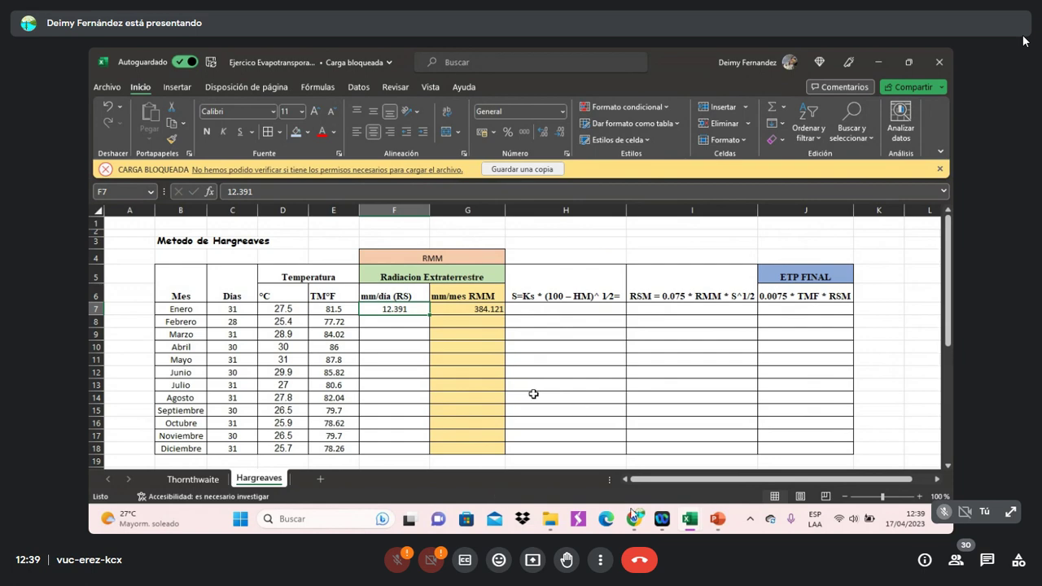
# Switch to the PowerPoint presentation, check January's RS and RMM worked example on slide 17, and return to the Excel workbook
pyautogui.click(719, 525)
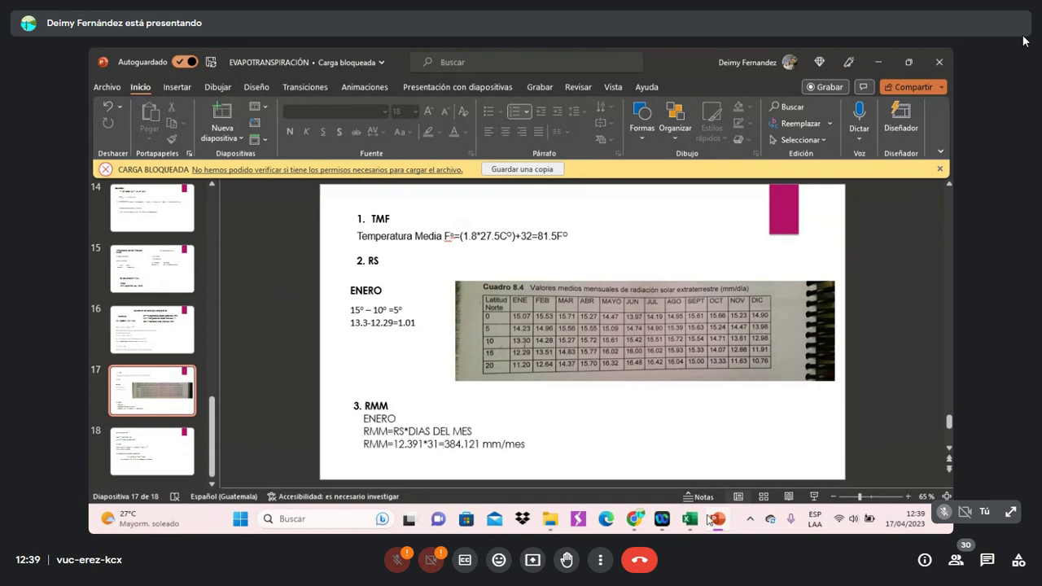
pyautogui.moveTo(708, 521)
pyautogui.click(713, 525)
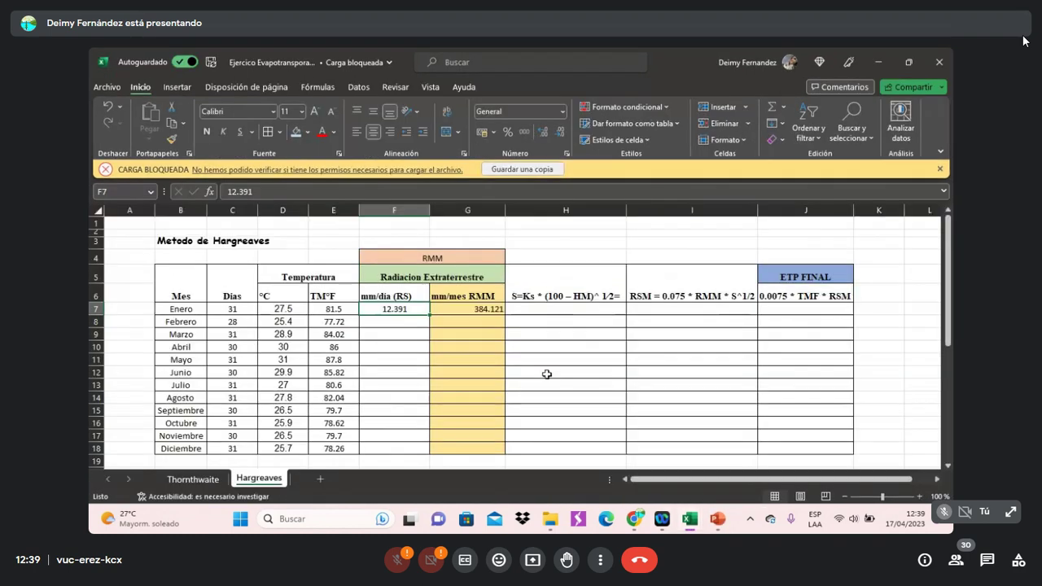
pyautogui.click(533, 310)
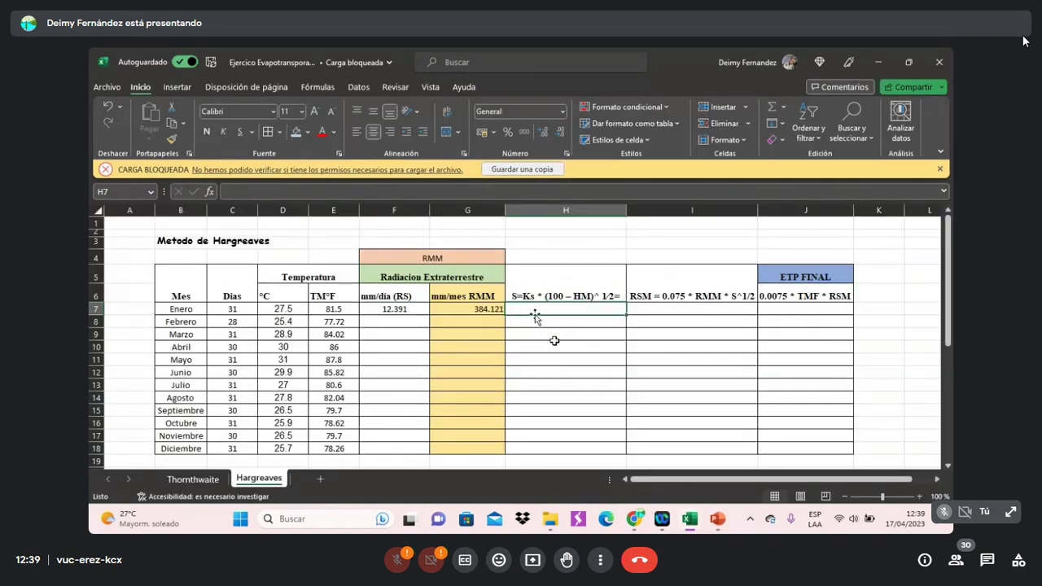
pyautogui.click(463, 312)
pyautogui.click(398, 310)
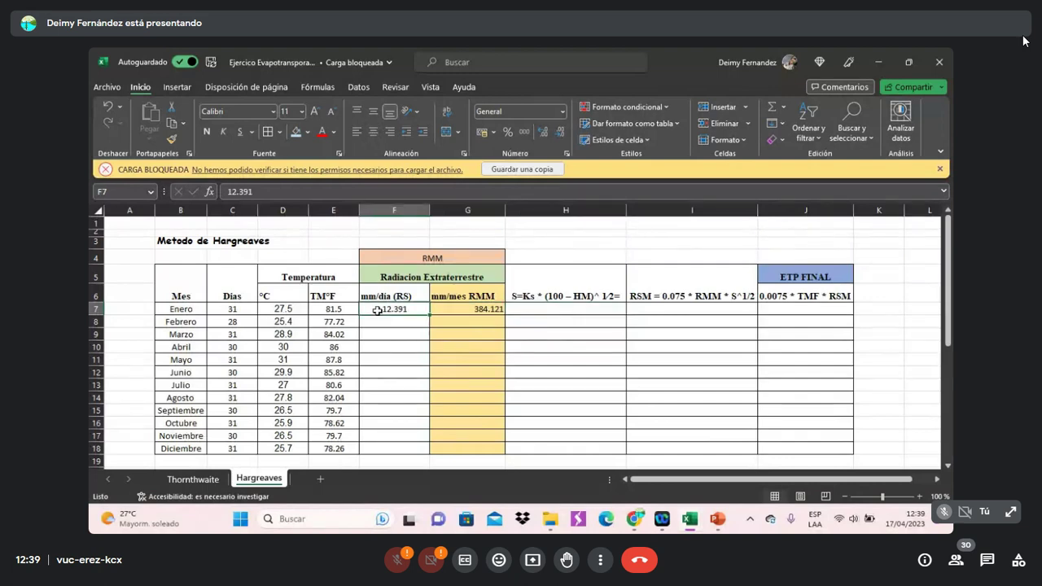
pyautogui.click(465, 312)
pyautogui.click(546, 314)
pyautogui.click(501, 333)
pyautogui.click(398, 309)
pyautogui.click(465, 310)
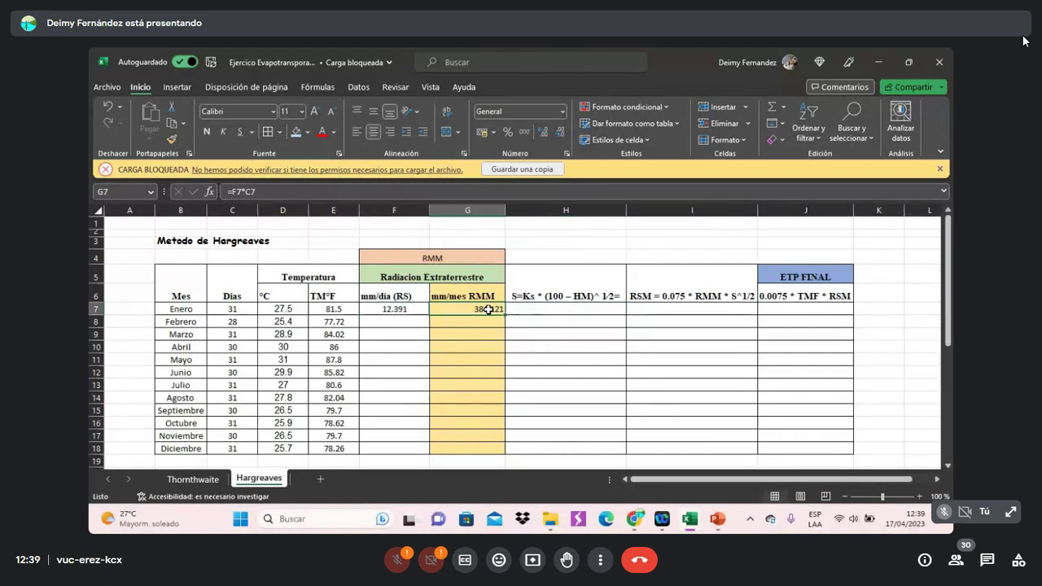
pyautogui.click(565, 310)
pyautogui.click(511, 348)
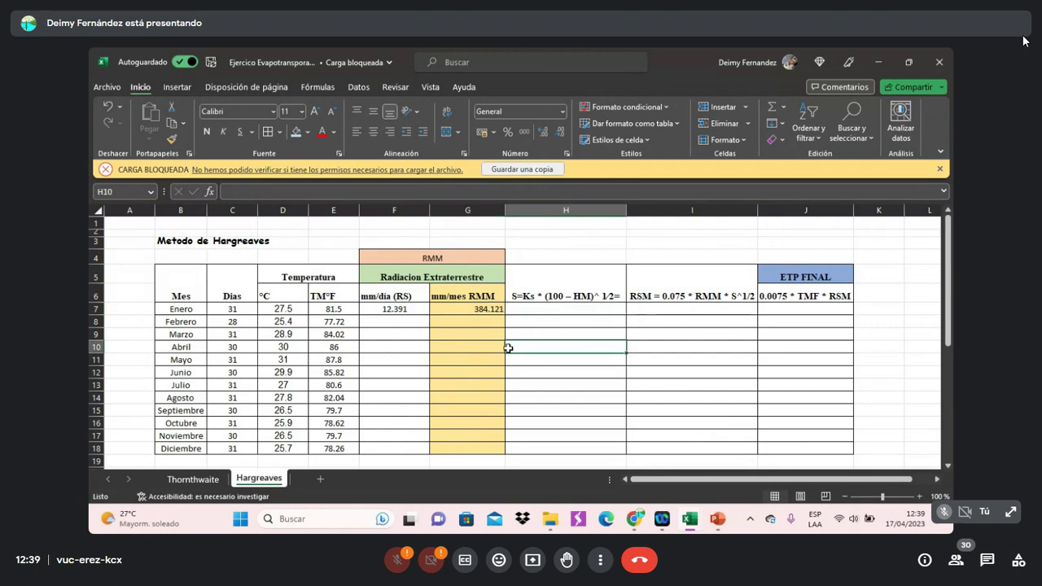
pyautogui.click(382, 315)
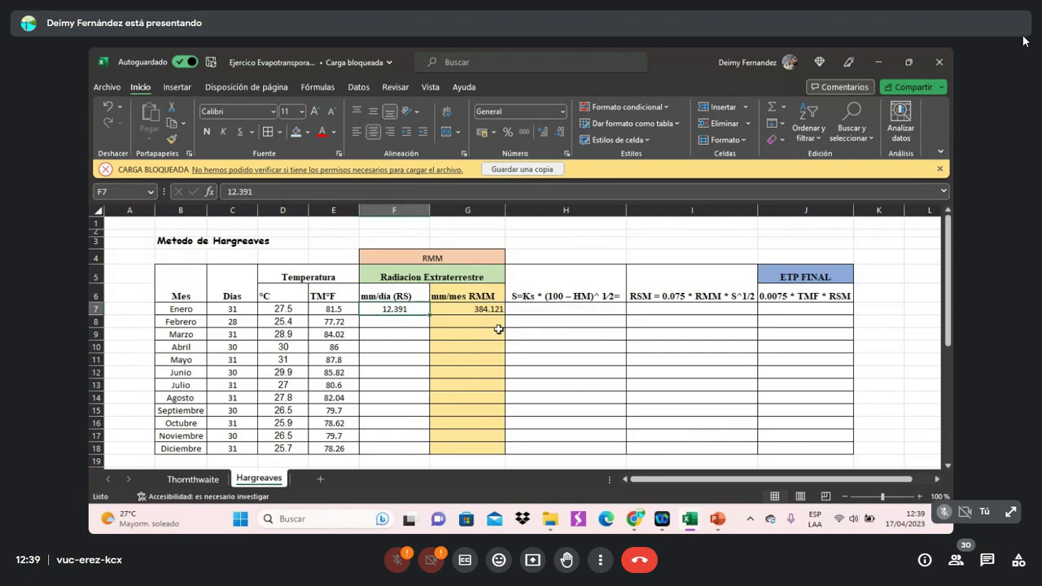
pyautogui.click(554, 313)
pyautogui.click(454, 345)
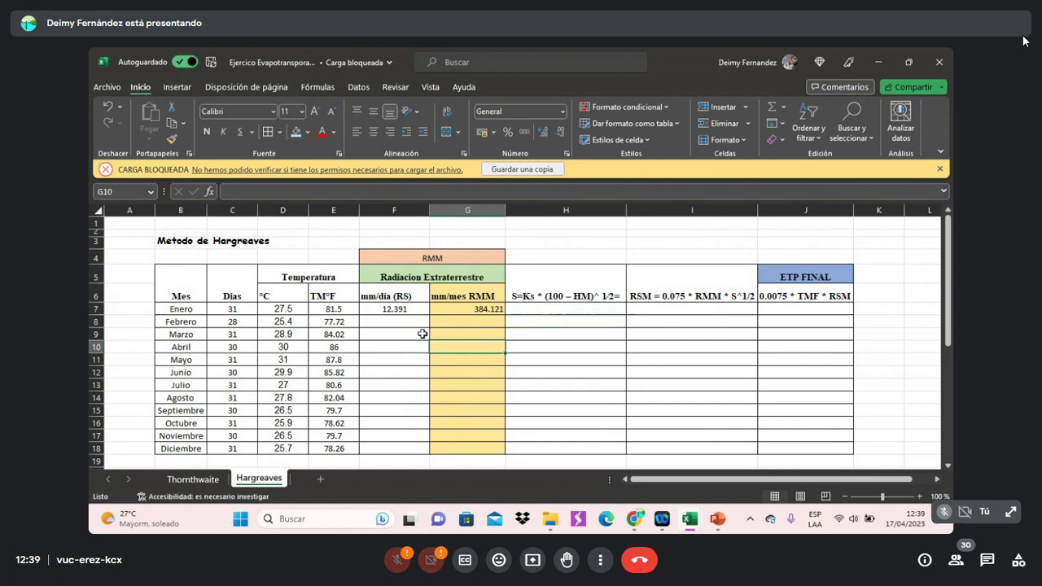
# Review January's daily radiation RS in F7, the RMM formula in G7 and the column headings for S, RSM and final ETP
pyautogui.click(399, 315)
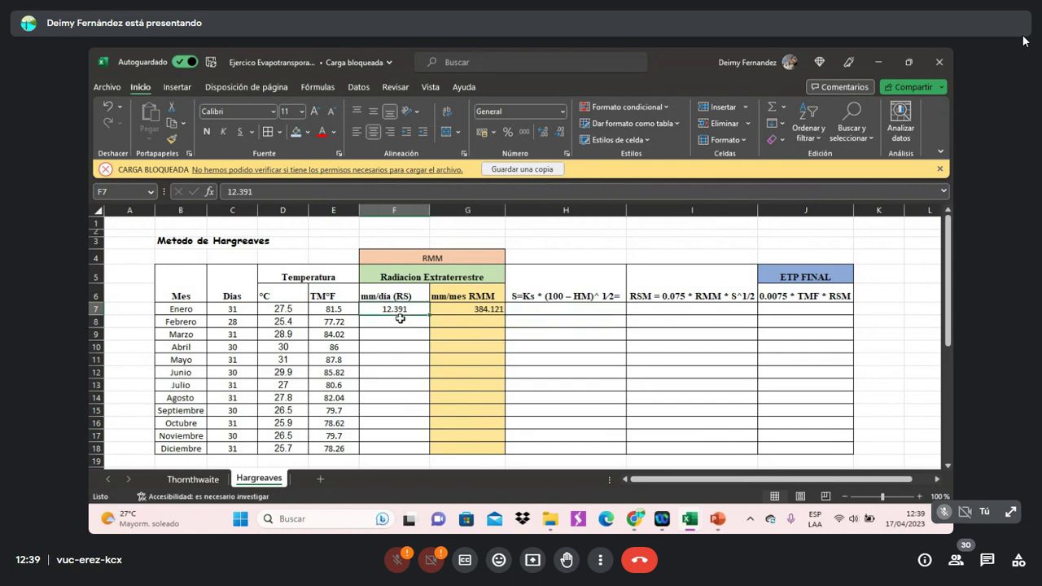
pyautogui.click(456, 311)
pyautogui.click(535, 305)
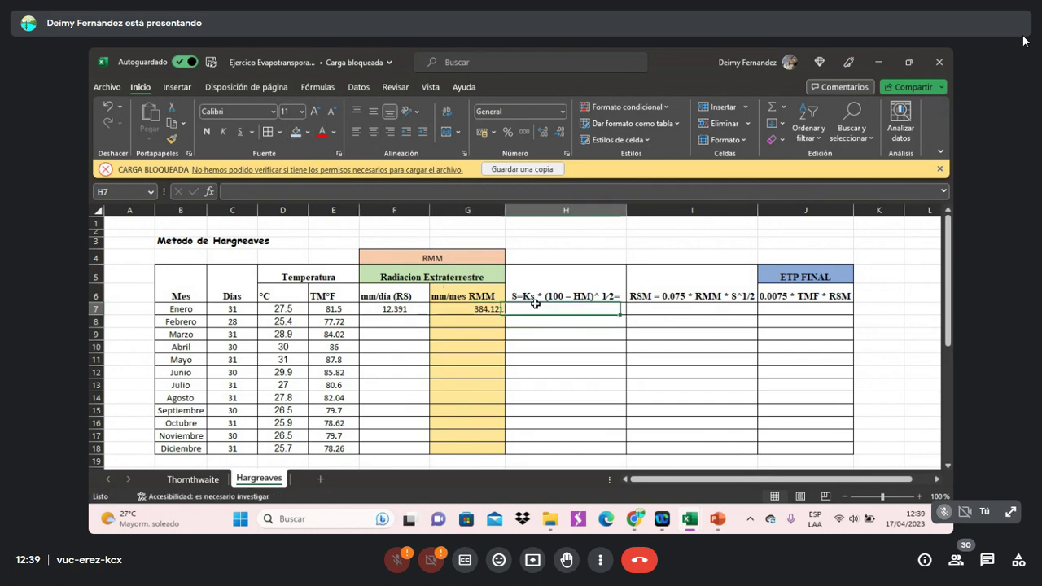
pyautogui.click(424, 333)
pyautogui.click(333, 316)
pyautogui.click(403, 312)
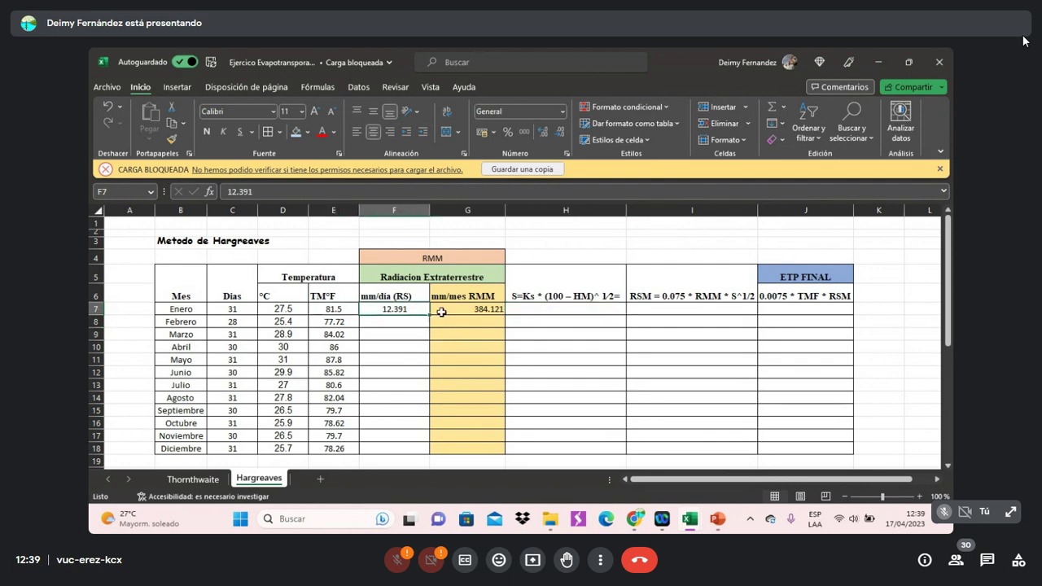
pyautogui.click(441, 312)
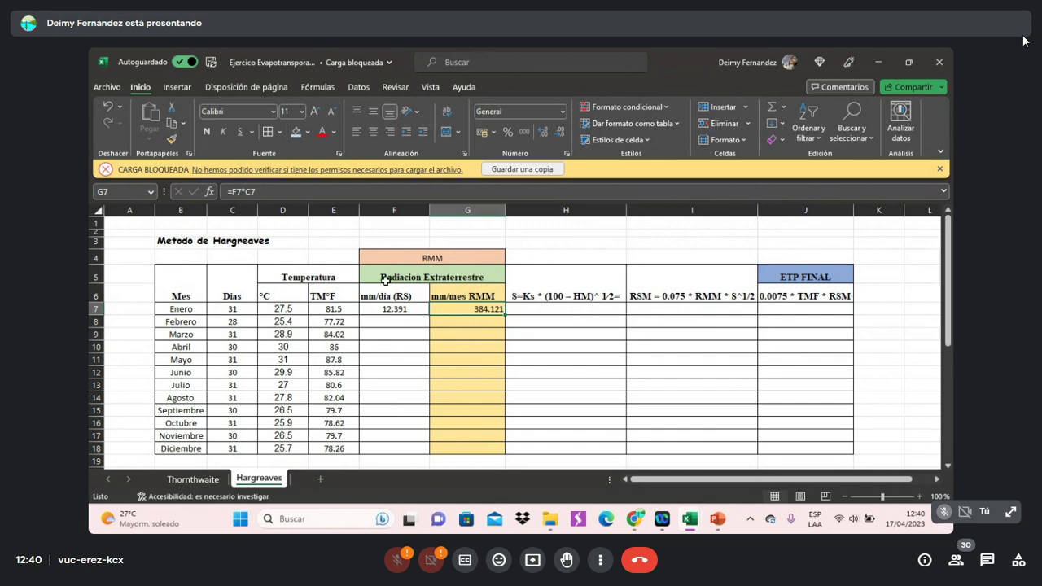
pyautogui.click(521, 254)
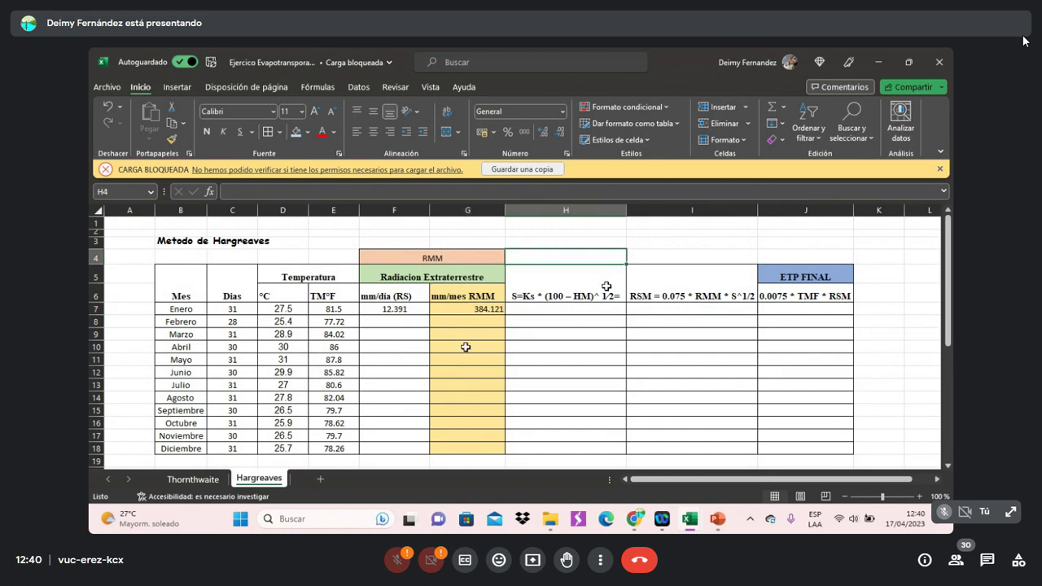
pyautogui.click(458, 320)
pyautogui.click(409, 312)
pyautogui.press('Right')
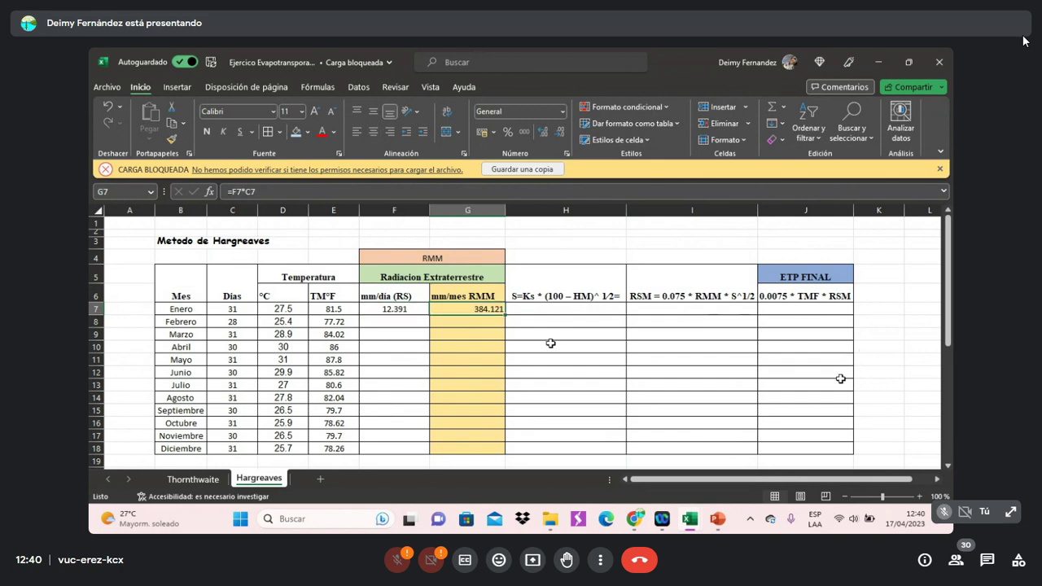
pyautogui.click(381, 323)
pyautogui.click(444, 350)
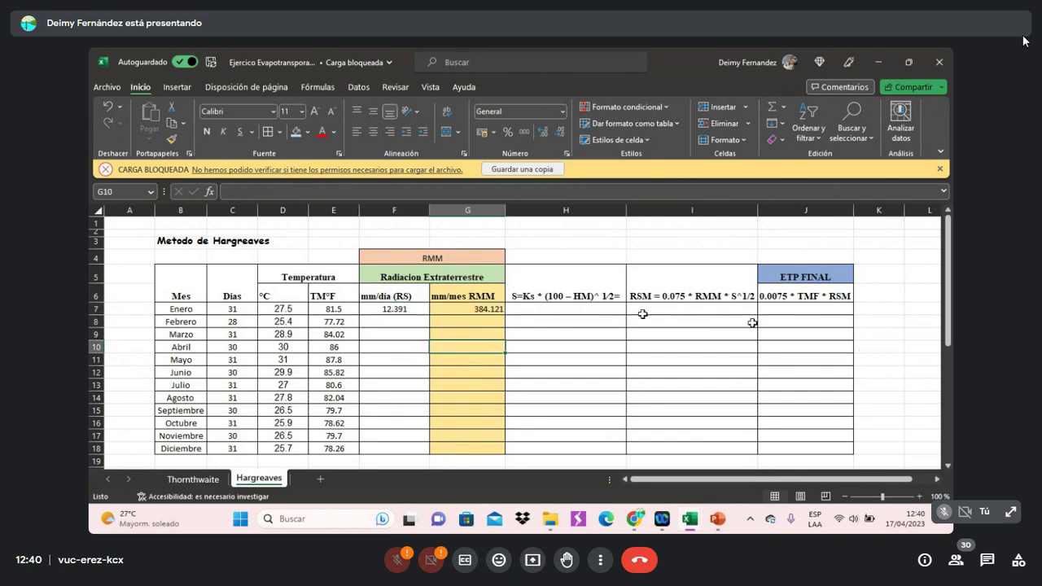
pyautogui.scroll(-1, 878, 333)
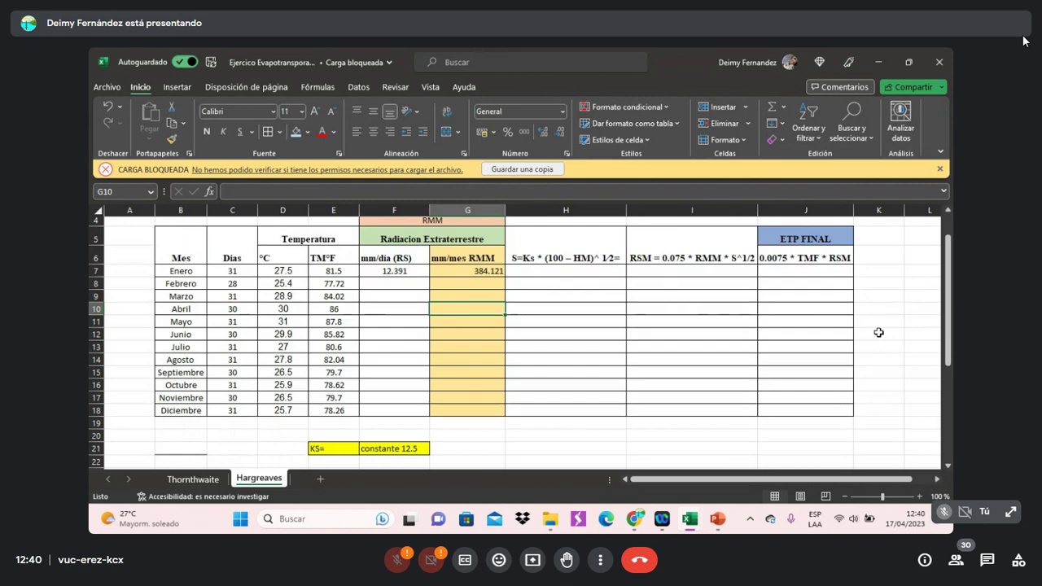
pyautogui.scroll(1, 871, 293)
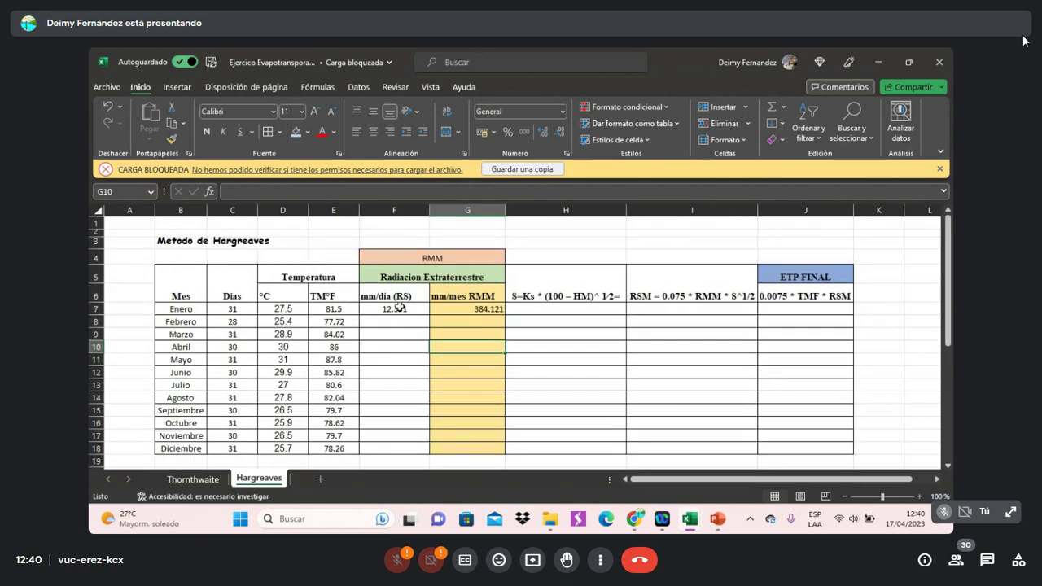
# Compare January's RS and RMM cells in F7 and G7 with the February cells F8 and G8 of the Hargreaves table
pyautogui.click(399, 309)
pyautogui.click(486, 323)
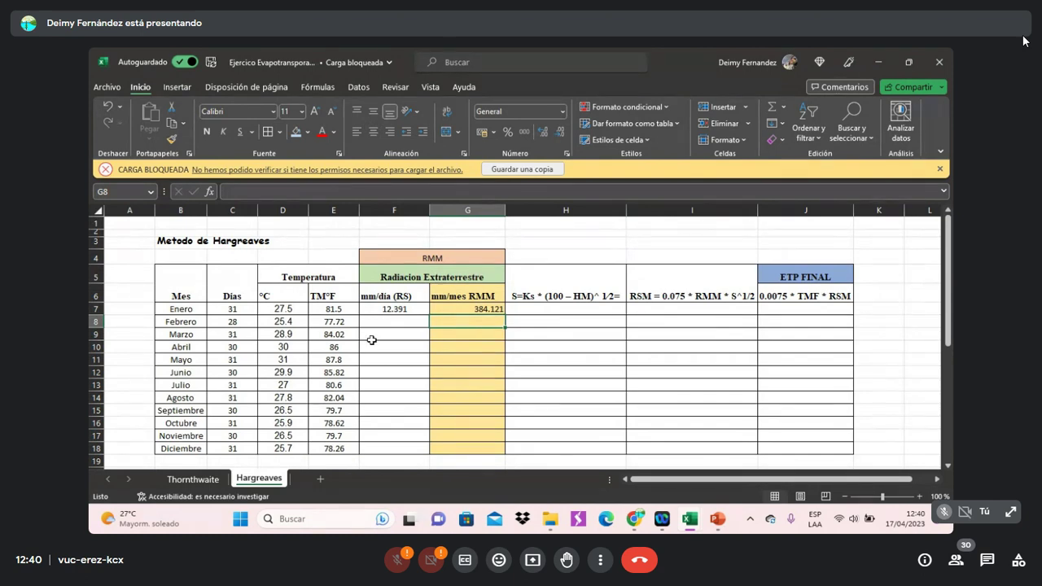
pyautogui.click(401, 323)
pyautogui.click(454, 324)
pyautogui.click(387, 310)
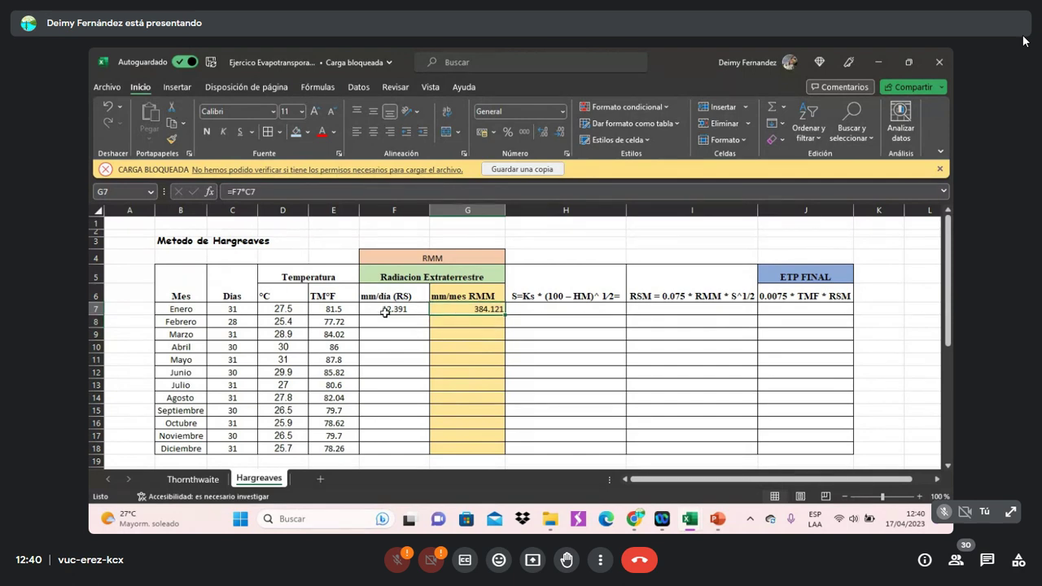
pyautogui.click(482, 324)
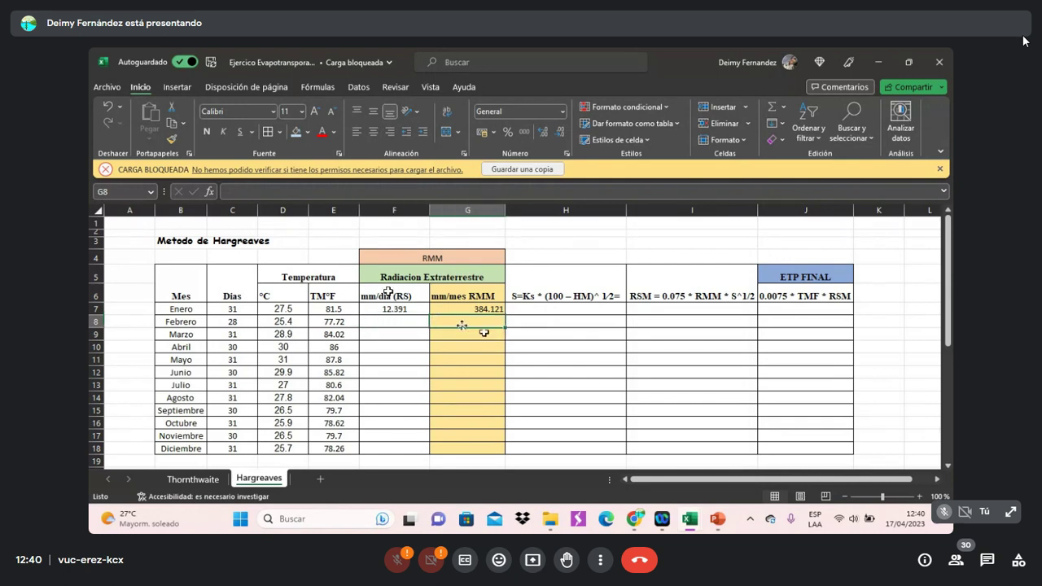
pyautogui.click(412, 310)
pyautogui.click(469, 310)
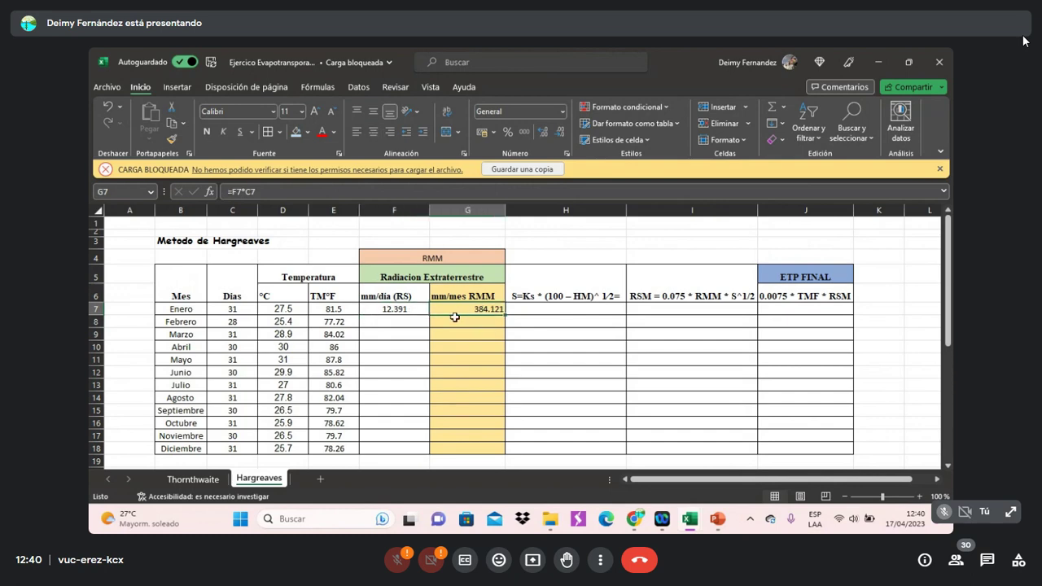
pyautogui.scroll(-1, 461, 380)
pyautogui.scroll(1, 461, 379)
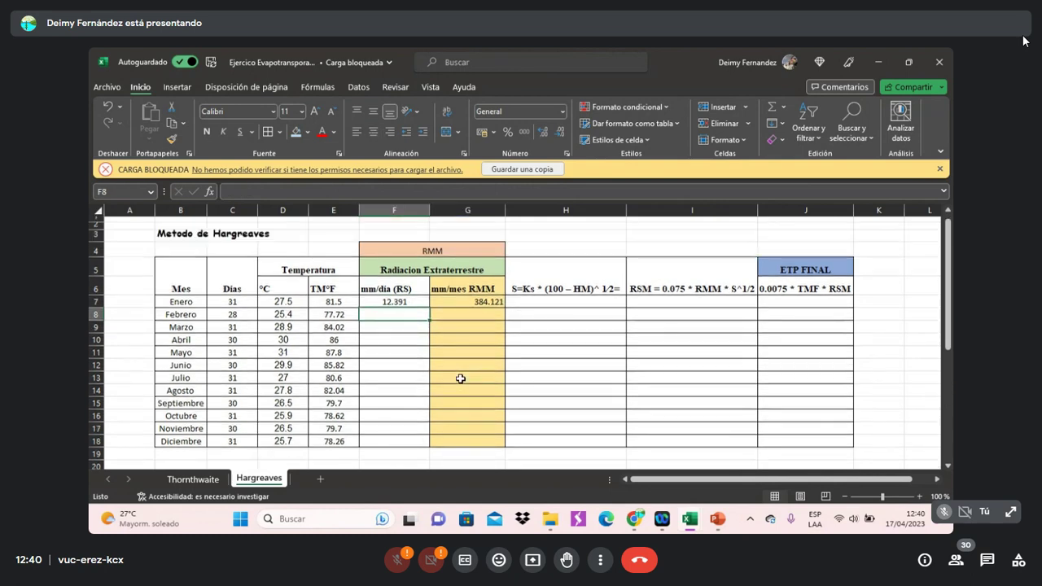
pyautogui.press('Return')
pyautogui.click(401, 324)
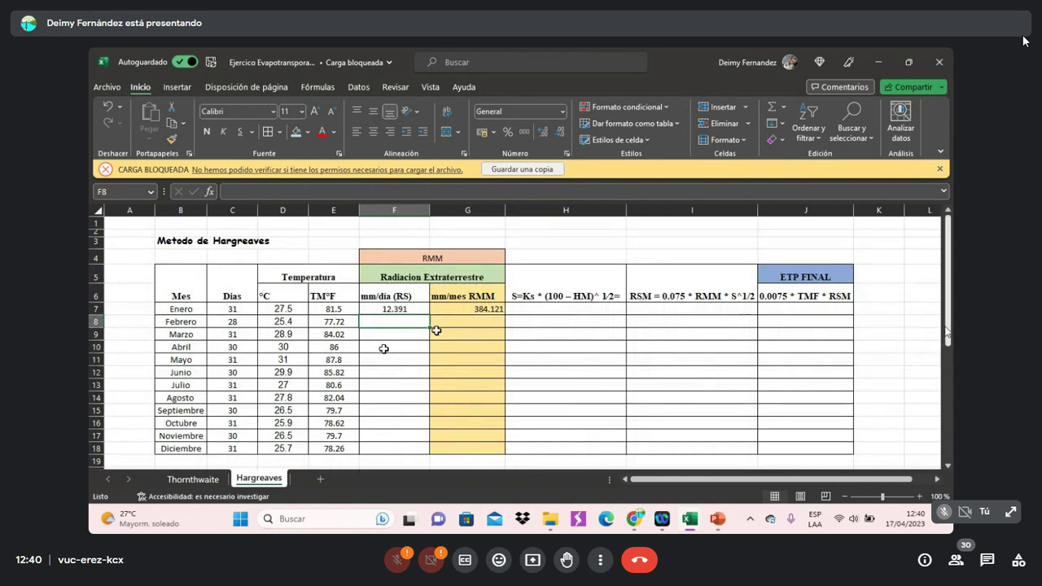
pyautogui.click(400, 308)
pyautogui.click(472, 312)
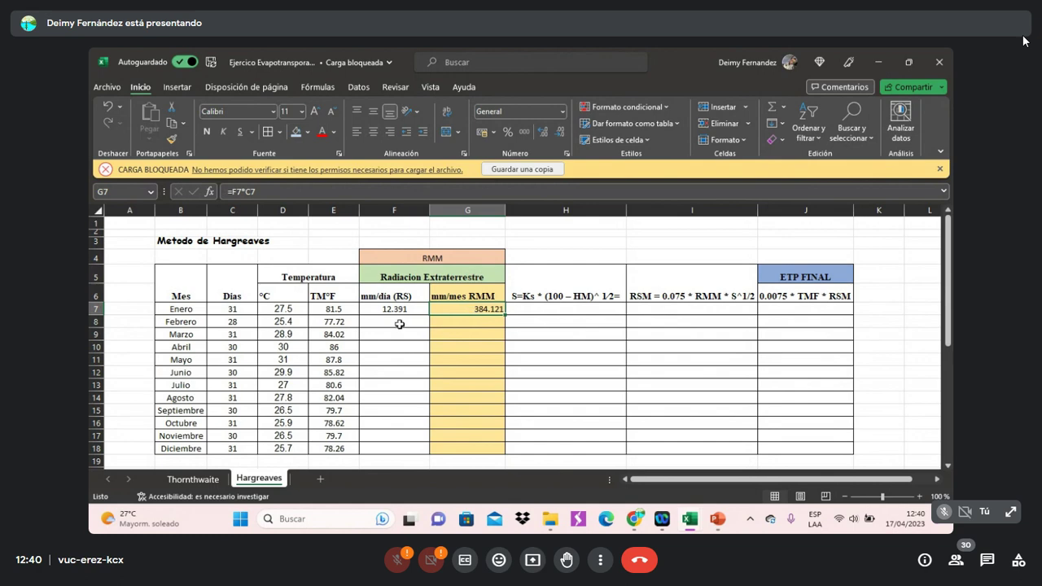
pyautogui.click(449, 323)
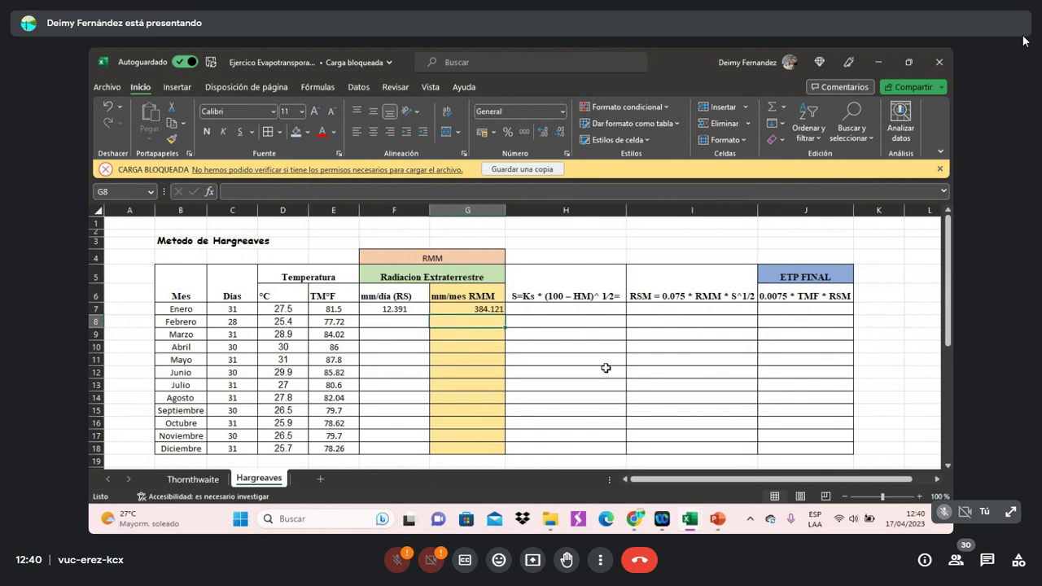
pyautogui.click(400, 323)
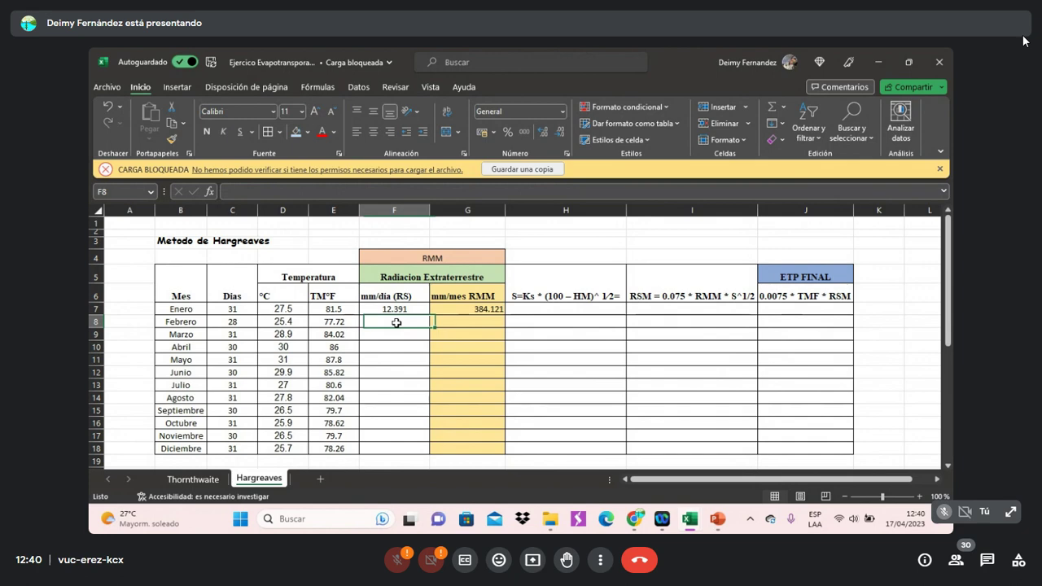
pyautogui.click(544, 313)
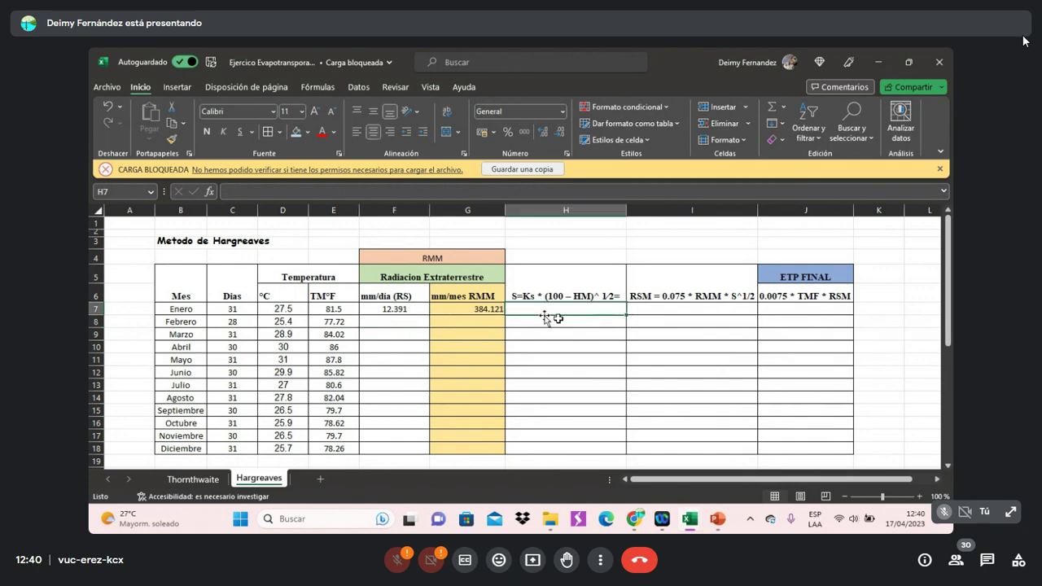
pyautogui.click(937, 287)
pyautogui.click(892, 293)
pyautogui.click(914, 323)
pyautogui.click(901, 337)
pyautogui.click(896, 299)
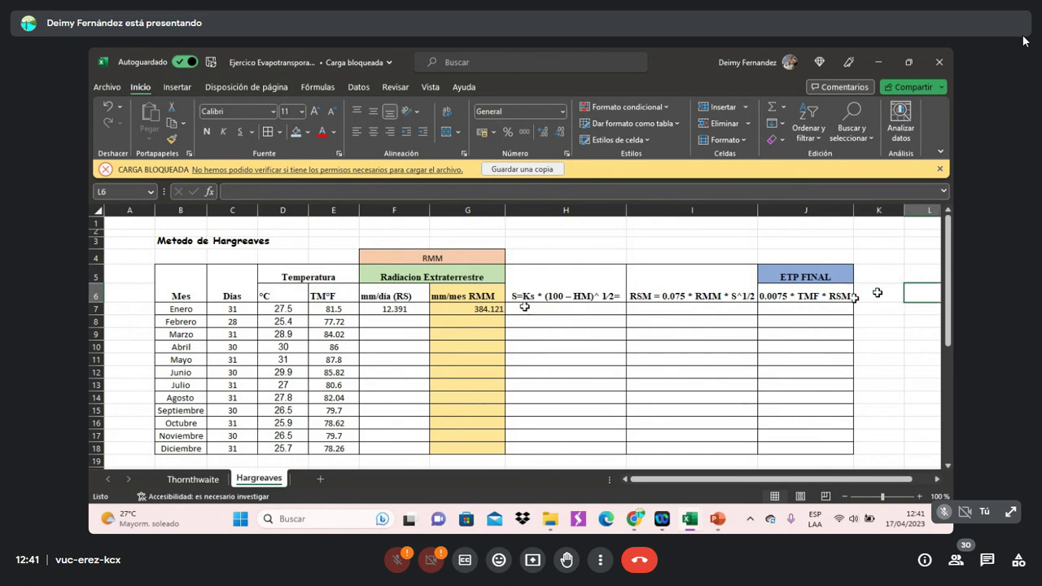
# Check January's S, RMM and RS cells in row 7 against the KS constant beneath the Hargreaves table
pyautogui.click(548, 303)
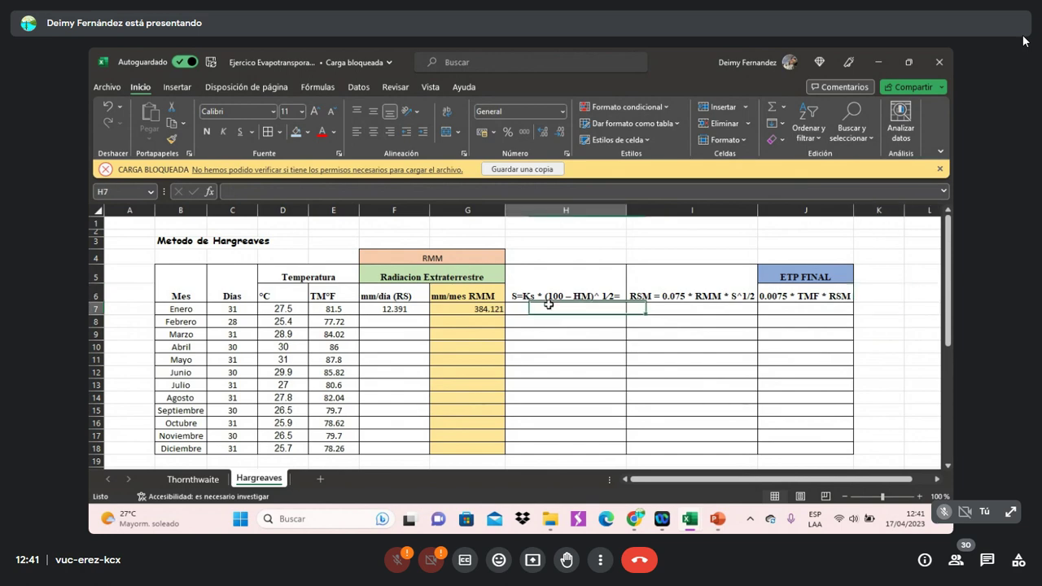
pyautogui.click(476, 310)
pyautogui.click(402, 310)
pyautogui.scroll(-1, 553, 348)
pyautogui.scroll(-3, 554, 348)
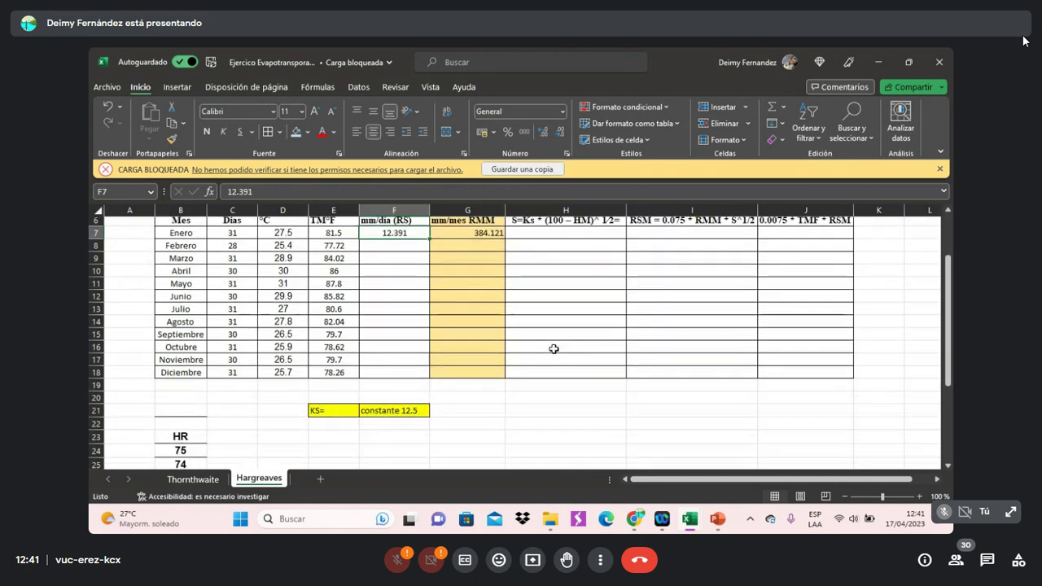
pyautogui.scroll(4, 426, 395)
# Examine the whole Hargreaves table across all months, including January's row from the month name to the RSM column
pyautogui.moveTo(179, 284); pyautogui.dragTo(899, 421)
pyautogui.click(899, 421)
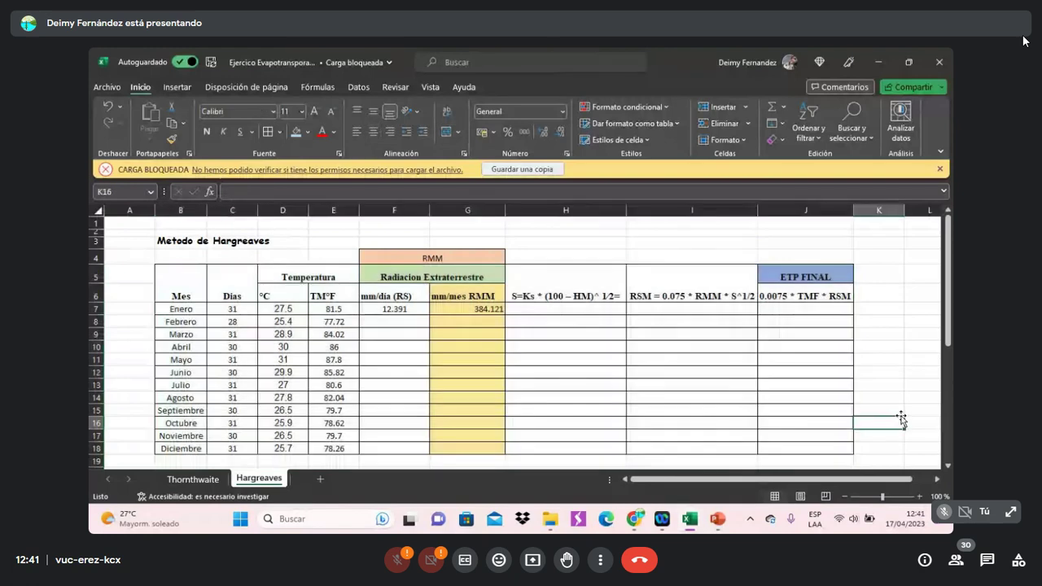
pyautogui.scroll(-2, 595, 374)
pyautogui.scroll(2, 570, 370)
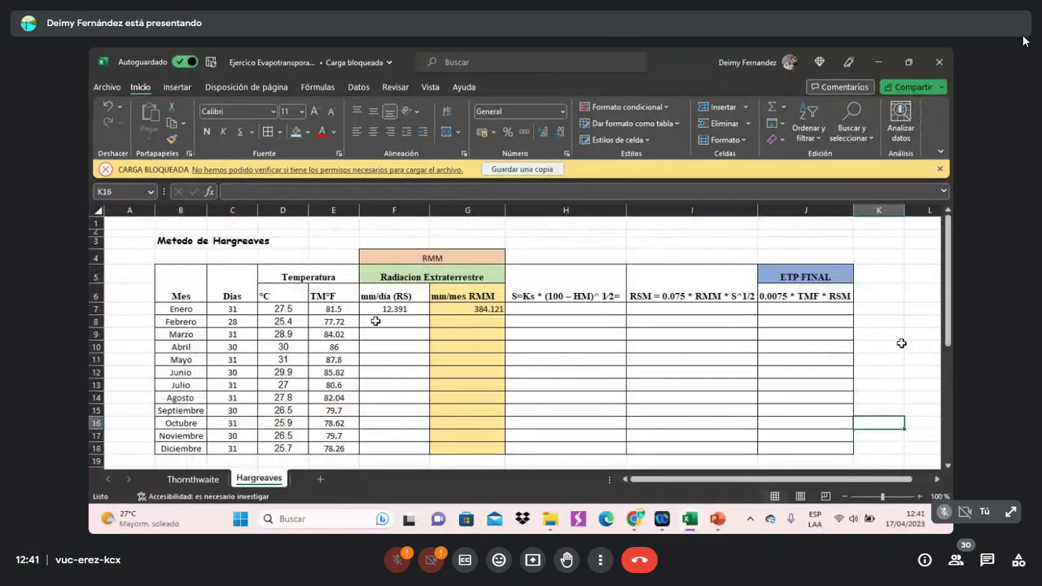
pyautogui.moveTo(156, 273); pyautogui.dragTo(812, 464)
pyautogui.click(906, 422)
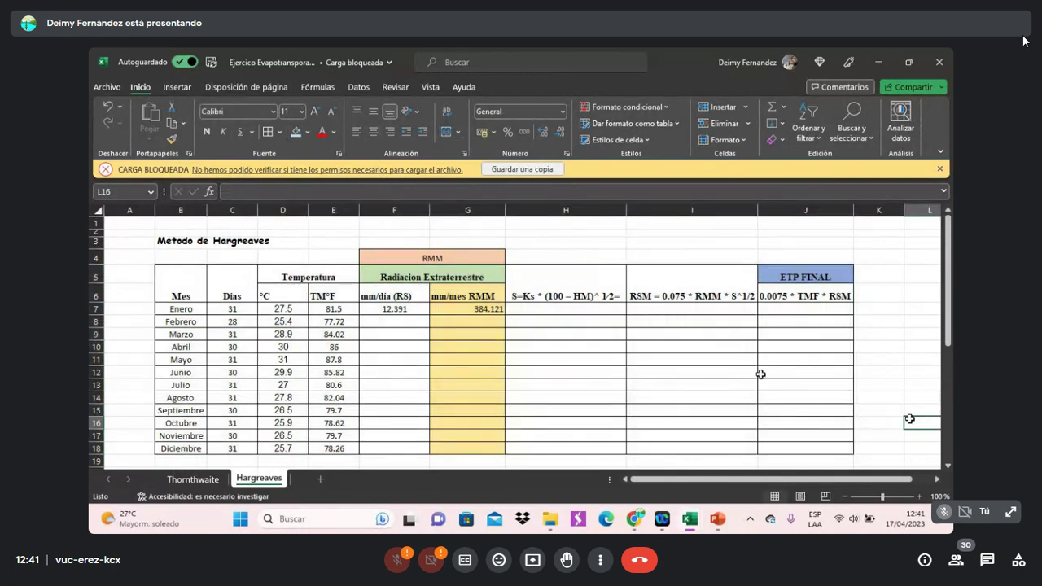
pyautogui.click(888, 347)
pyautogui.scroll(-1, 565, 371)
pyautogui.scroll(1, 456, 351)
pyautogui.moveTo(181, 309); pyautogui.dragTo(736, 308)
pyautogui.click(924, 321)
# Send a crying-face reaction to the Google Meet call and close the reaction choices
pyautogui.click(499, 560)
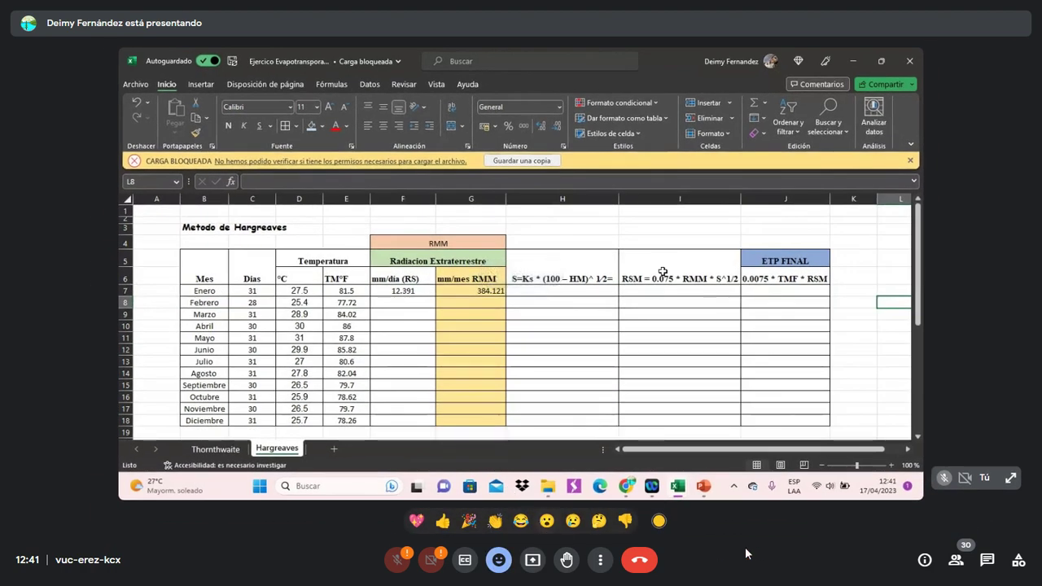
pyautogui.click(497, 560)
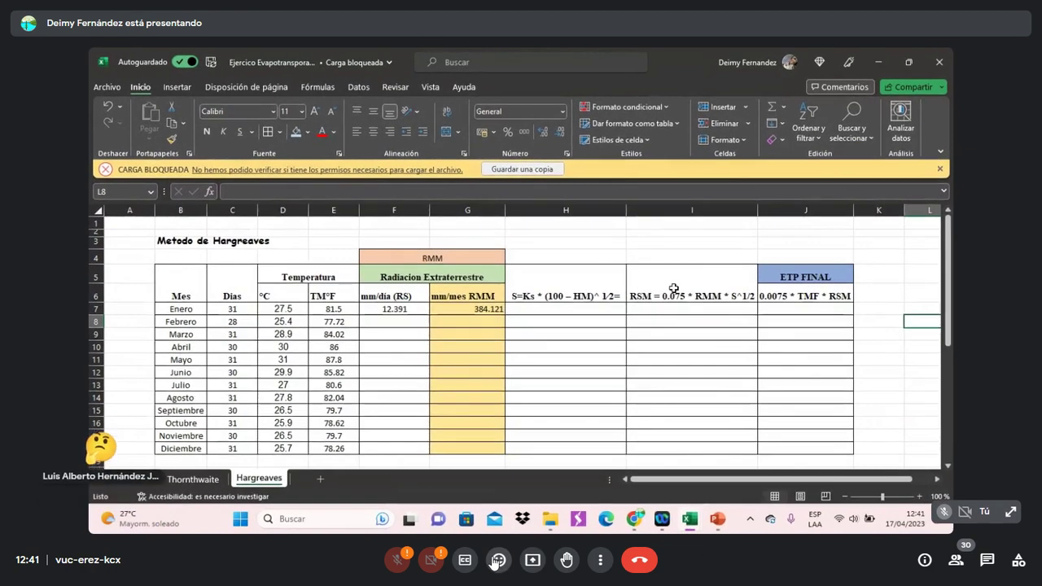
pyautogui.click(497, 561)
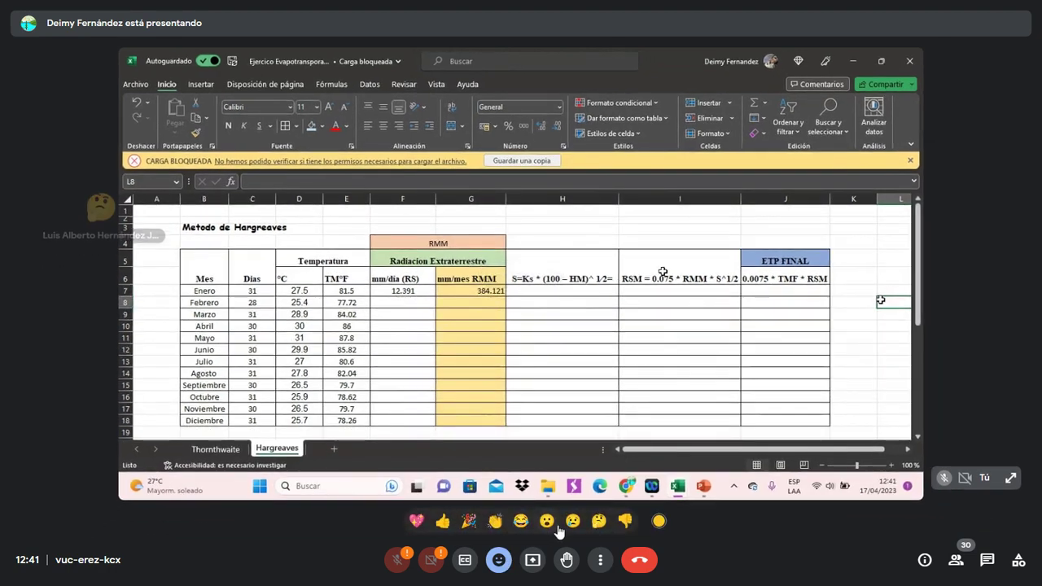
pyautogui.click(573, 522)
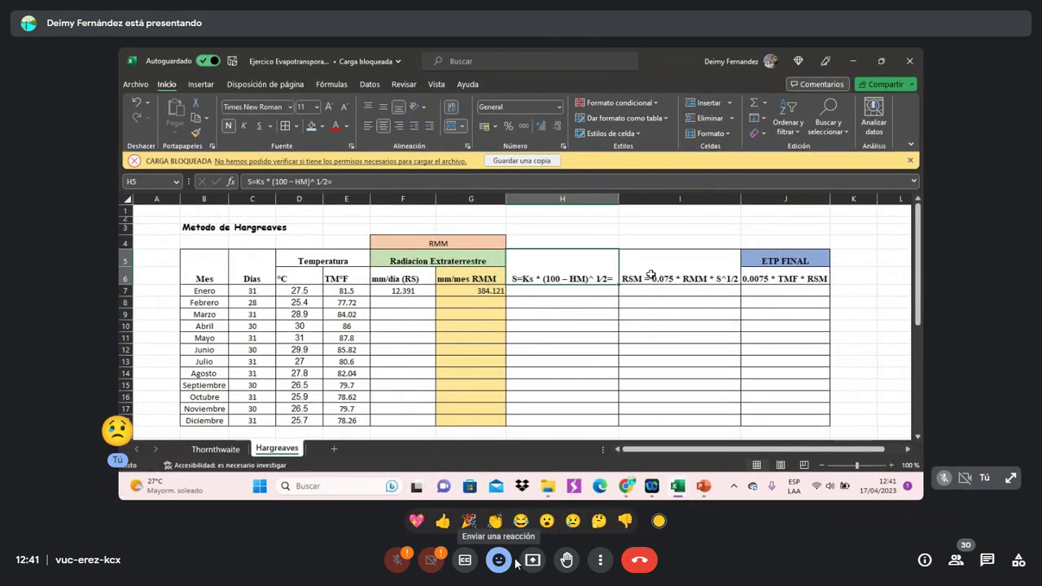
pyautogui.click(499, 561)
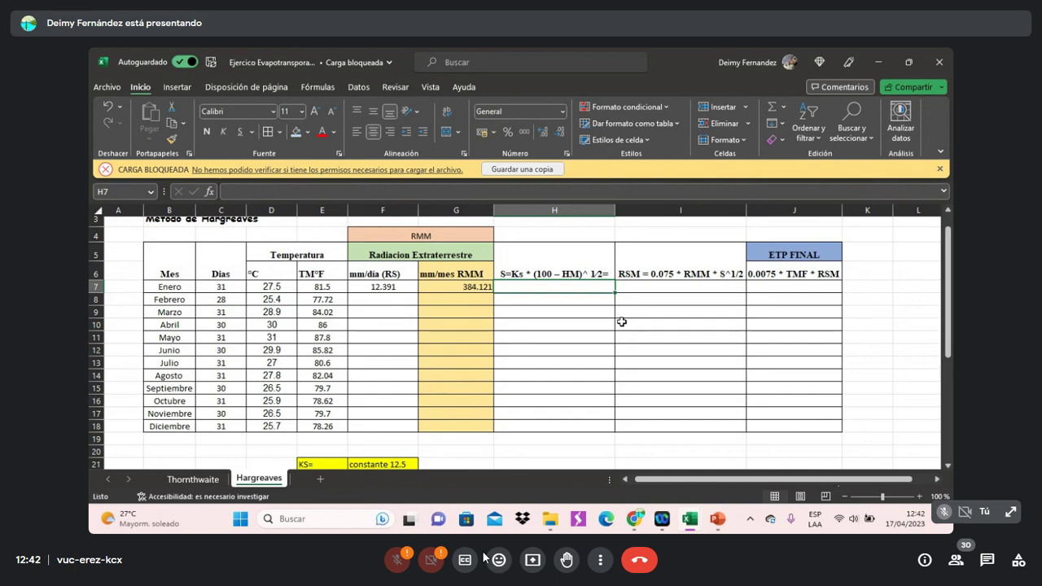
# Examine the S formula heading above January's cell H7 together with the KS constant and HR values beneath the table
pyautogui.click(365, 335)
pyautogui.click(554, 312)
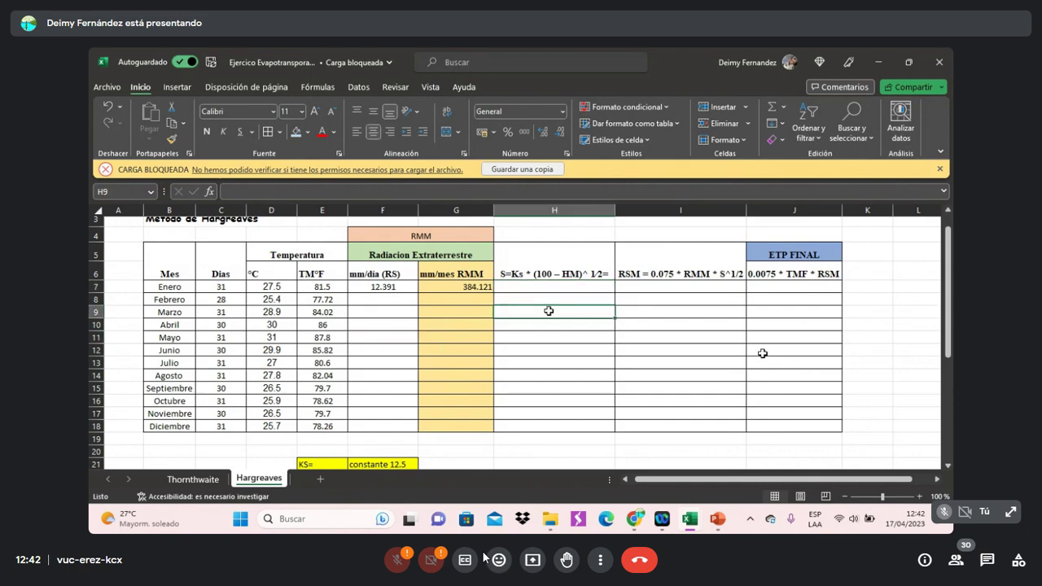
pyautogui.click(507, 289)
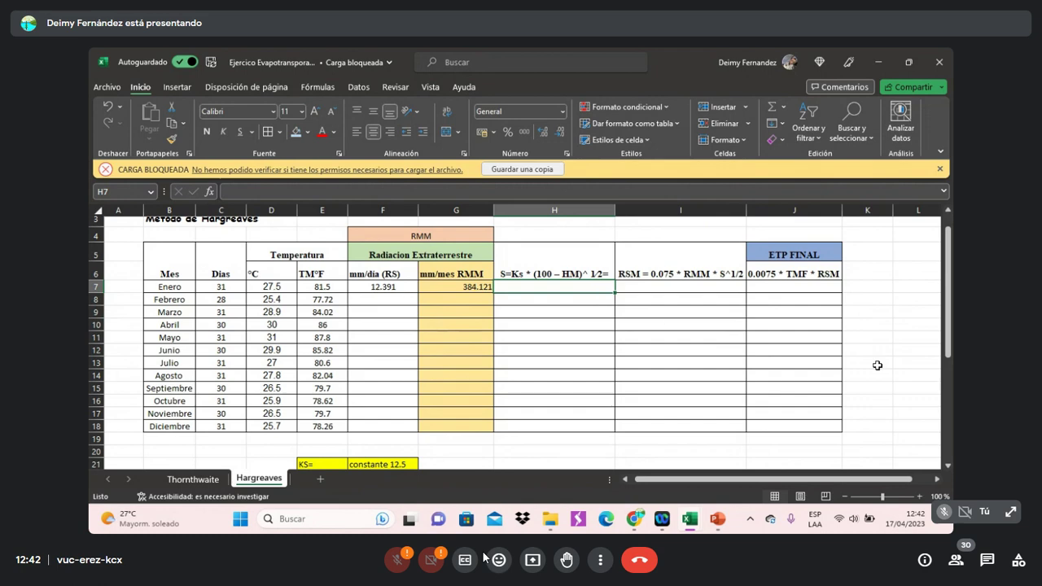
pyautogui.scroll(1, 723, 381)
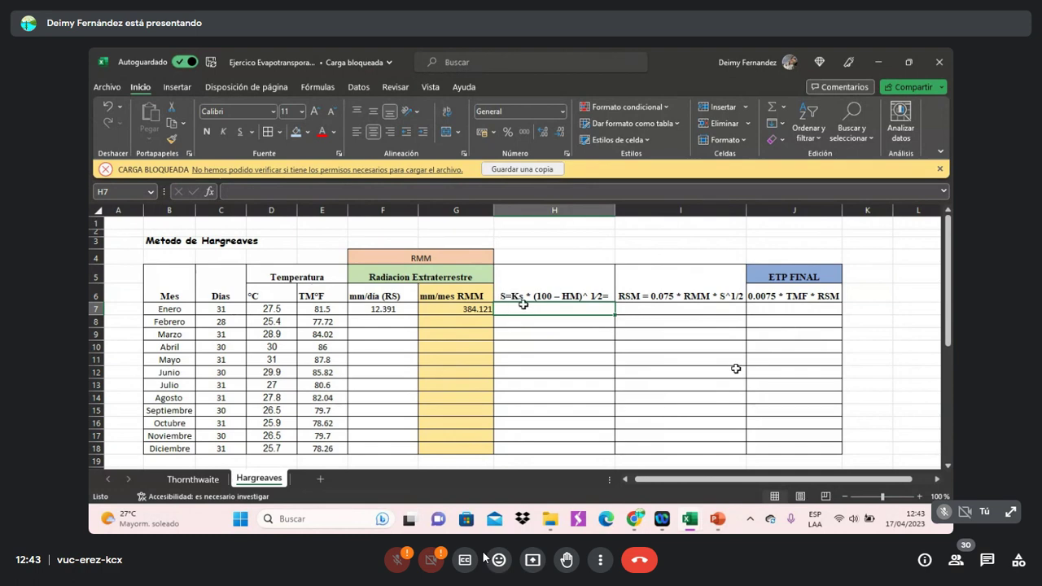
pyautogui.scroll(-2, 542, 380)
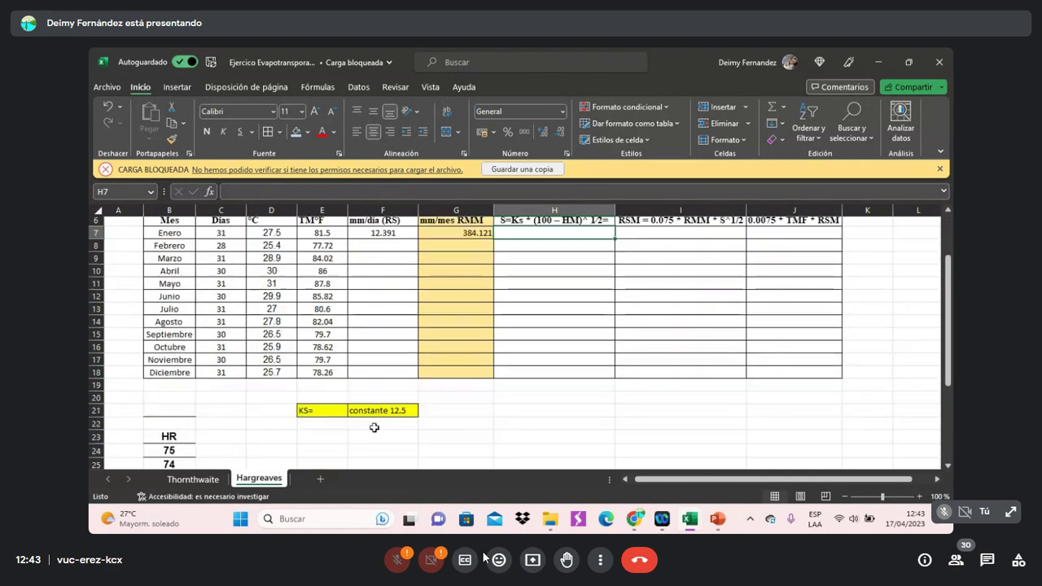
pyautogui.scroll(2, 488, 430)
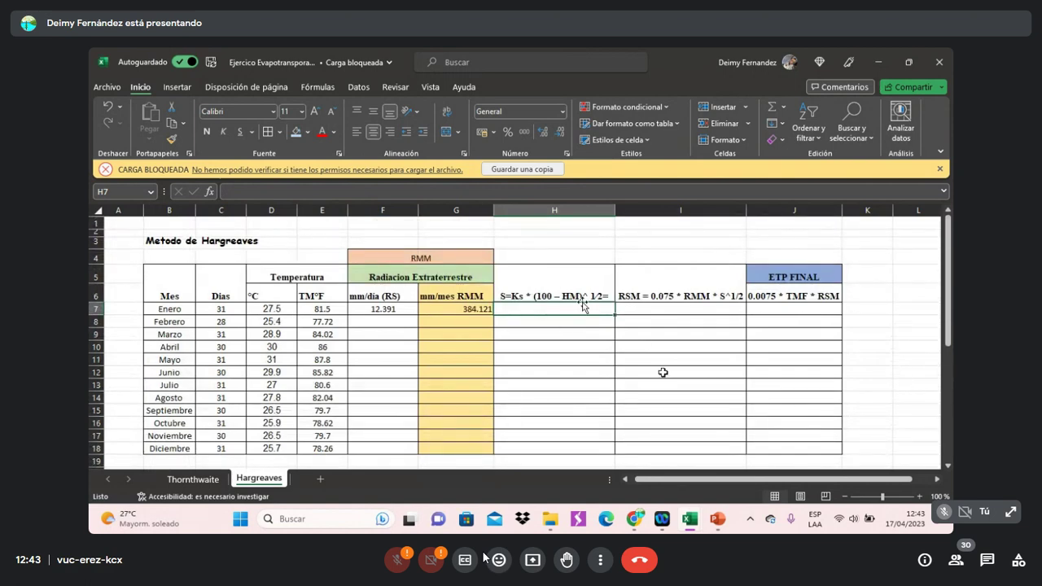
# Enter January's S formula in cell H7 as =12.5*(100-B24)^(1/2), using the first HR value beneath the Hargreaves table
pyautogui.scroll(-3, 565, 330)
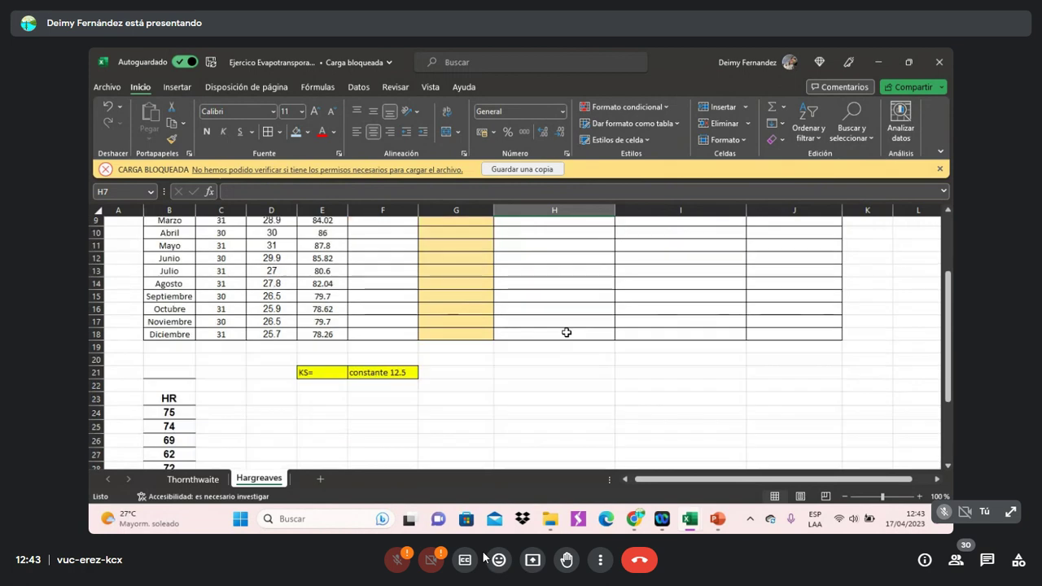
pyautogui.click(177, 412)
pyautogui.scroll(3, 516, 333)
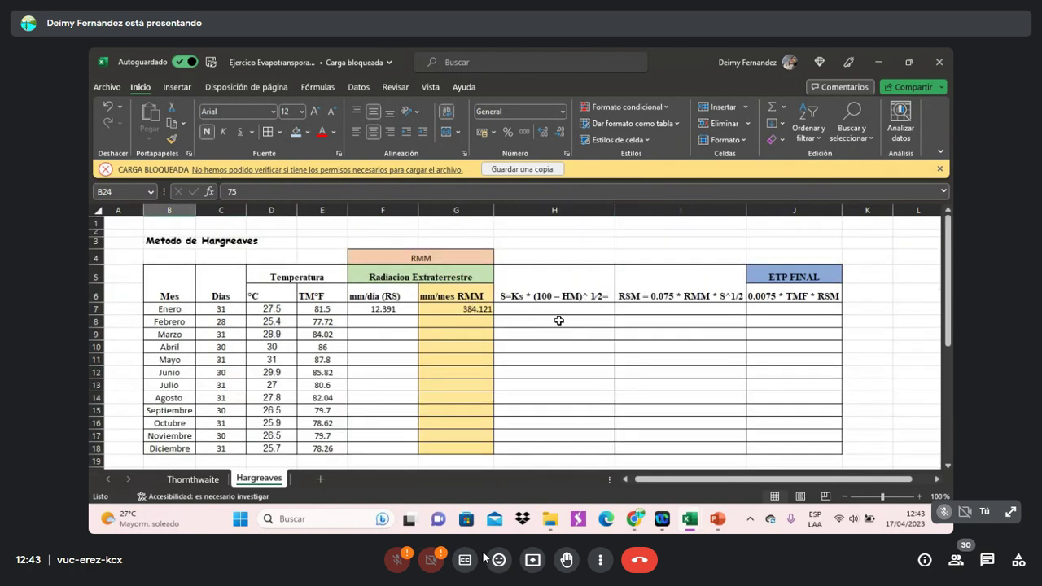
pyautogui.click(521, 309)
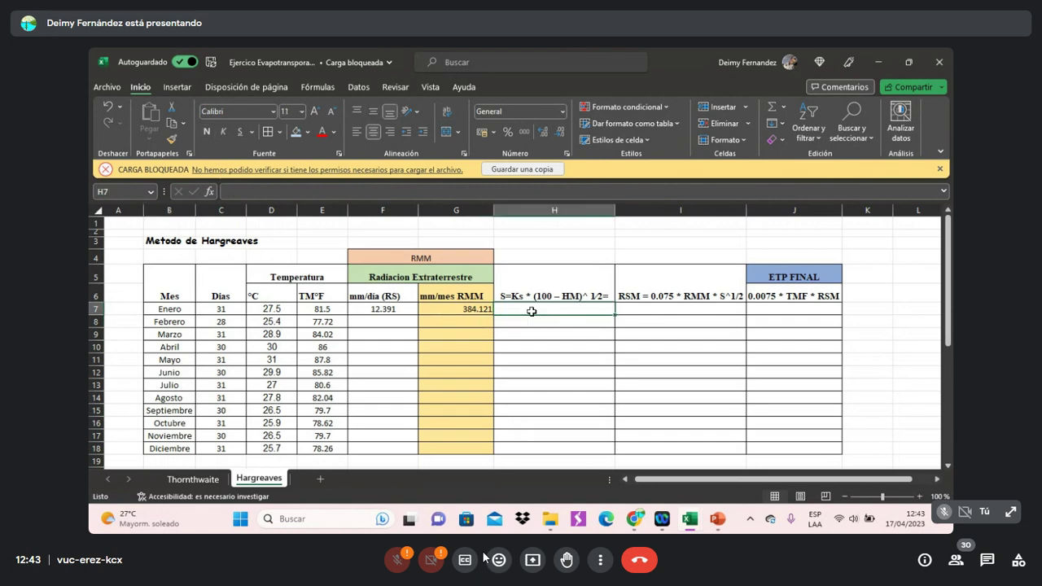
pyautogui.write('=12')
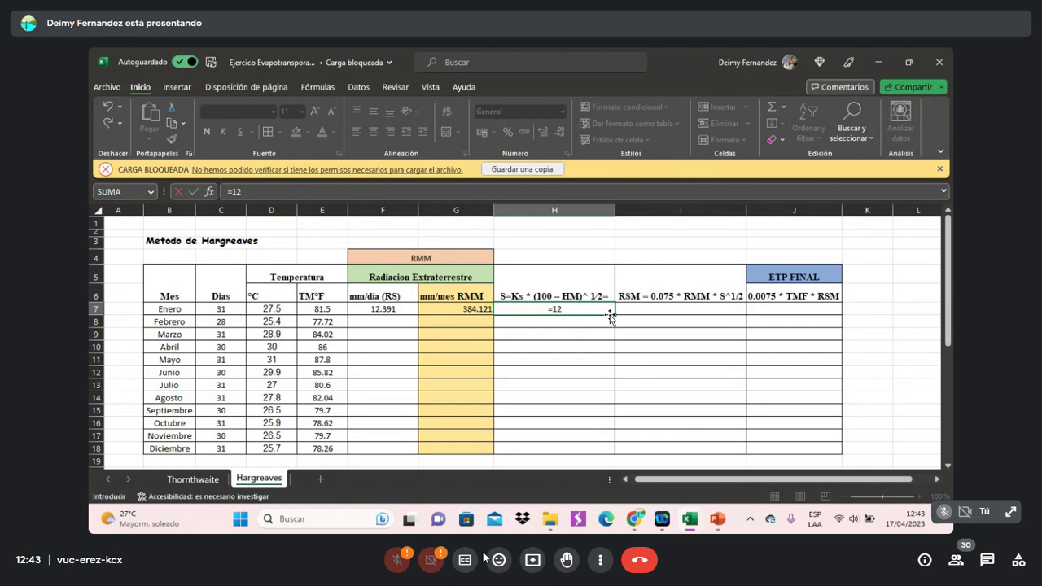
pyautogui.write('.5*(100')
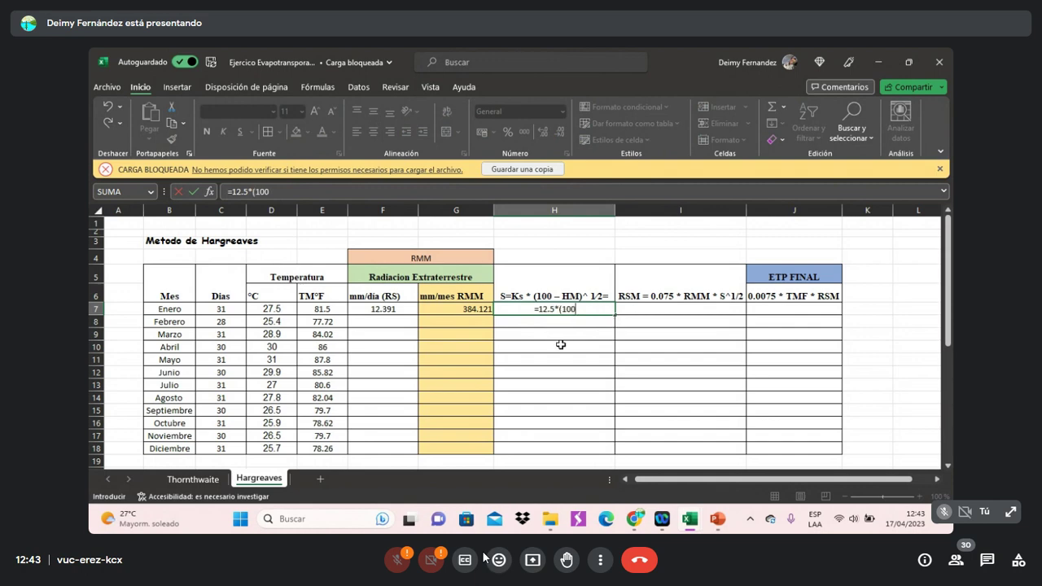
pyautogui.write('-')
pyautogui.scroll(-4, 419, 435)
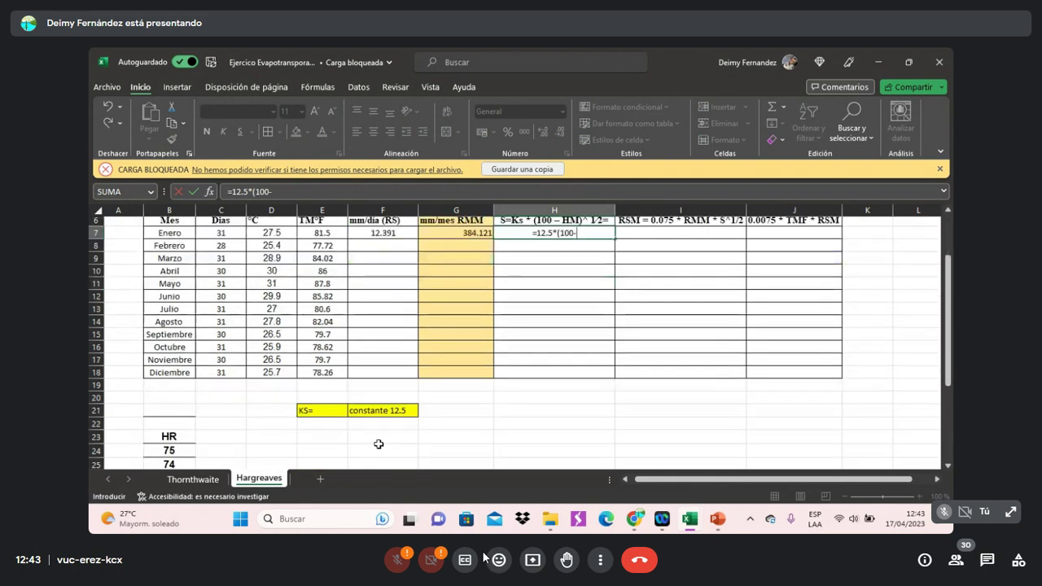
pyautogui.click(177, 374)
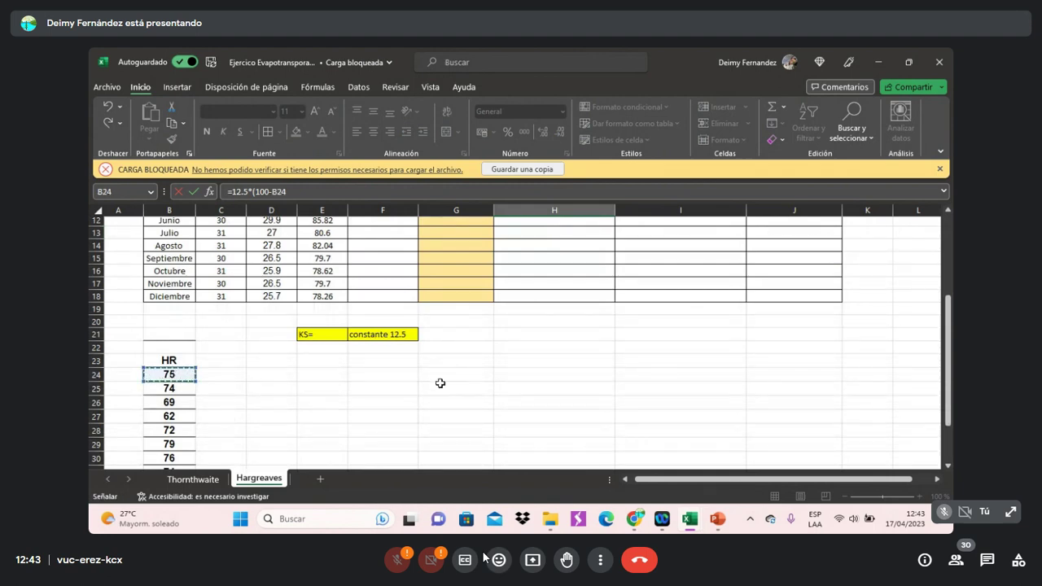
pyautogui.scroll(4, 407, 389)
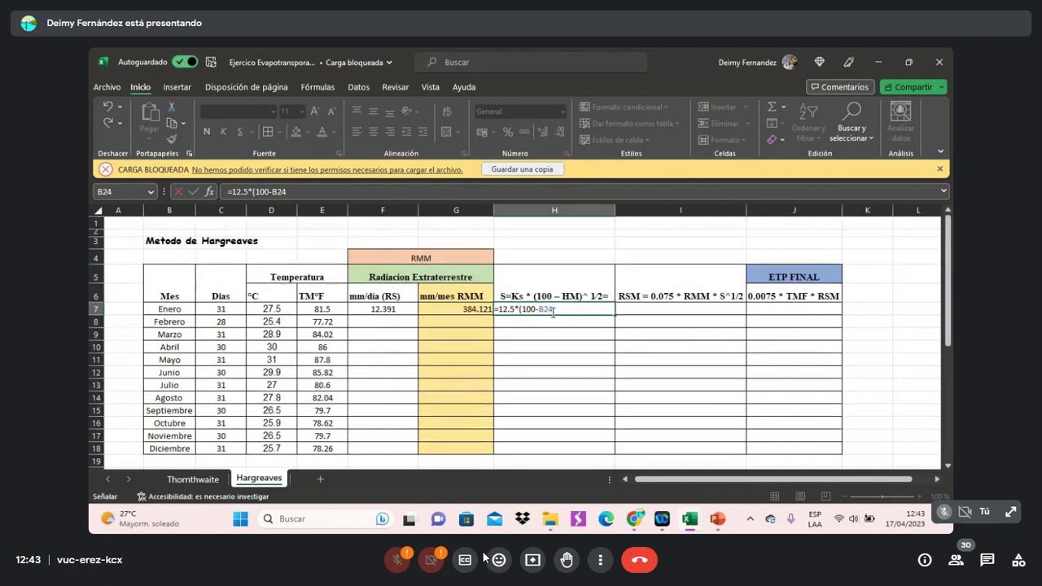
pyautogui.write(')^(1/2')
pyautogui.press('Return')
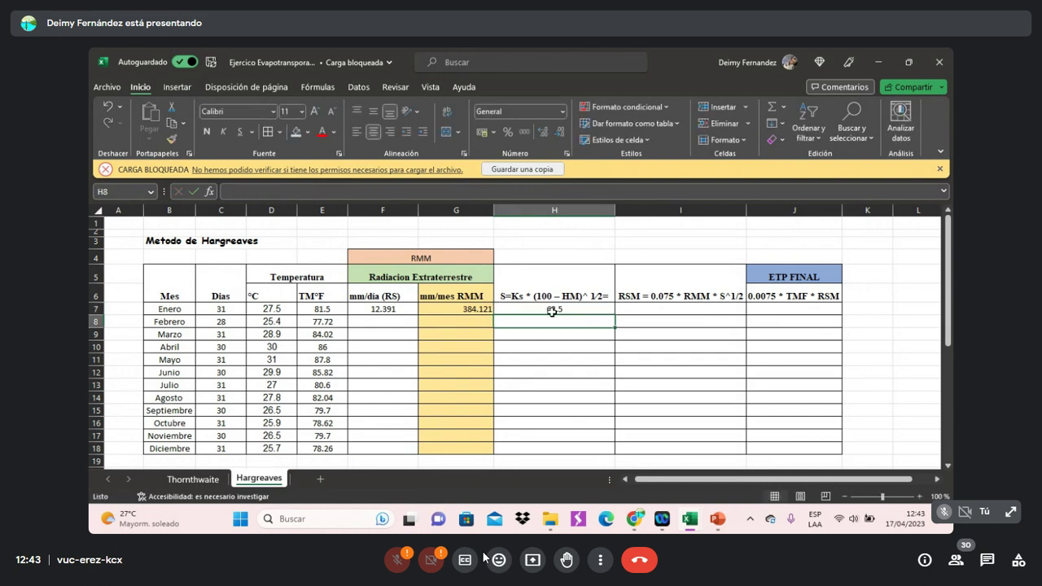
pyautogui.click(590, 311)
pyautogui.scroll(-1, 674, 350)
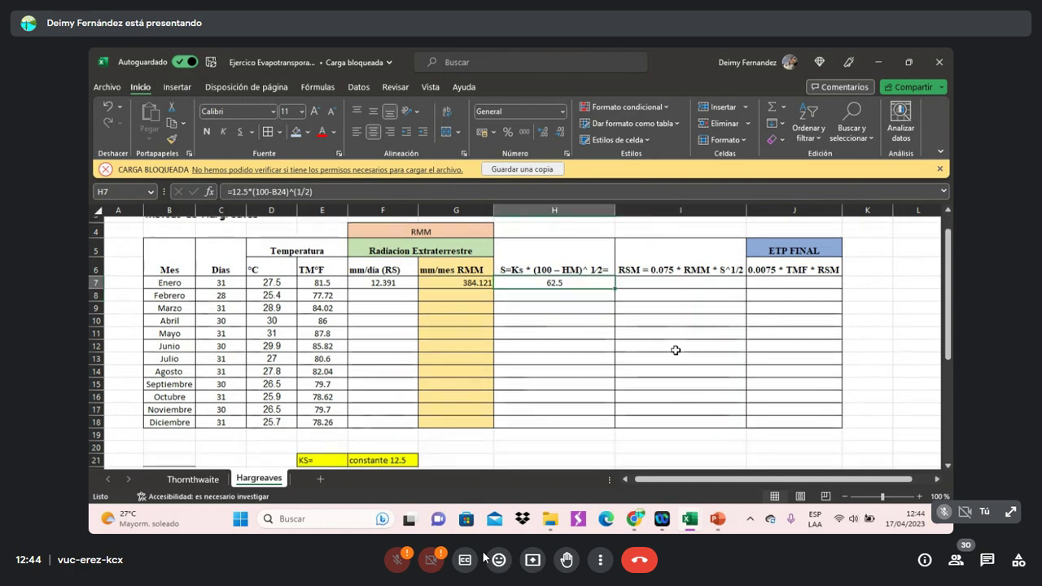
pyautogui.scroll(1, 676, 349)
pyautogui.click(667, 312)
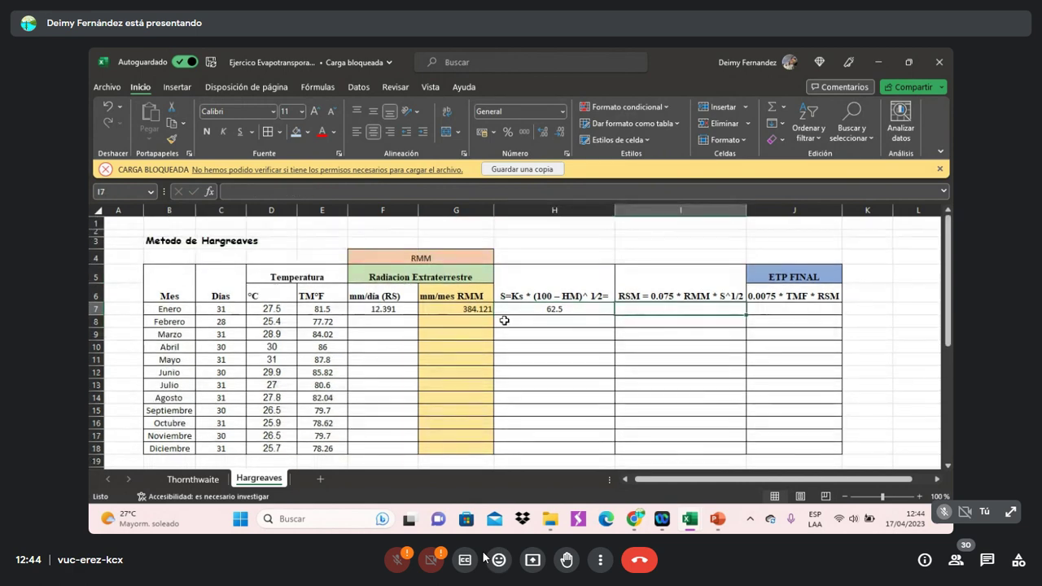
pyautogui.scroll(-1, 533, 310)
pyautogui.scroll(1, 530, 285)
pyautogui.click(901, 307)
pyautogui.click(629, 307)
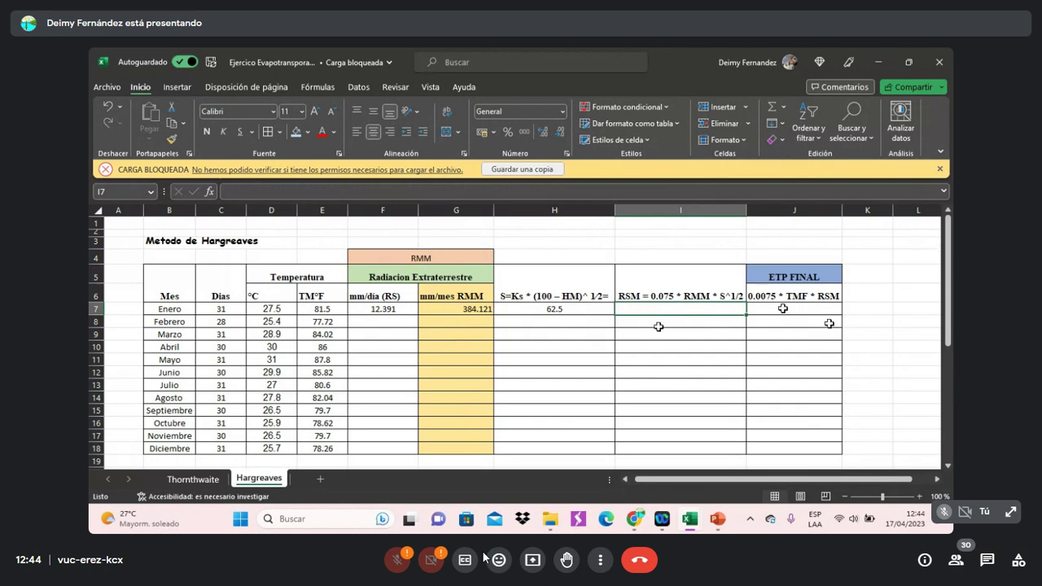
# Enter January's RSM formula in cell I7 as =0.075*G7*H7^(1/2)
pyautogui.click(667, 236)
pyautogui.press('Down')
pyautogui.press('Down')
pyautogui.press('Down')
pyautogui.press('Down')
pyautogui.press('Down')
pyautogui.write('=')
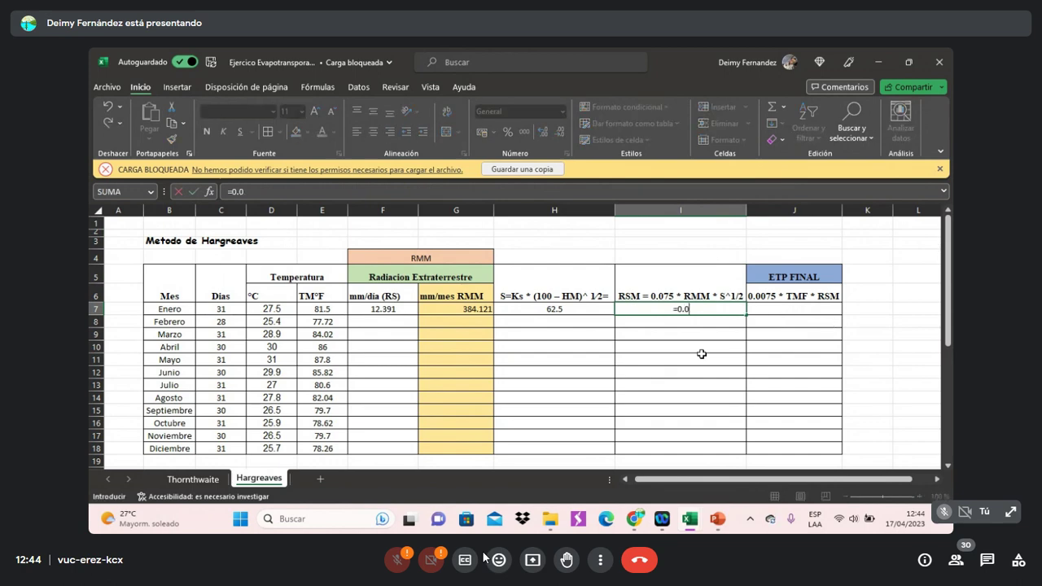
pyautogui.write('0.075*')
pyautogui.click(458, 308)
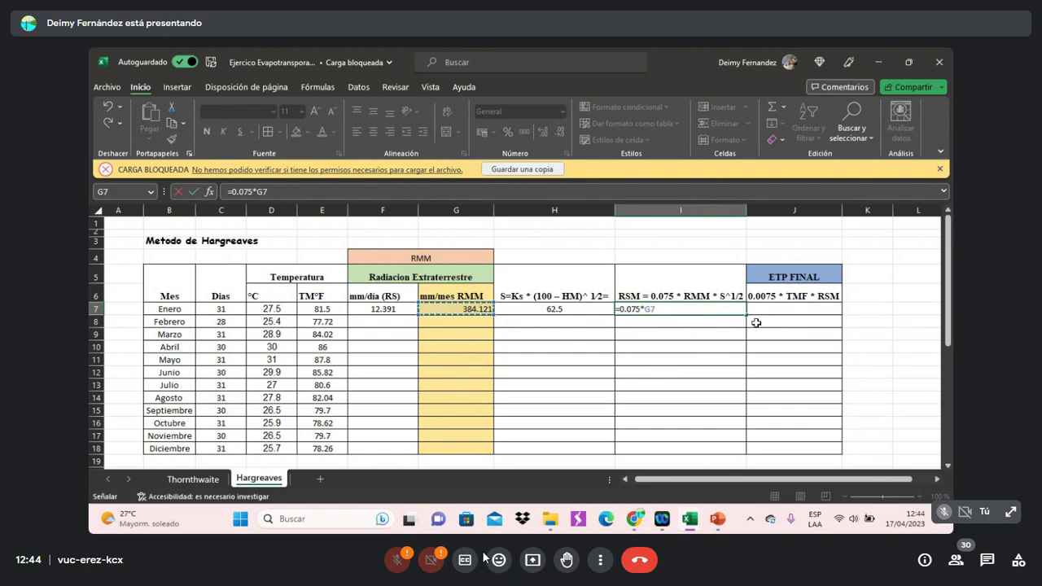
pyautogui.write('*')
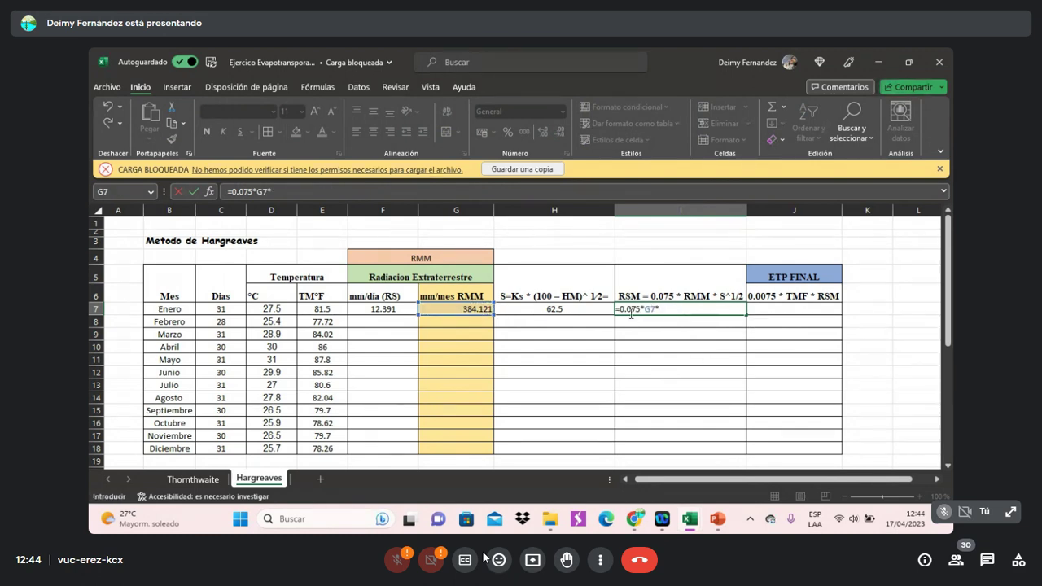
pyautogui.click(539, 312)
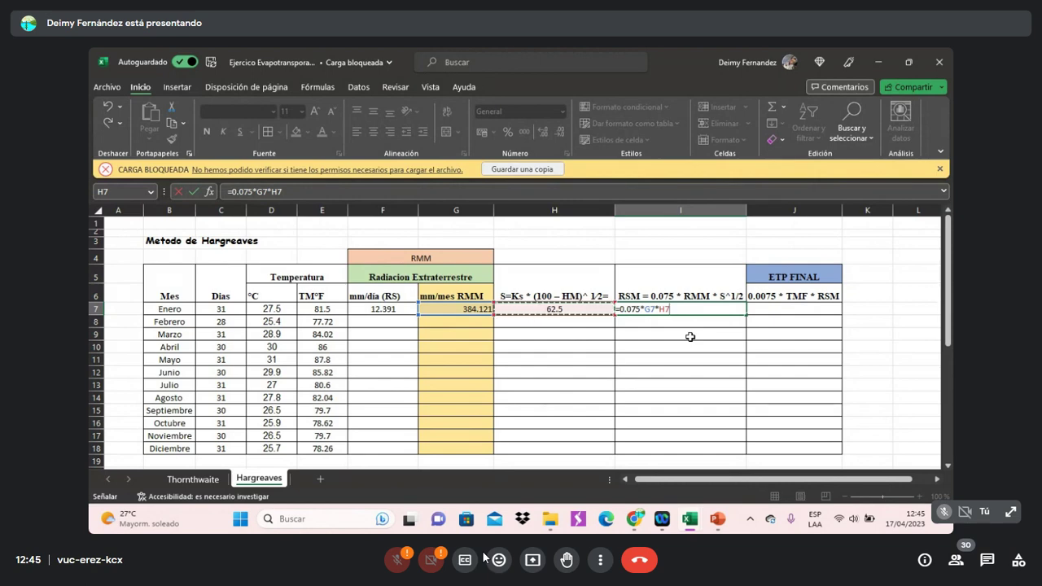
pyautogui.write('^(1/2')
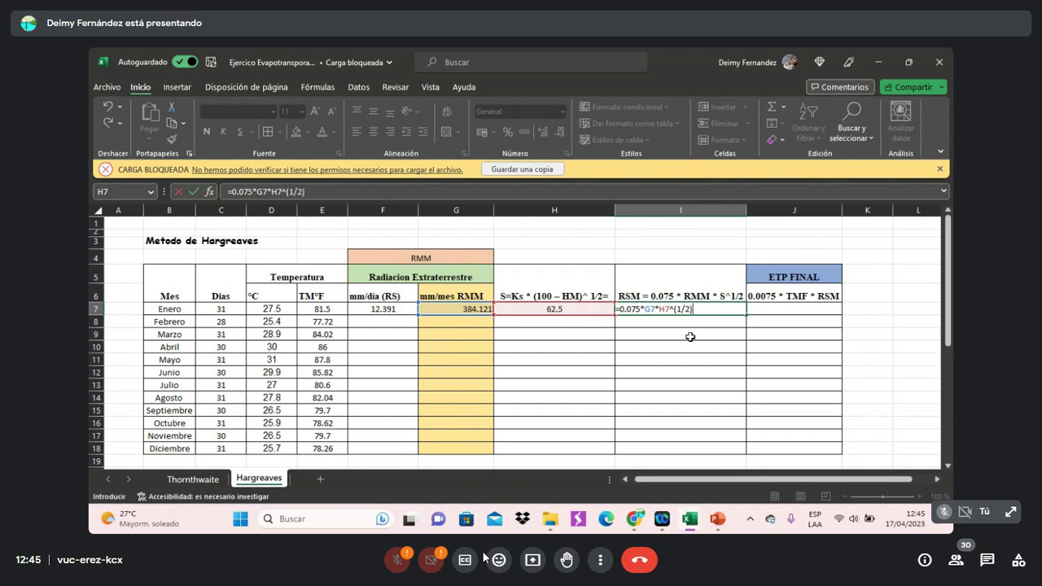
pyautogui.press('Return')
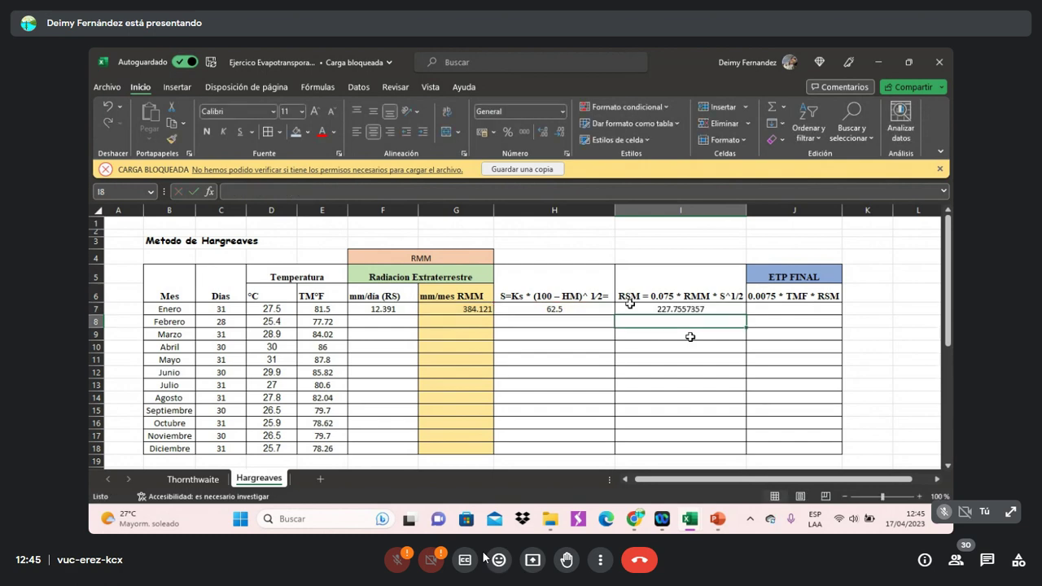
# Format January's RSM value in cell I7 to show three decimal places
pyautogui.click(668, 314)
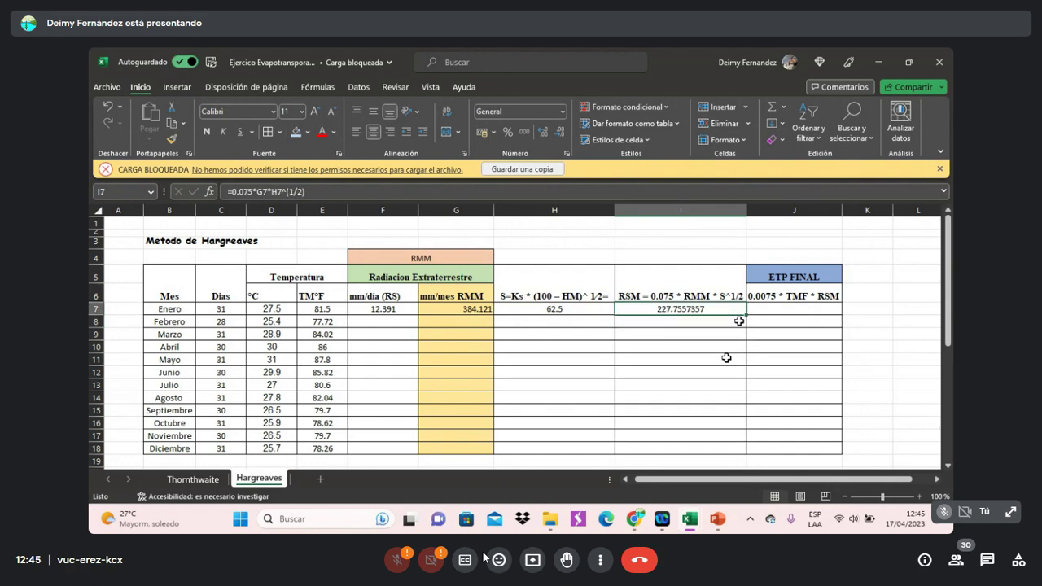
pyautogui.click(560, 132)
pyautogui.click(561, 132)
pyautogui.click(560, 135)
pyautogui.click(560, 136)
pyautogui.click(560, 136)
pyautogui.click(542, 135)
pyautogui.click(898, 308)
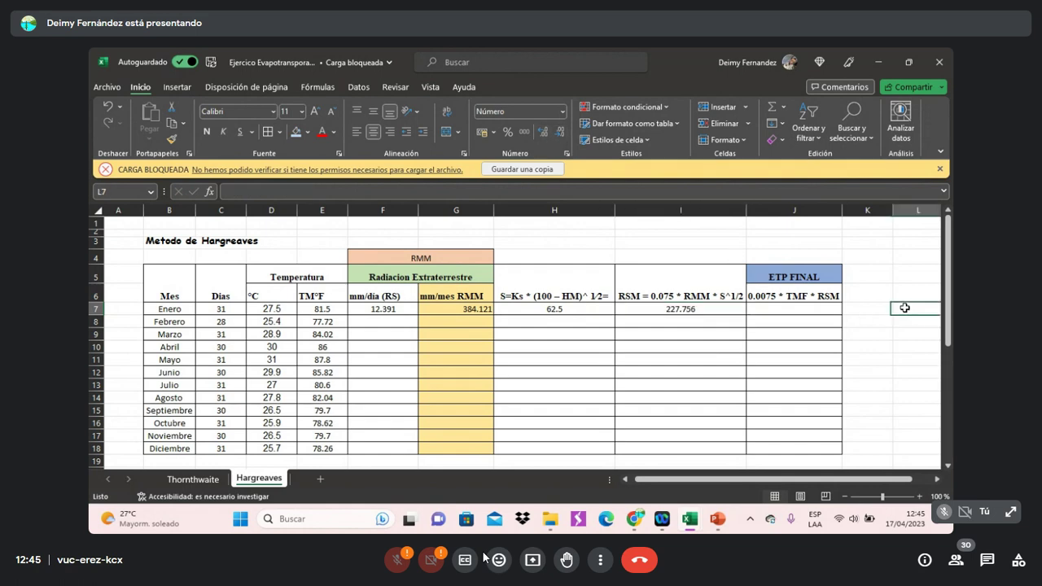
# Enter January's final ETP formula in cell J7 as =0.0075*E7*I7
pyautogui.click(782, 307)
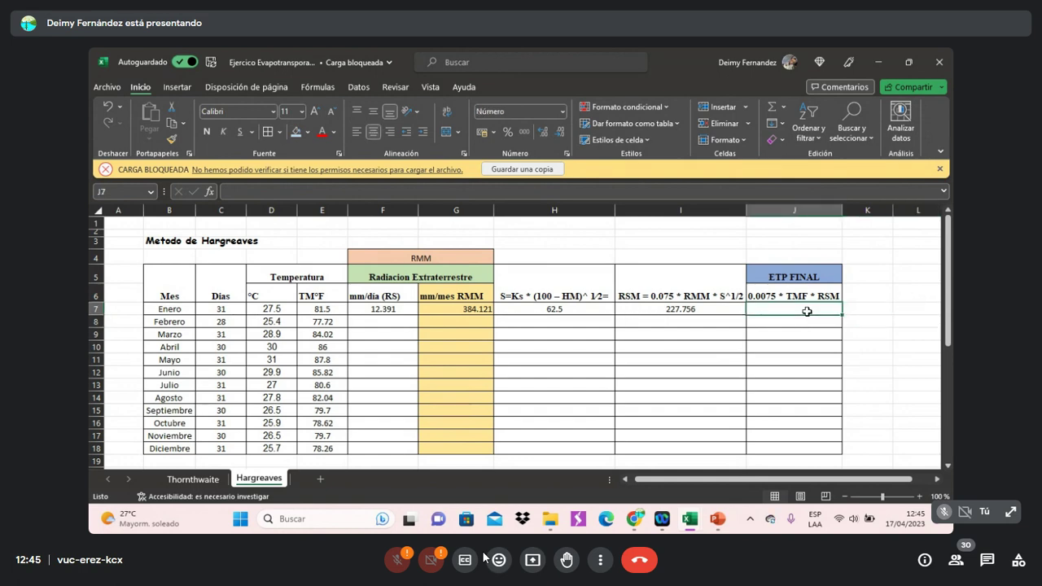
pyautogui.write('=0.0075')
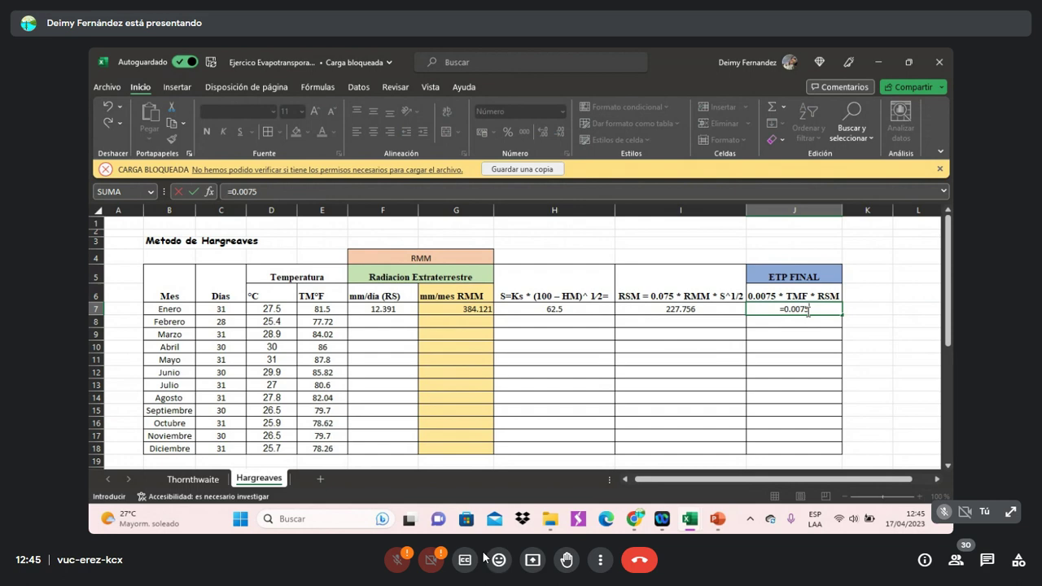
pyautogui.write('*')
pyautogui.click(317, 309)
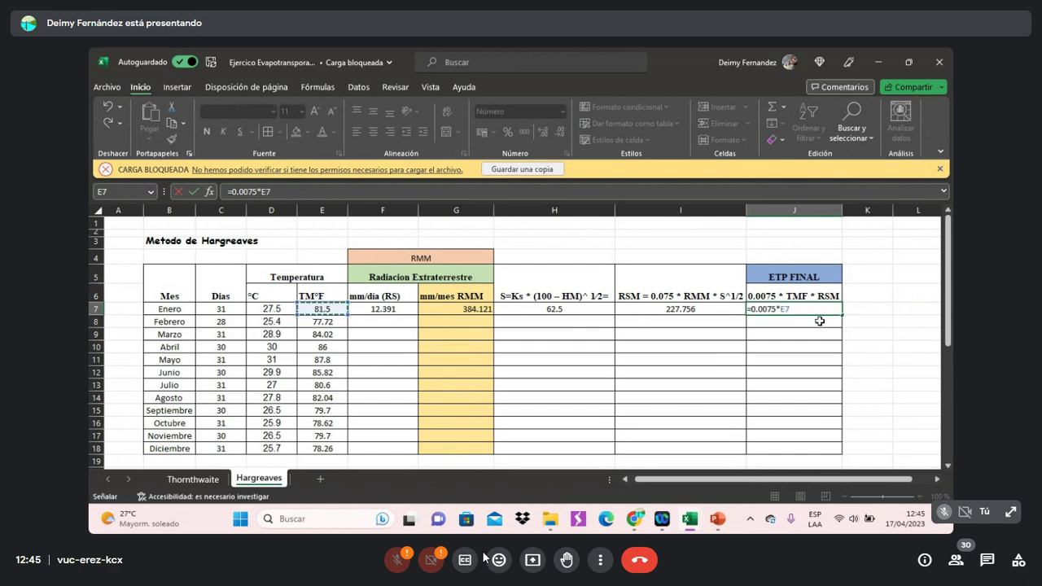
pyautogui.write('*')
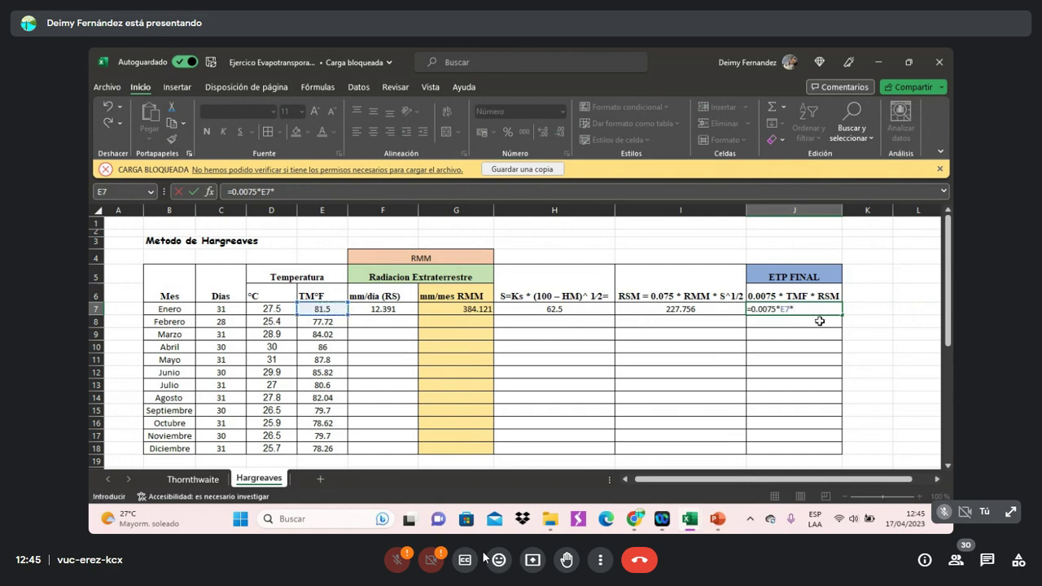
pyautogui.click(706, 311)
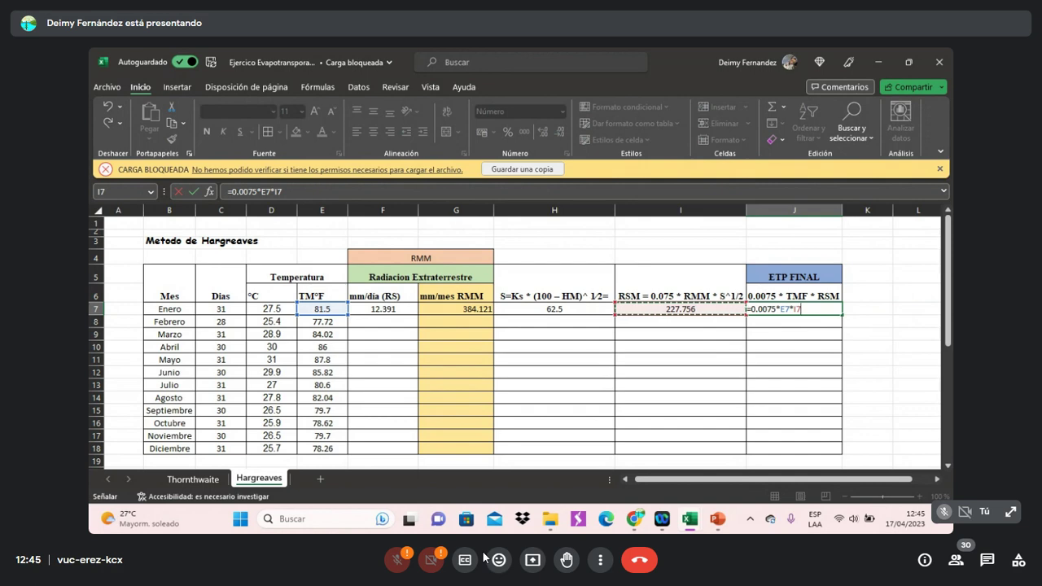
pyautogui.press('Return')
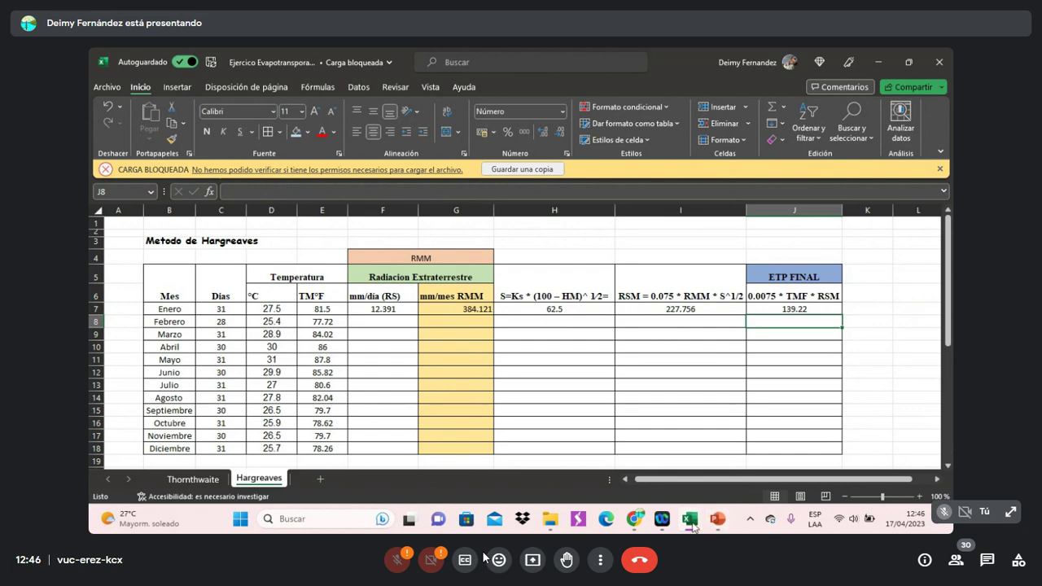
# Check January's and February's ETP cells J6 and J7 on the Thornthwaite sheet for comparison with the Hargreaves result
pyautogui.moveTo(693, 527)
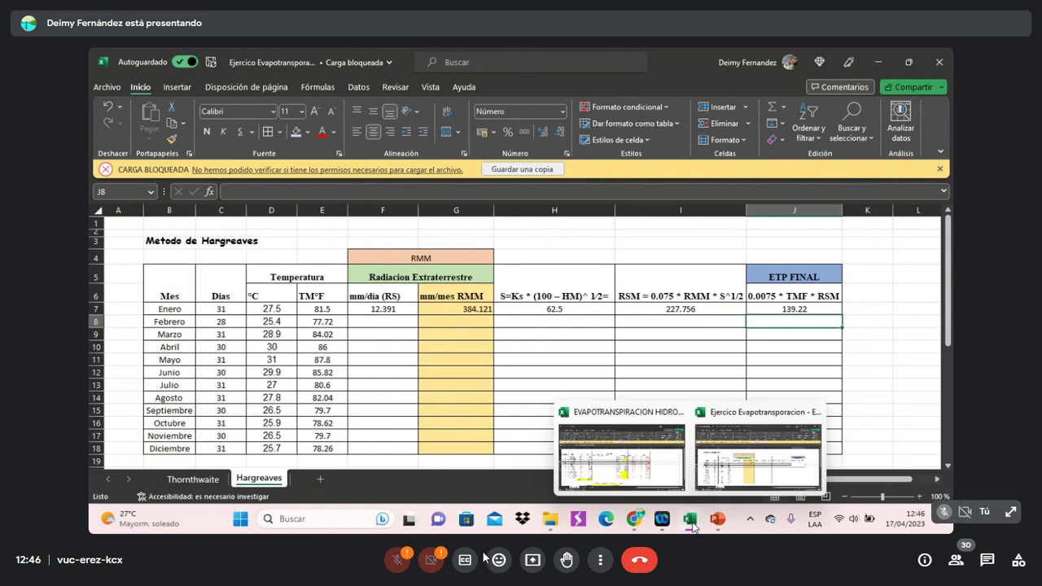
pyautogui.click(191, 479)
pyautogui.click(859, 293)
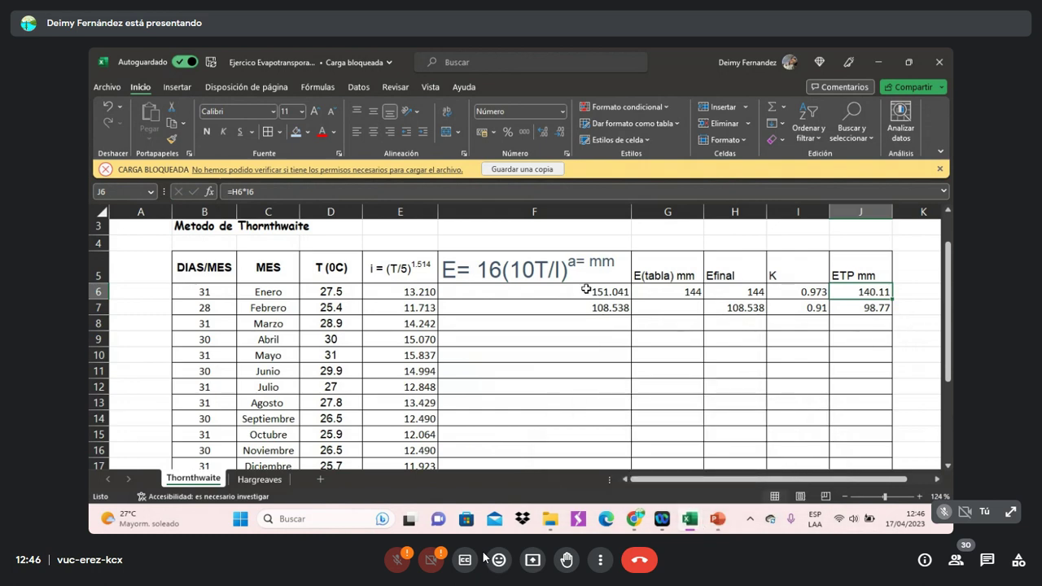
pyautogui.click(868, 308)
pyautogui.moveTo(653, 526)
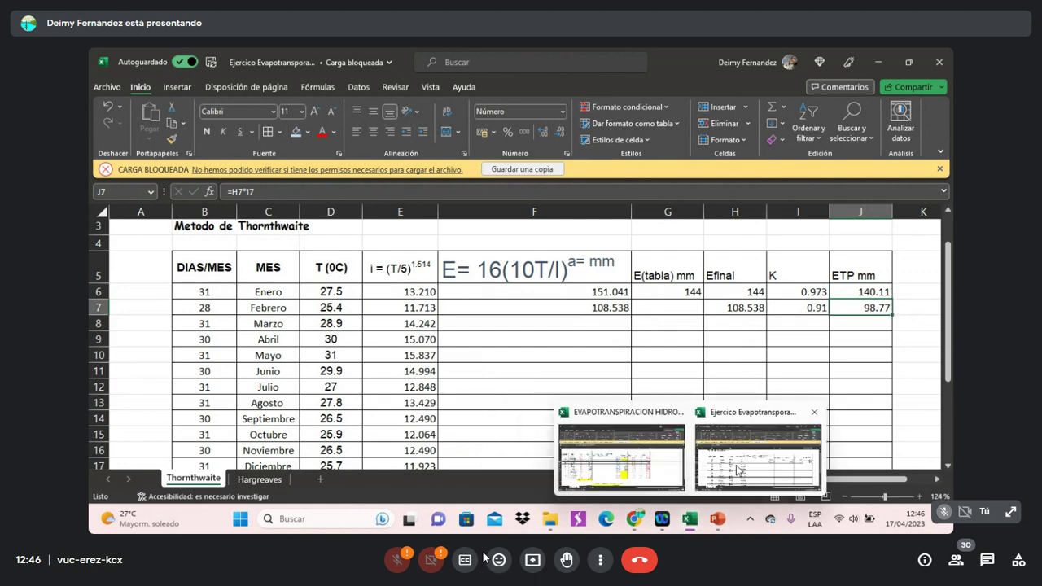
# Return to the Hargreaves sheet and select February's RS cell F8
pyautogui.click(259, 480)
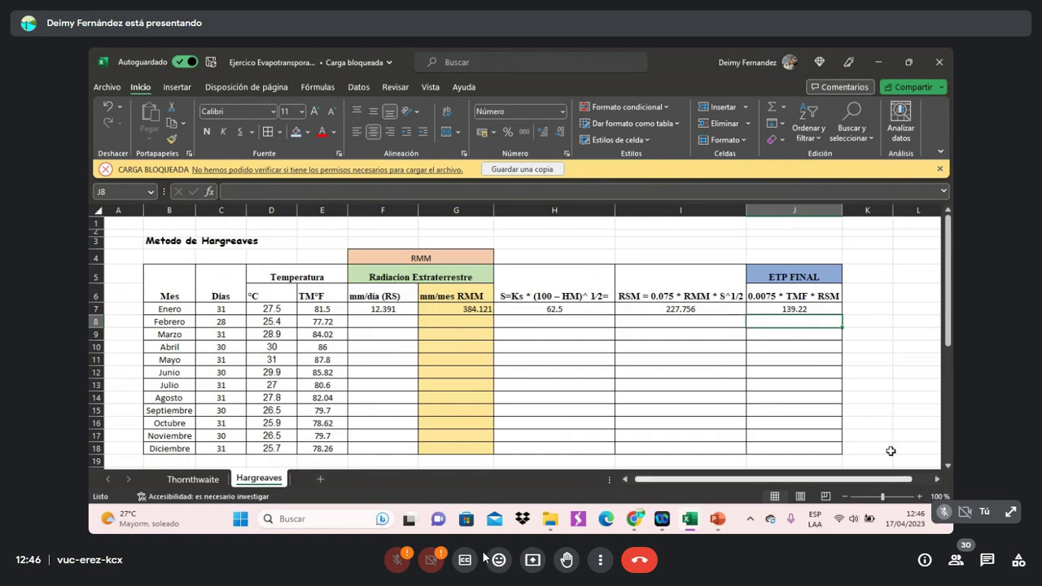
pyautogui.click(917, 384)
pyautogui.click(368, 326)
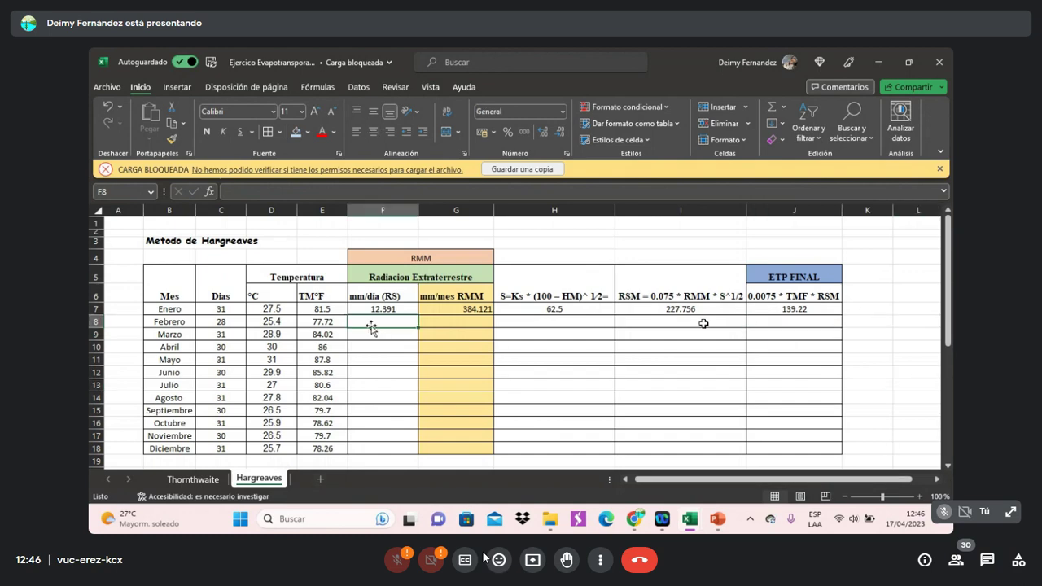
pyautogui.click(916, 298)
pyautogui.click(371, 324)
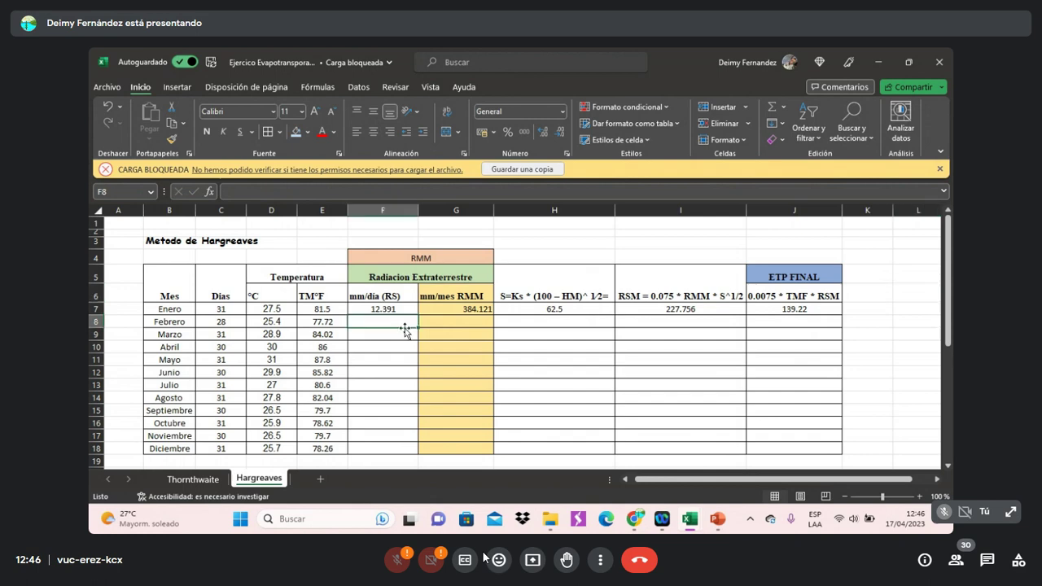
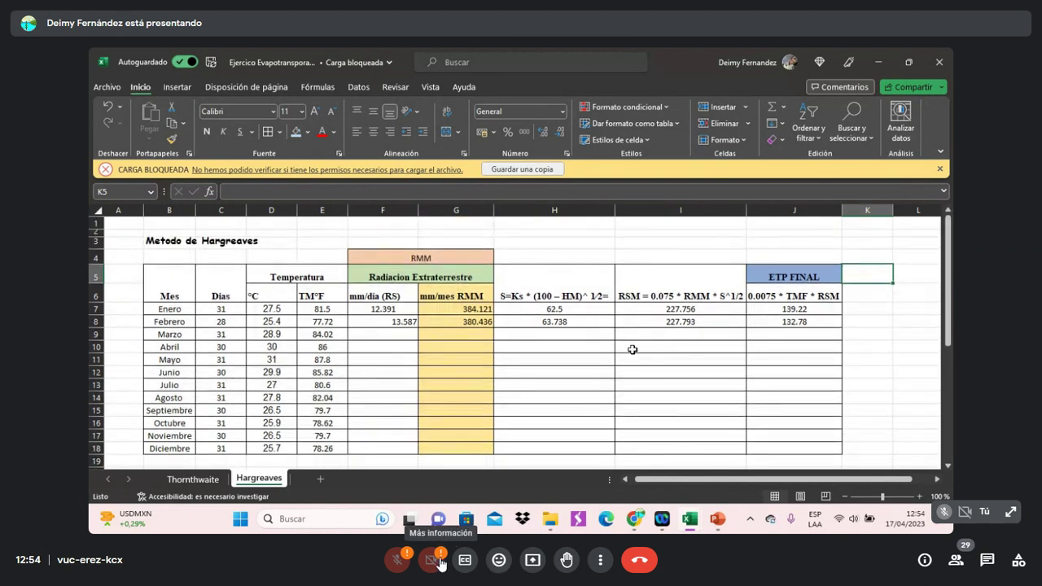
pyautogui.scroll(1, 461, 434)
pyautogui.scroll(-2, 429, 360)
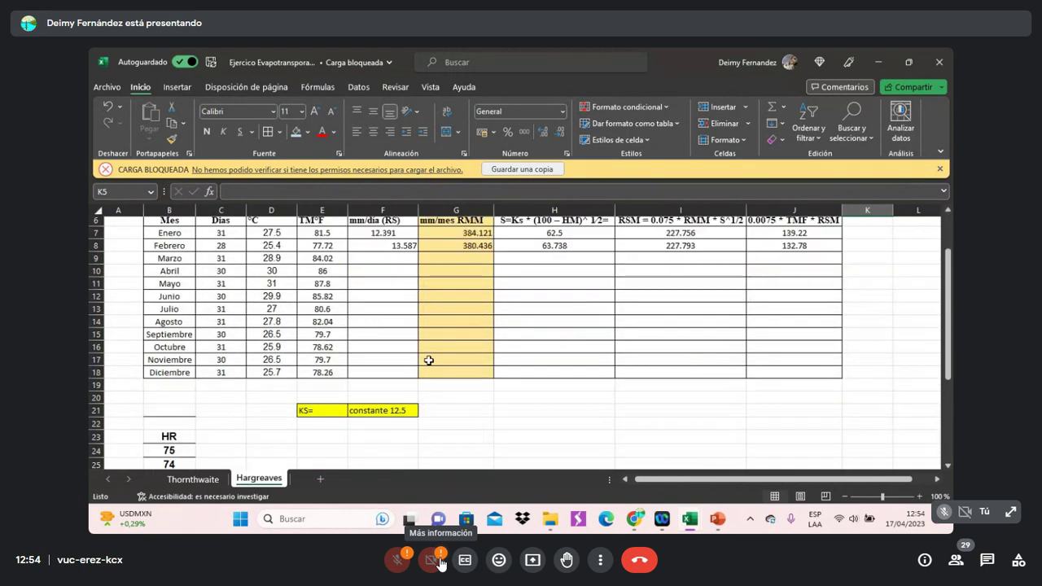
pyautogui.scroll(1, 516, 391)
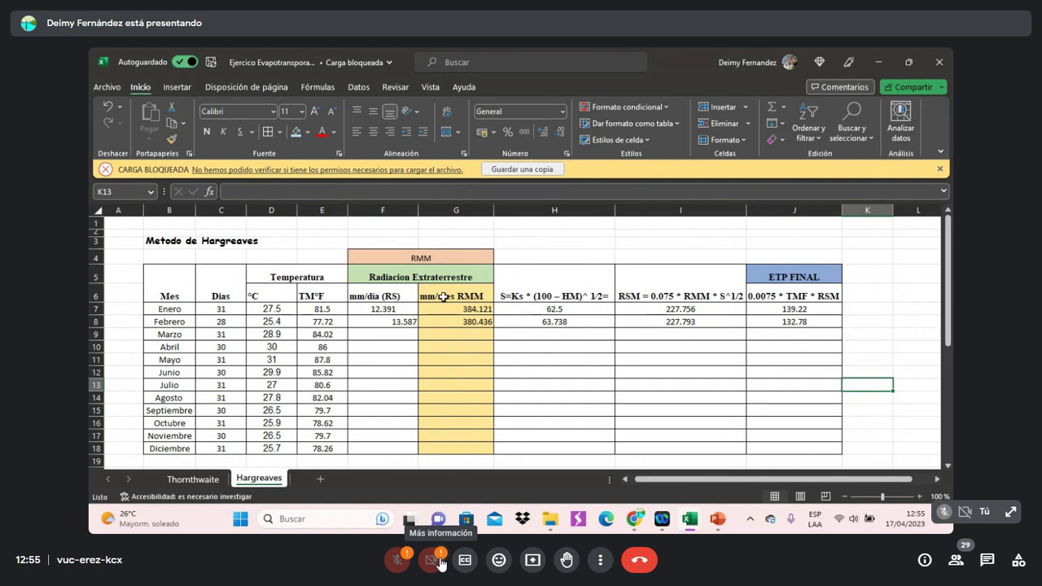
pyautogui.click(309, 242)
pyautogui.scroll(-2, 437, 390)
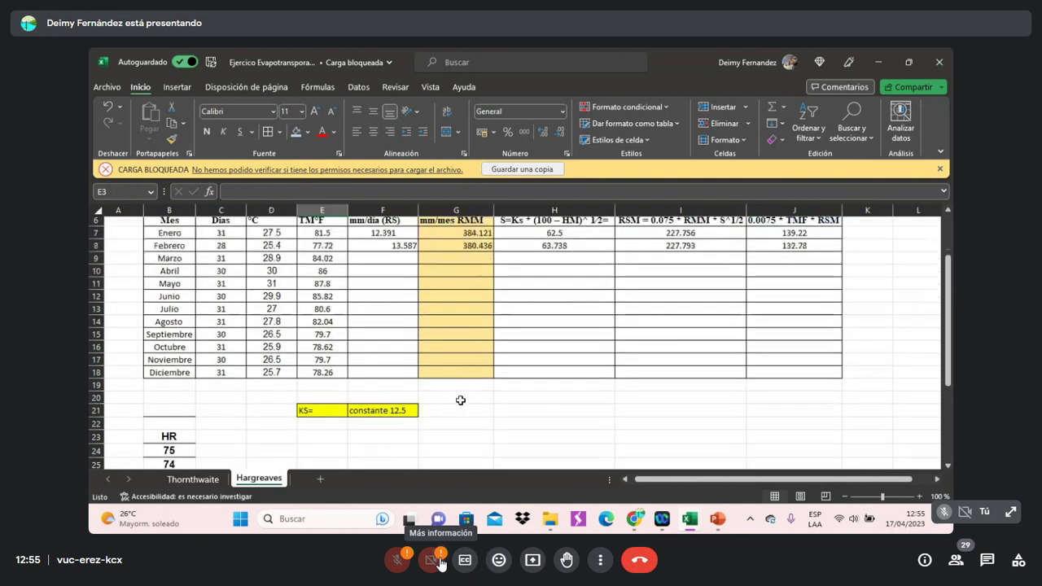
pyautogui.scroll(2, 437, 389)
pyautogui.click(269, 345)
pyautogui.click(472, 353)
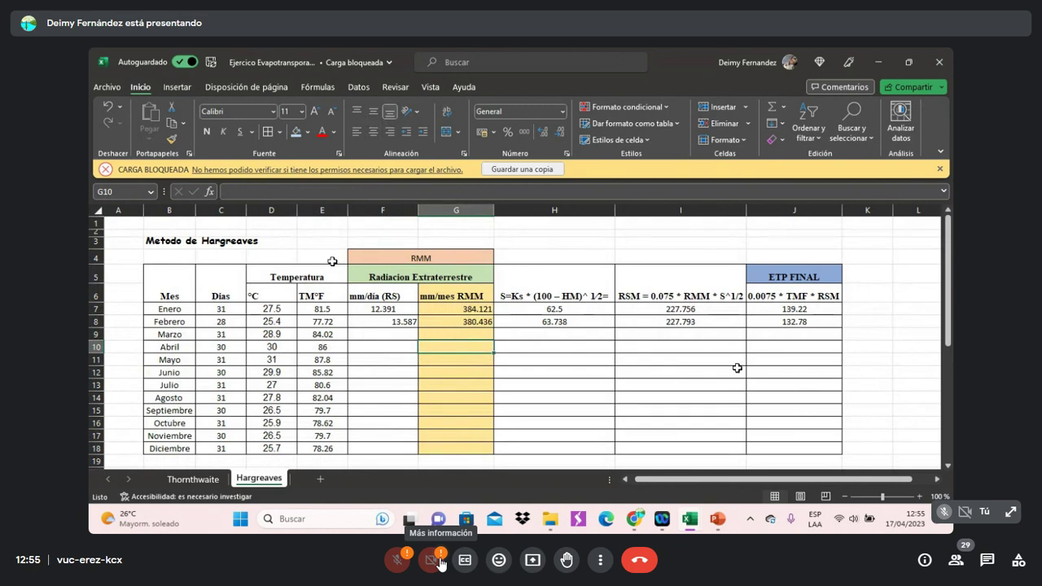
# Widen column A slightly and increase the height of row 3, which holds the Hargreaves method title
pyautogui.click(208, 254)
pyautogui.click(107, 244)
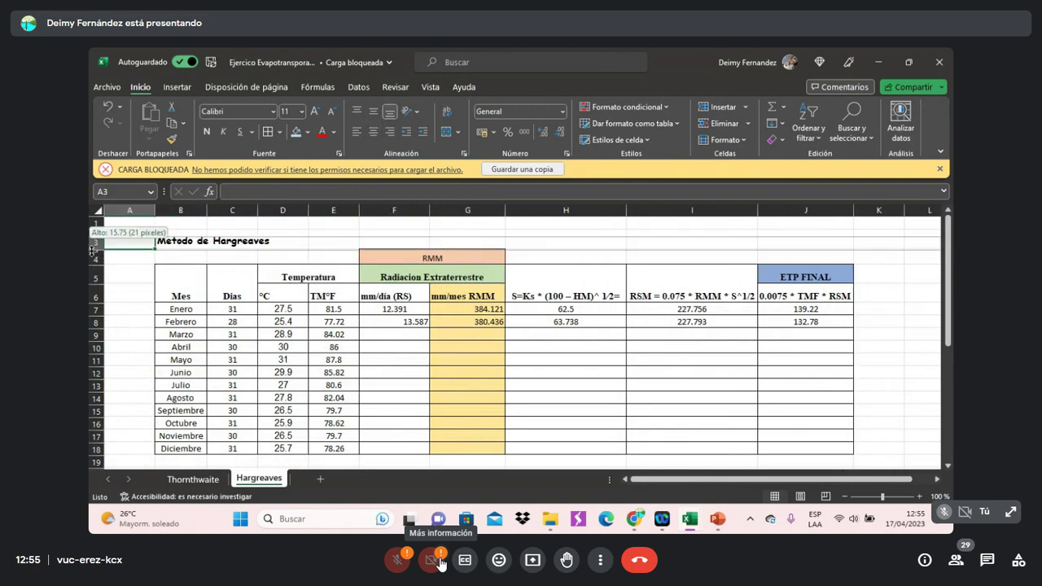
pyautogui.click(293, 246)
pyautogui.scroll(-3, 596, 353)
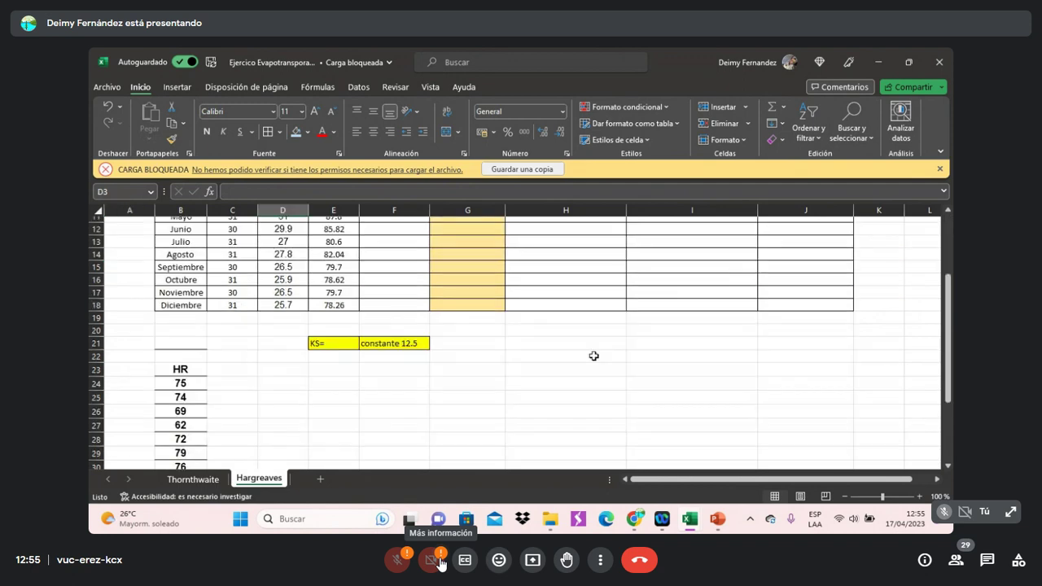
pyautogui.scroll(3, 594, 356)
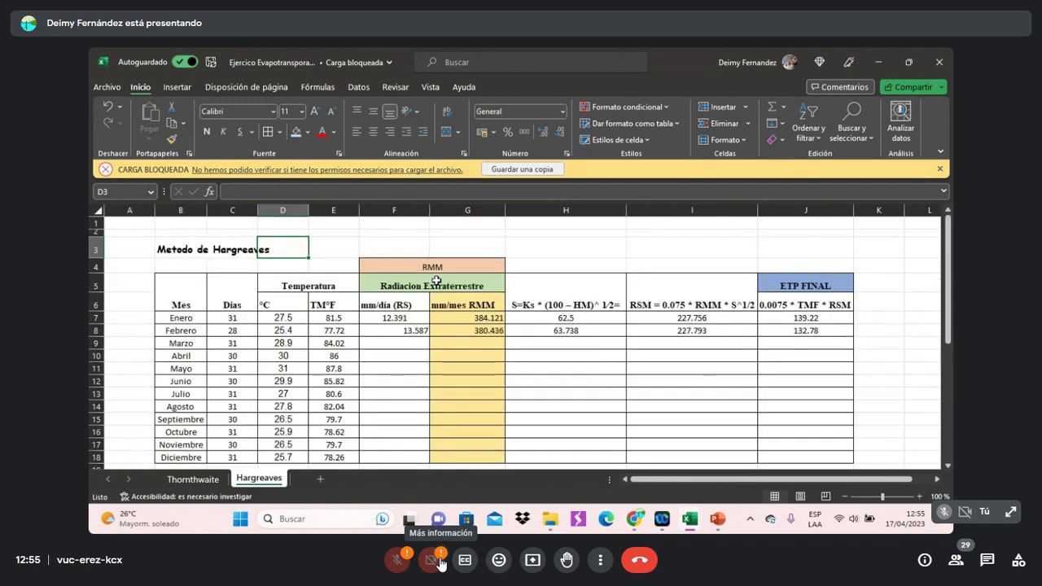
# Examine the January and February results on the Thornthwaite sheet, including January's E(tabla) cell G6, and look over the rest of the sheet
pyautogui.click(194, 479)
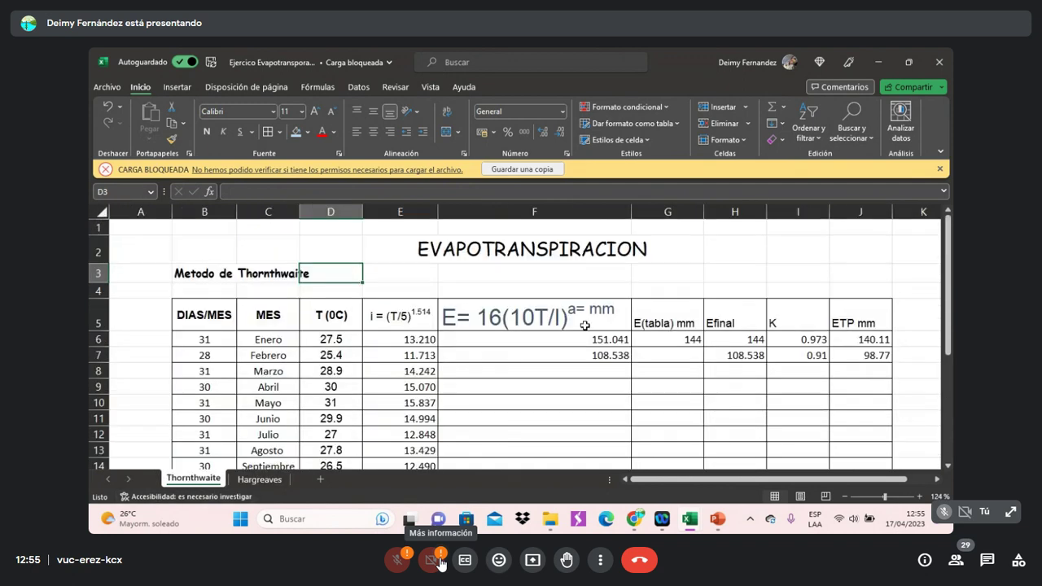
pyautogui.scroll(-3, 600, 336)
pyautogui.scroll(3, 600, 336)
pyautogui.scroll(-1, 681, 354)
pyautogui.click(500, 355)
pyautogui.click(570, 295)
pyautogui.click(647, 295)
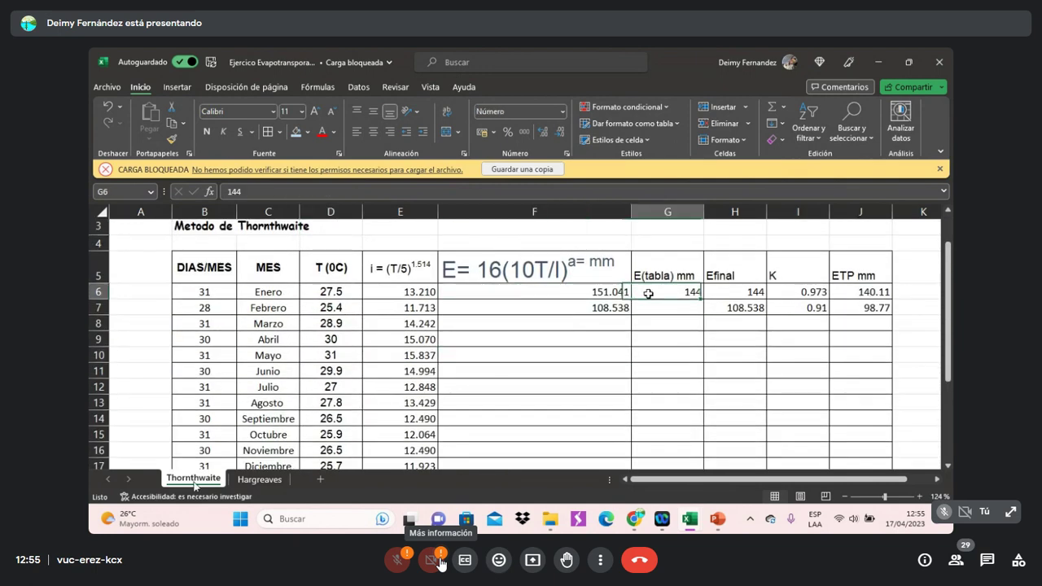
pyautogui.scroll(-3, 491, 424)
pyautogui.scroll(3, 491, 424)
pyautogui.scroll(1, 349, 351)
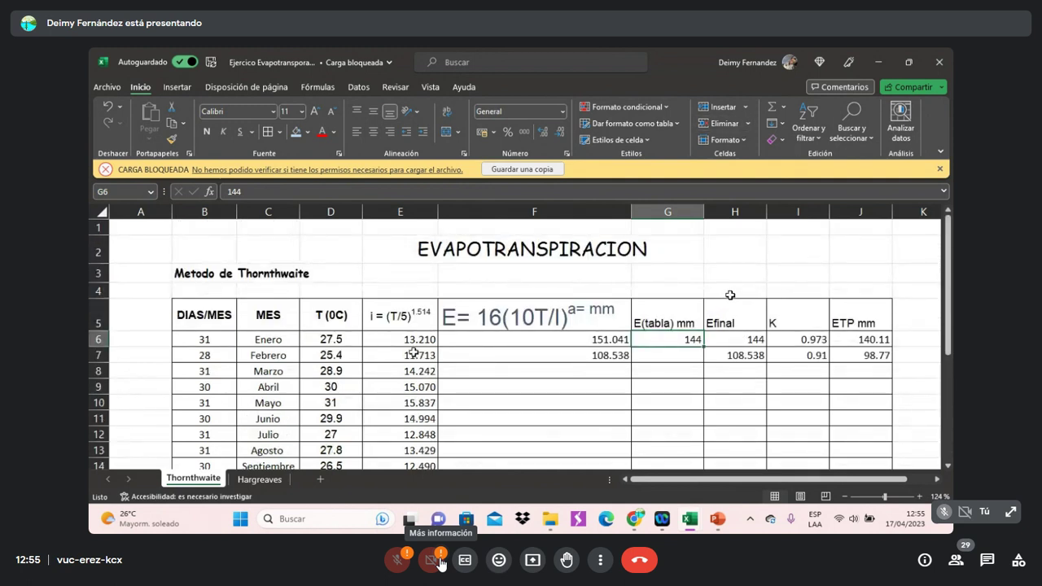
pyautogui.click(773, 269)
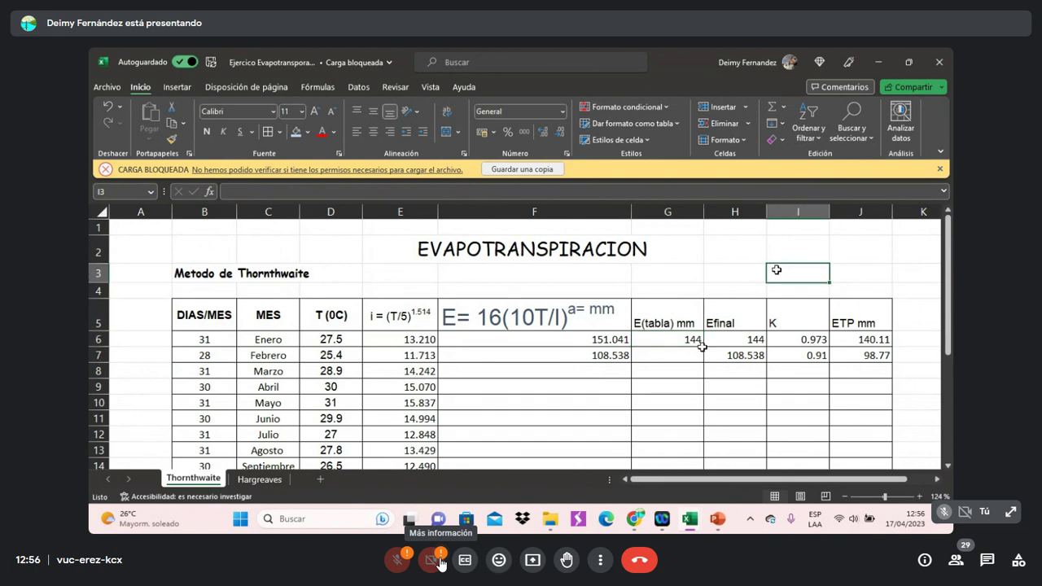
pyautogui.scroll(-1, 702, 346)
pyautogui.scroll(-5, 702, 347)
pyautogui.scroll(5, 702, 347)
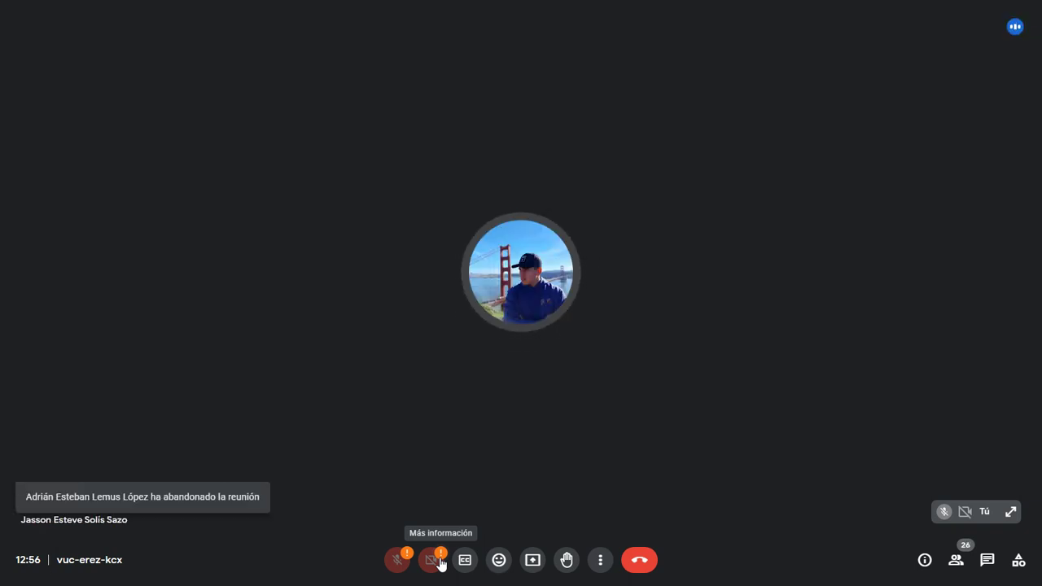
# Exit the meeting's full-screen view, bring up the DU Recorder window and hide it again
pyautogui.press('Escape')
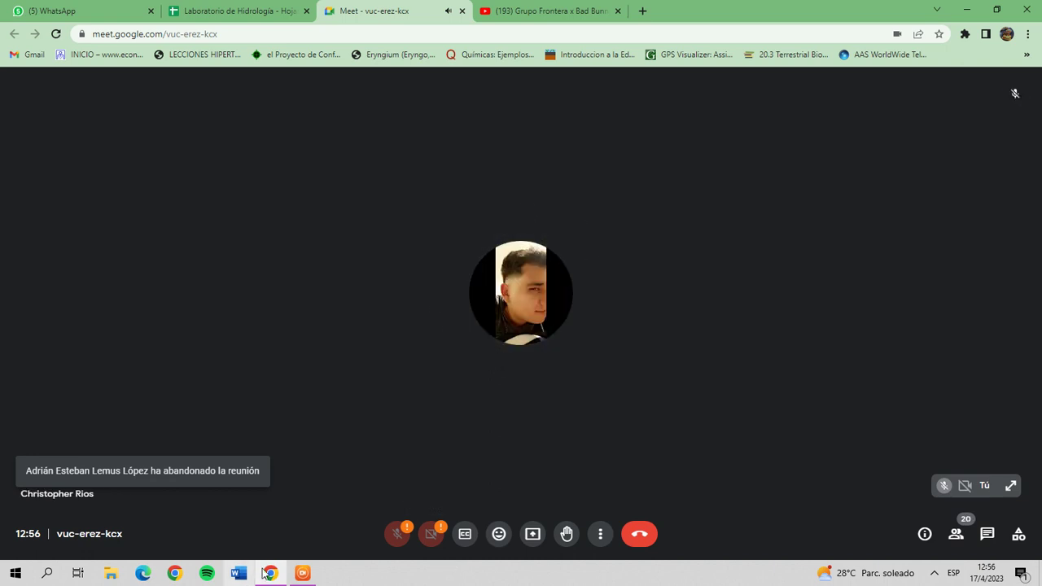
pyautogui.moveTo(302, 573)
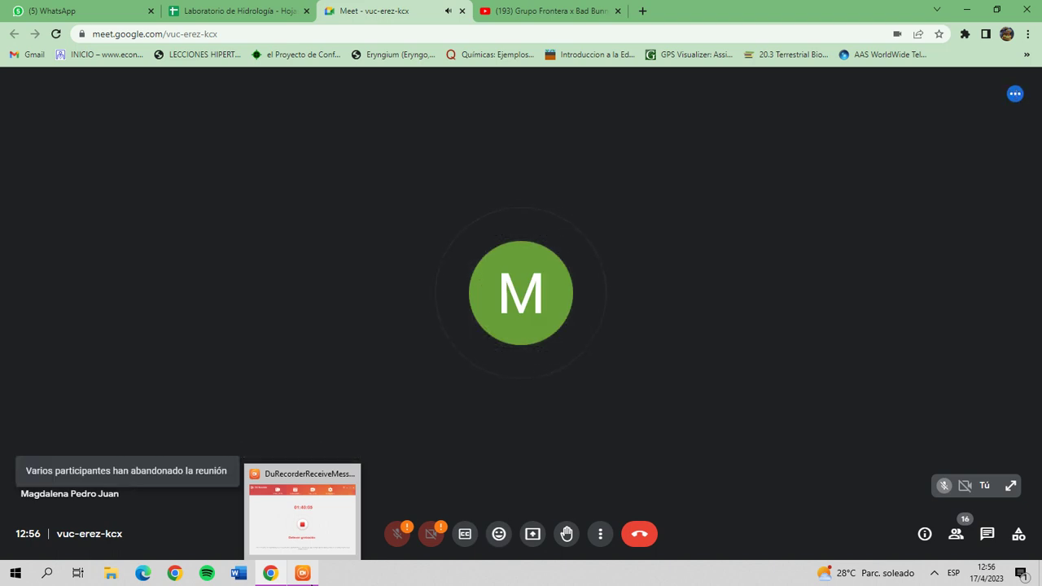
pyautogui.click(307, 576)
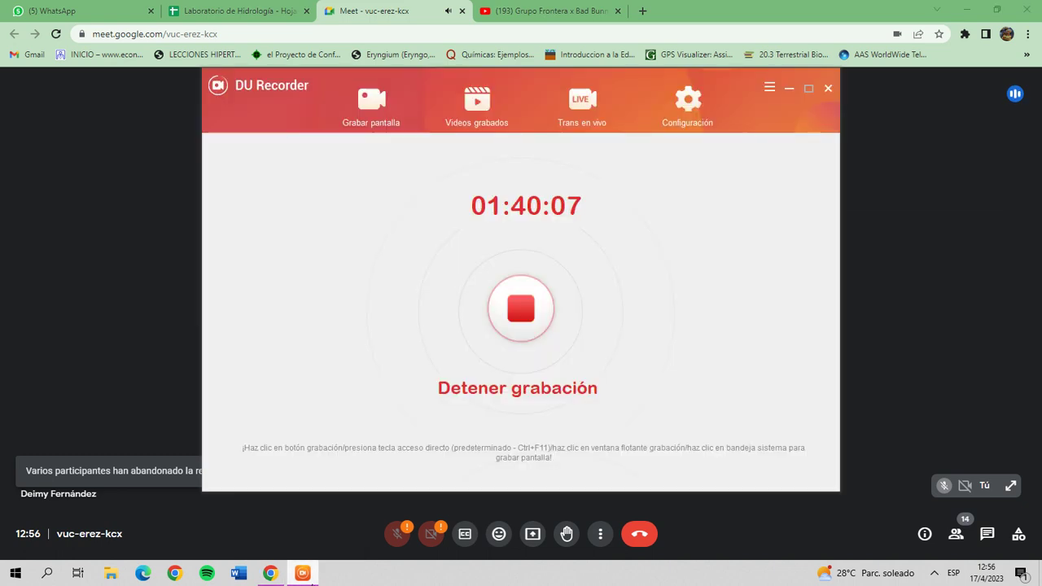
pyautogui.click(307, 574)
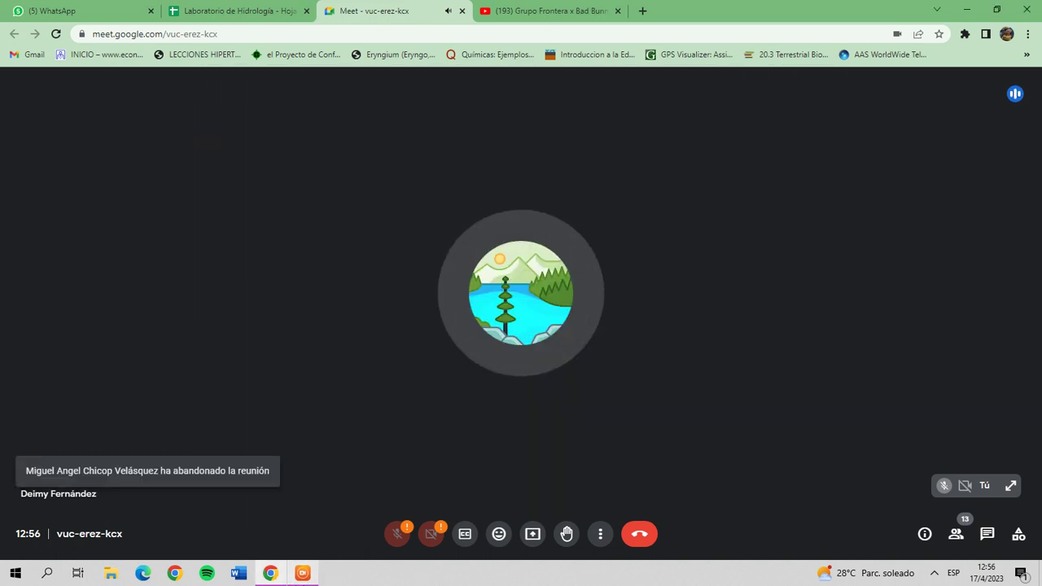